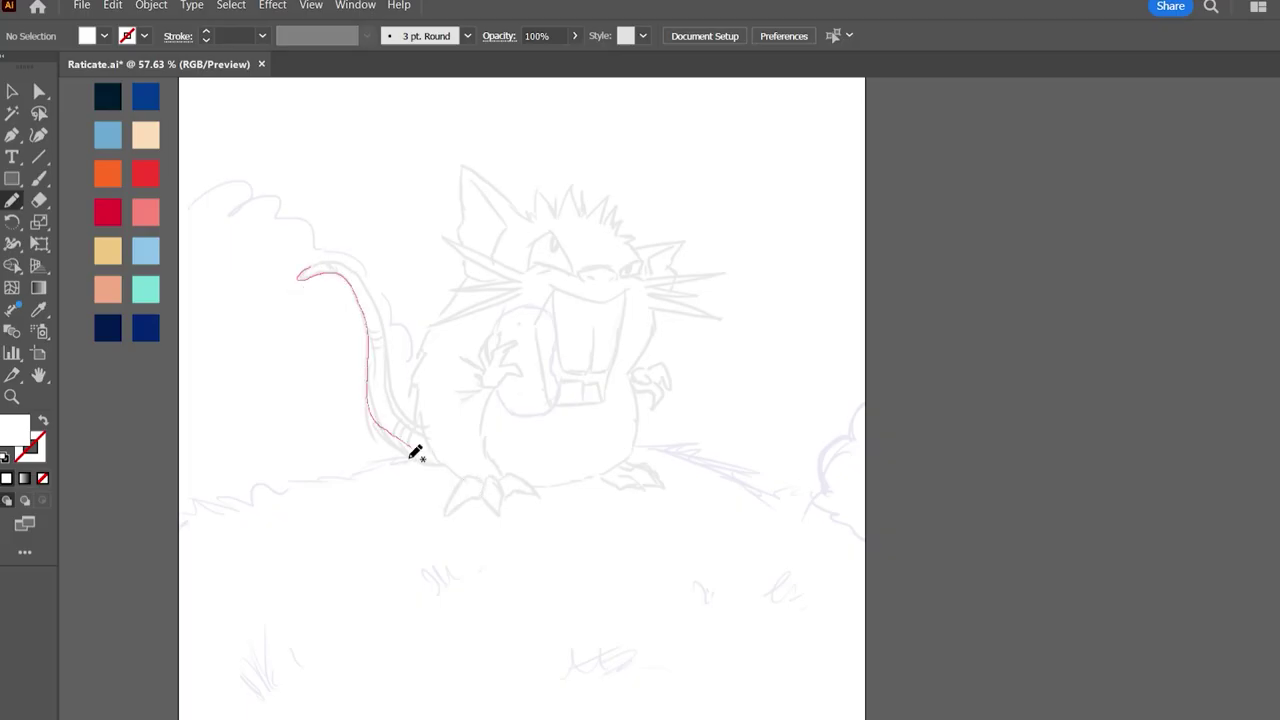
# Close the body outline around the whiskers and fill it with the orange swatch.
pyautogui.moveTo(415, 452); pyautogui.dragTo(309, 271)
pyautogui.click(108, 251)
pyautogui.moveTo(471, 484); pyautogui.dragTo(421, 428)
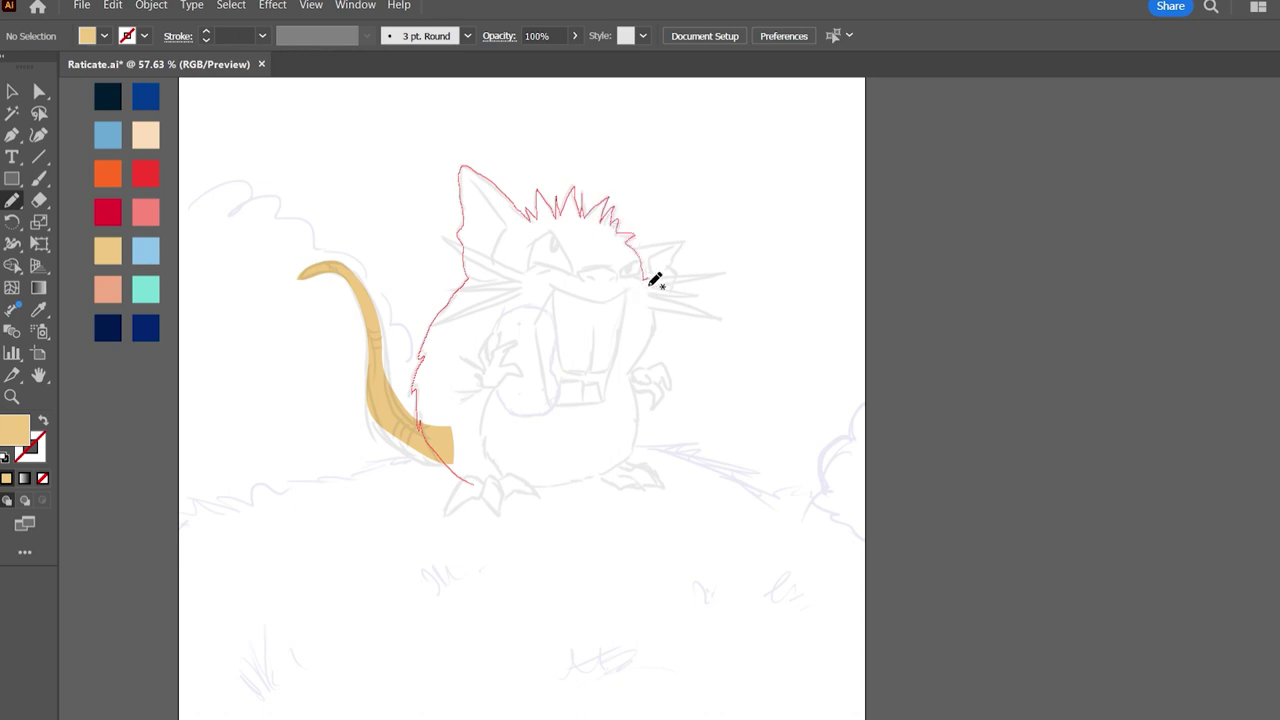
pyautogui.moveTo(645, 283); pyautogui.dragTo(670, 288)
pyautogui.press('p')
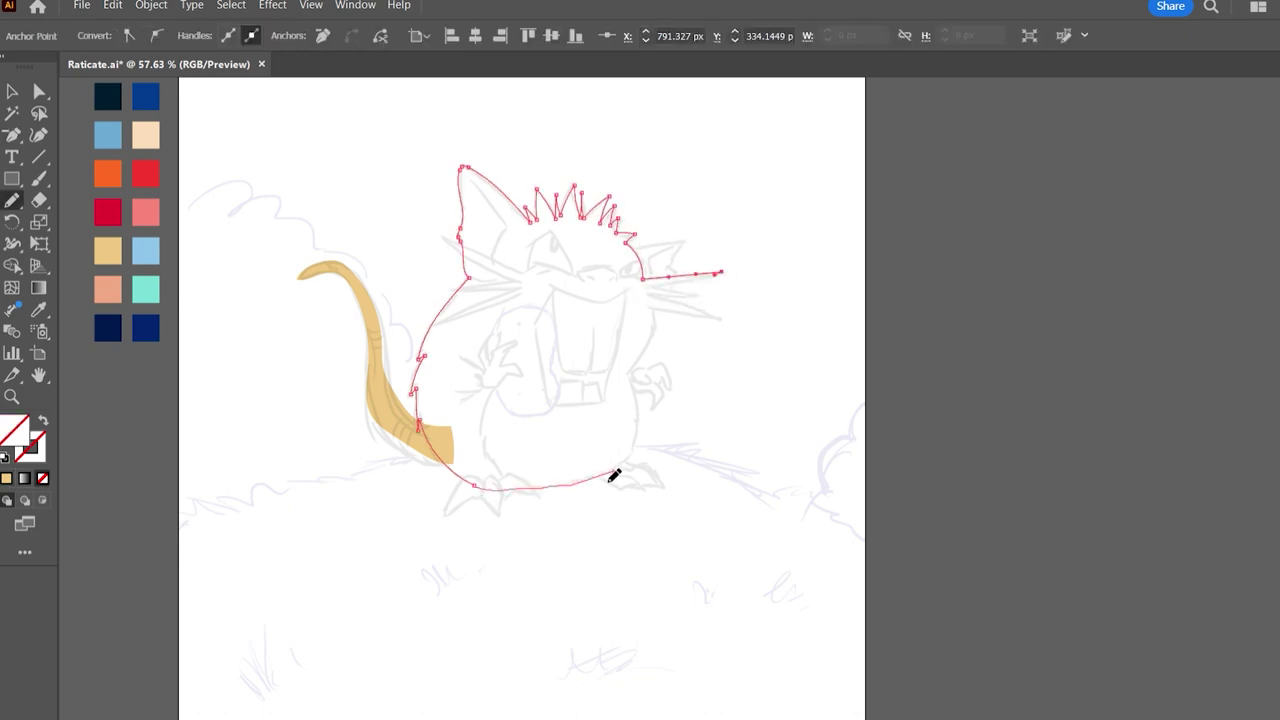
pyautogui.press('i')
pyautogui.click(108, 174)
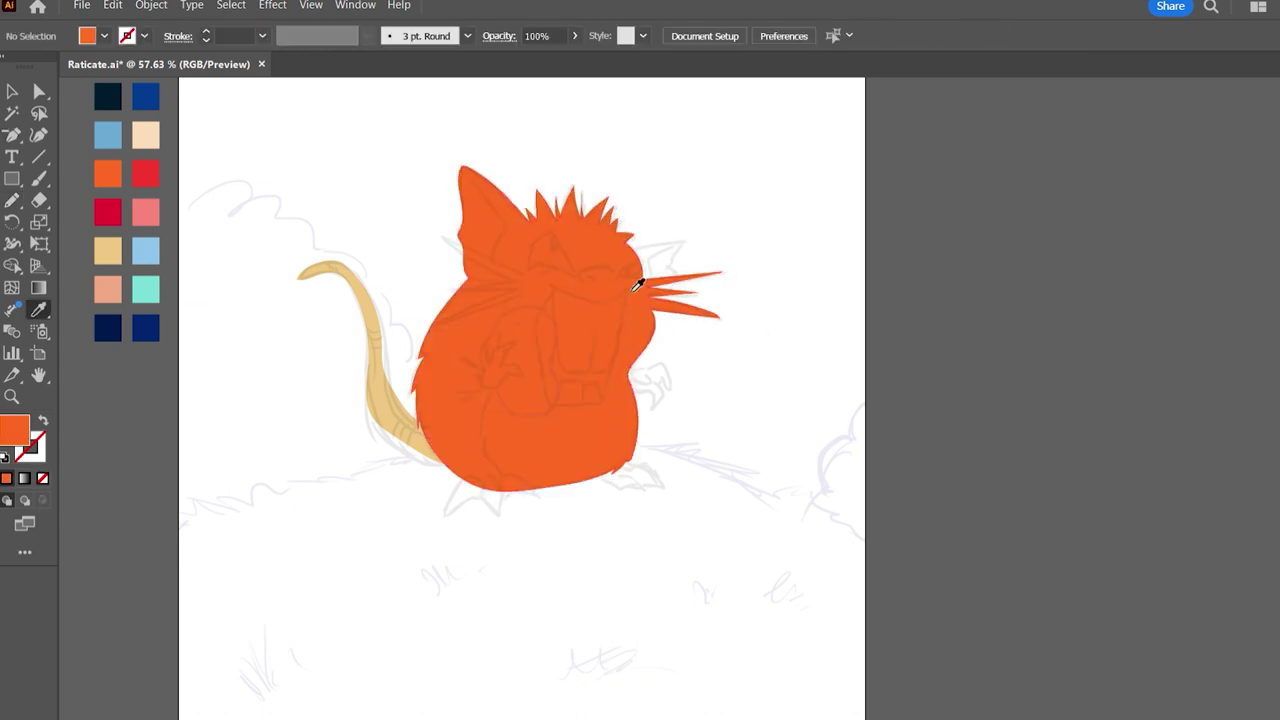
# Draw the right arm's paw and give it the tail's tan fill.
pyautogui.press('n')
pyautogui.moveTo(680, 246); pyautogui.dragTo(630, 260)
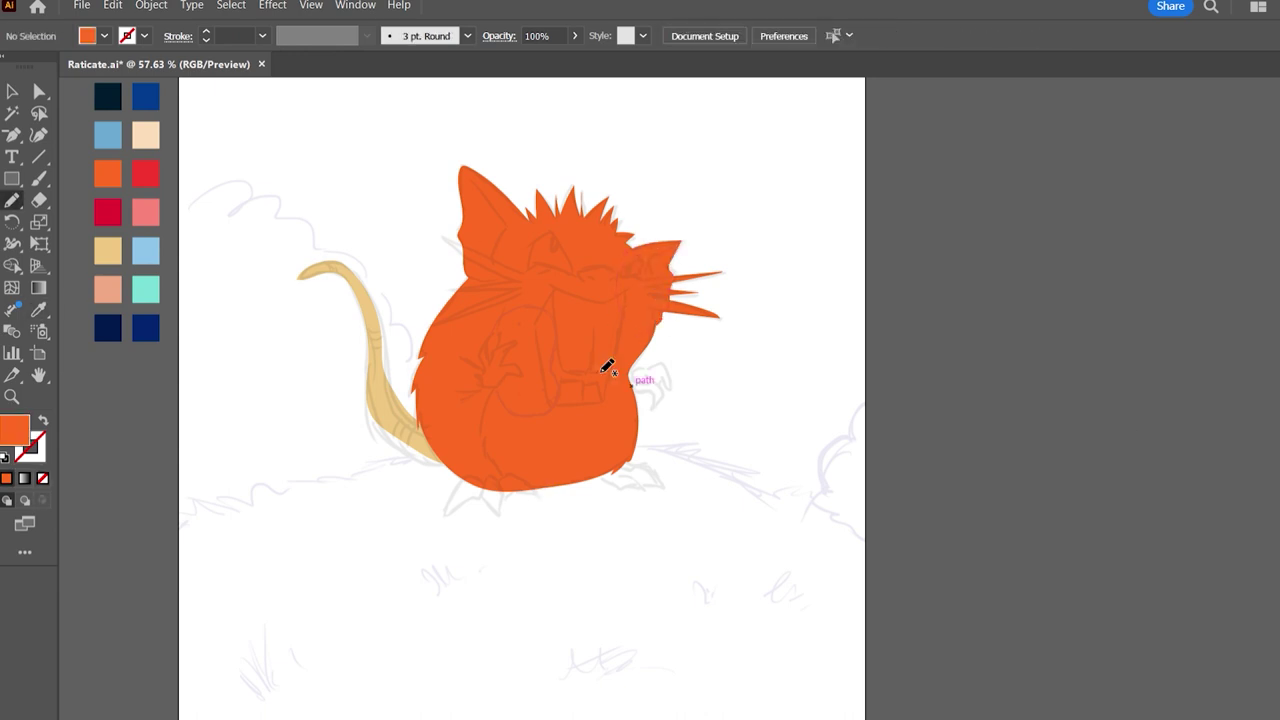
pyautogui.moveTo(660, 368); pyautogui.dragTo(640, 388)
pyautogui.press('i')
pyautogui.click(401, 422)
pyautogui.press('n')
# Draw both feet under the body and the paw gripping the belly.
pyautogui.moveTo(505, 505); pyautogui.dragTo(466, 477)
pyautogui.moveTo(598, 480)
pyautogui.mouseDown()
pyautogui.moveTo(628, 462)
pyautogui.moveTo(600, 480)
pyautogui.mouseUp()
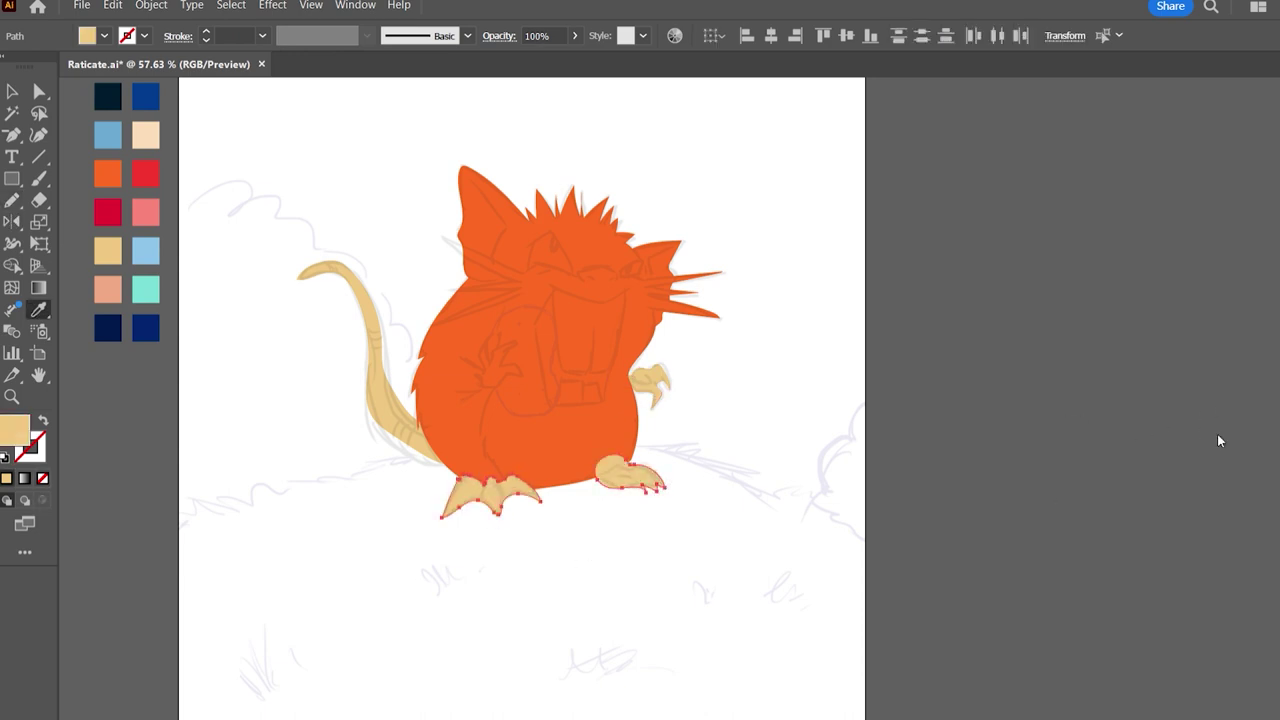
pyautogui.scroll(2, 500, 370)
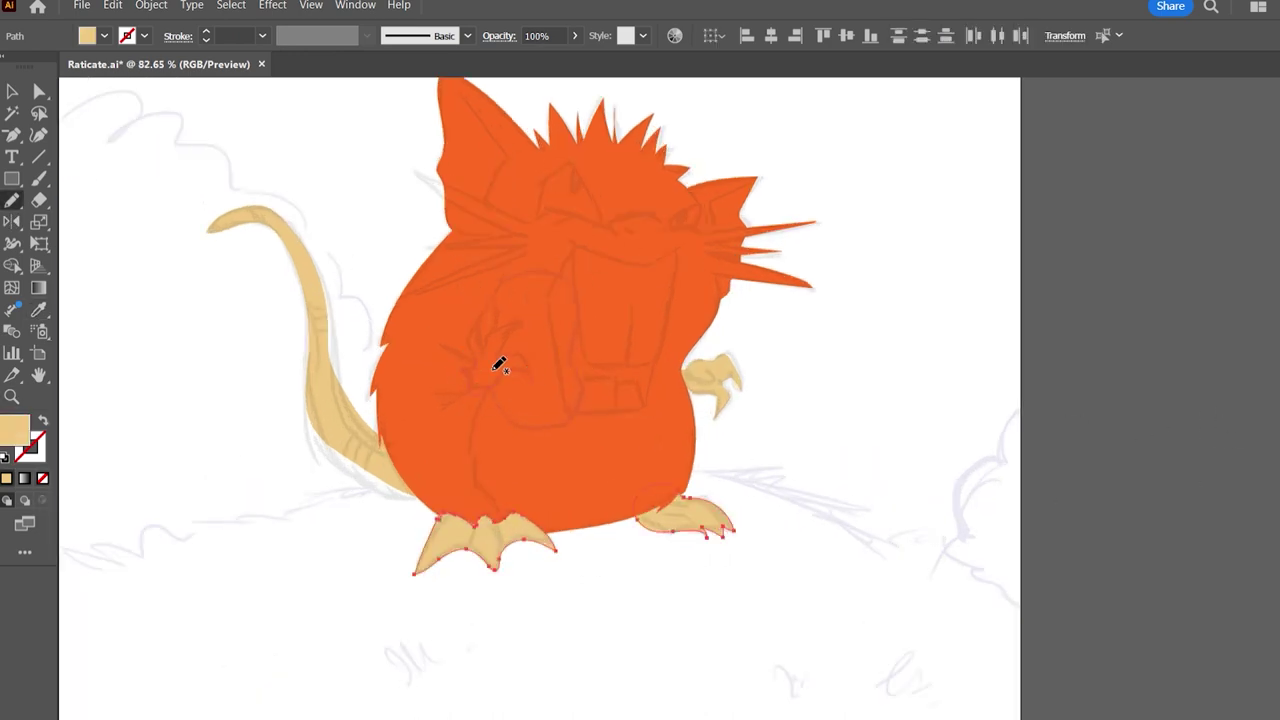
pyautogui.moveTo(470, 335); pyautogui.dragTo(472, 338)
pyautogui.scroll(2, 735, 413)
pyautogui.hscroll(2, 735, 413)
pyautogui.press('i')
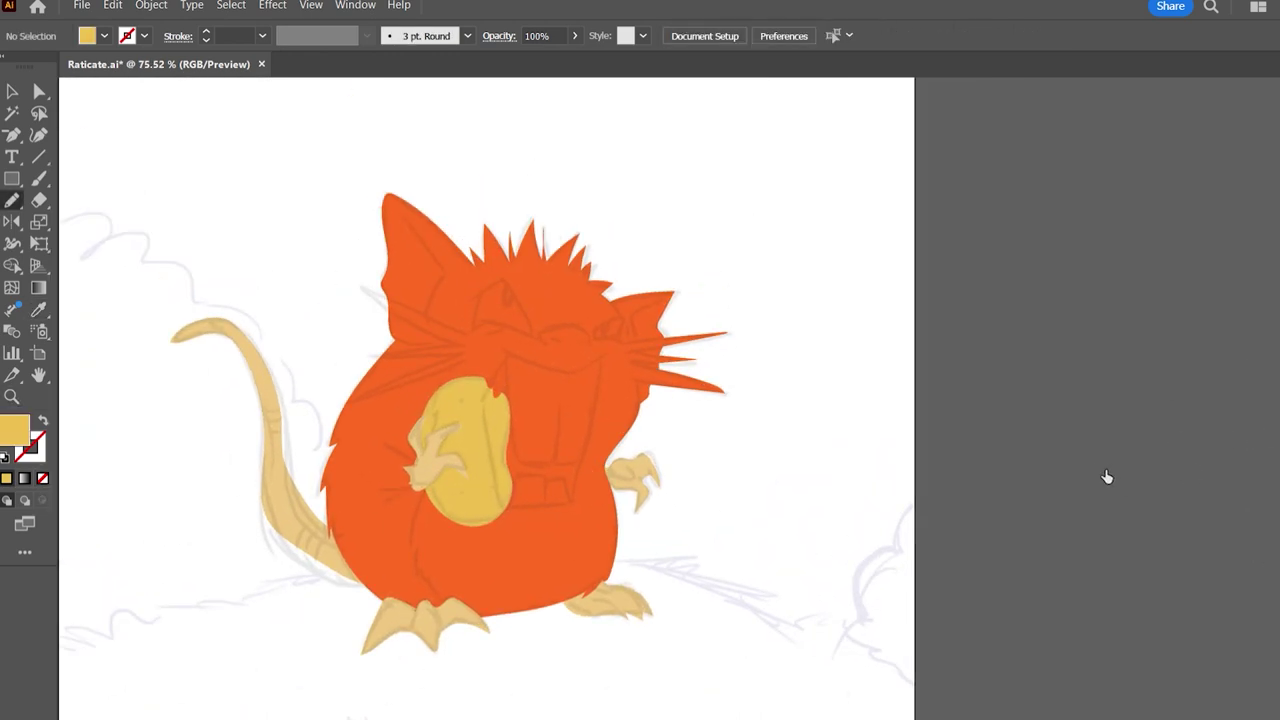
pyautogui.scroll(2, 723, 366)
pyautogui.scroll(2, 723, 366)
# Delete the tip points of the top, middle and lower whisker spikes.
pyautogui.press('p')
pyautogui.click(820, 273)
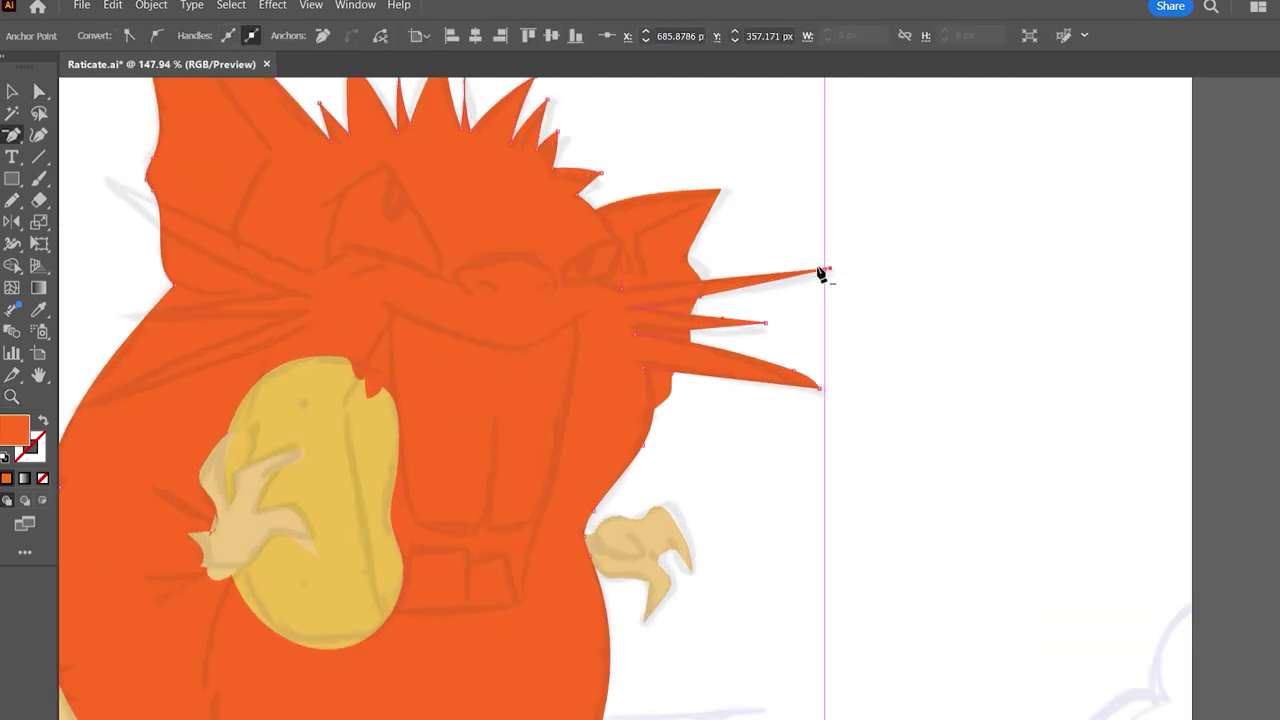
pyautogui.click(820, 273)
pyautogui.click(765, 323)
pyautogui.click(790, 373)
# Drag the cheek anchors into a smoother contour where the whiskers were.
pyautogui.press('a')
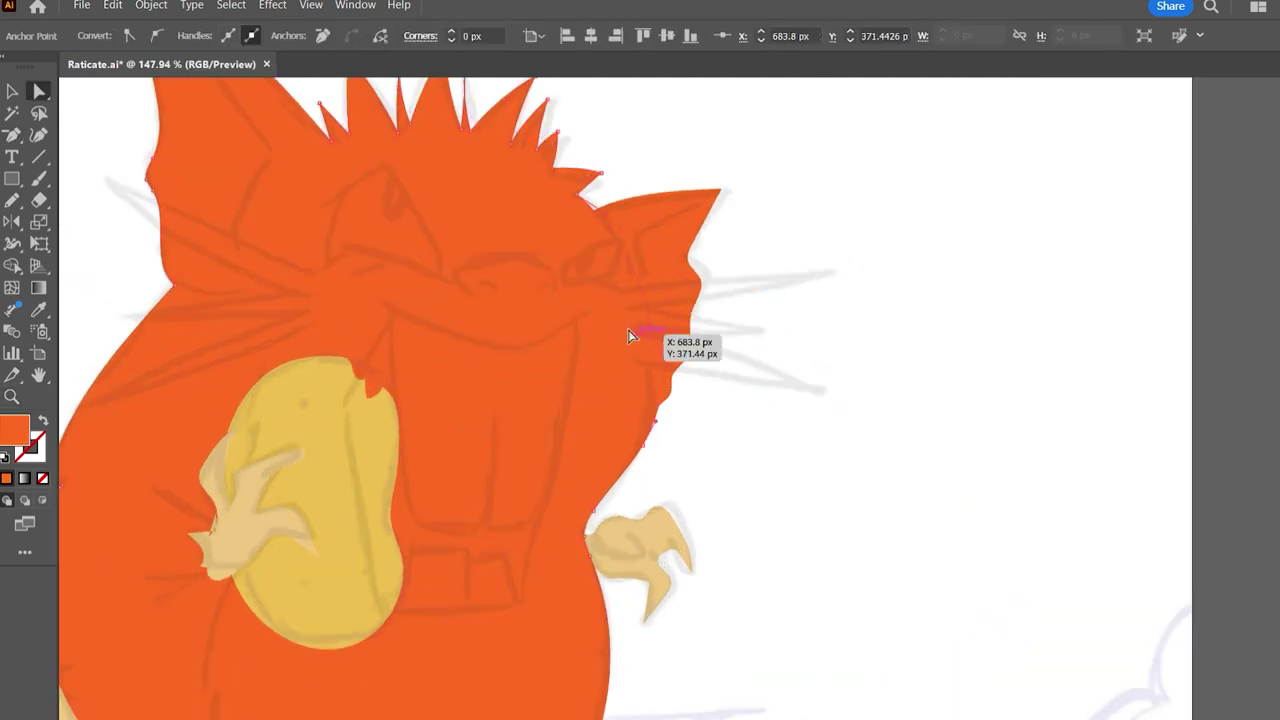
pyautogui.click(618, 222)
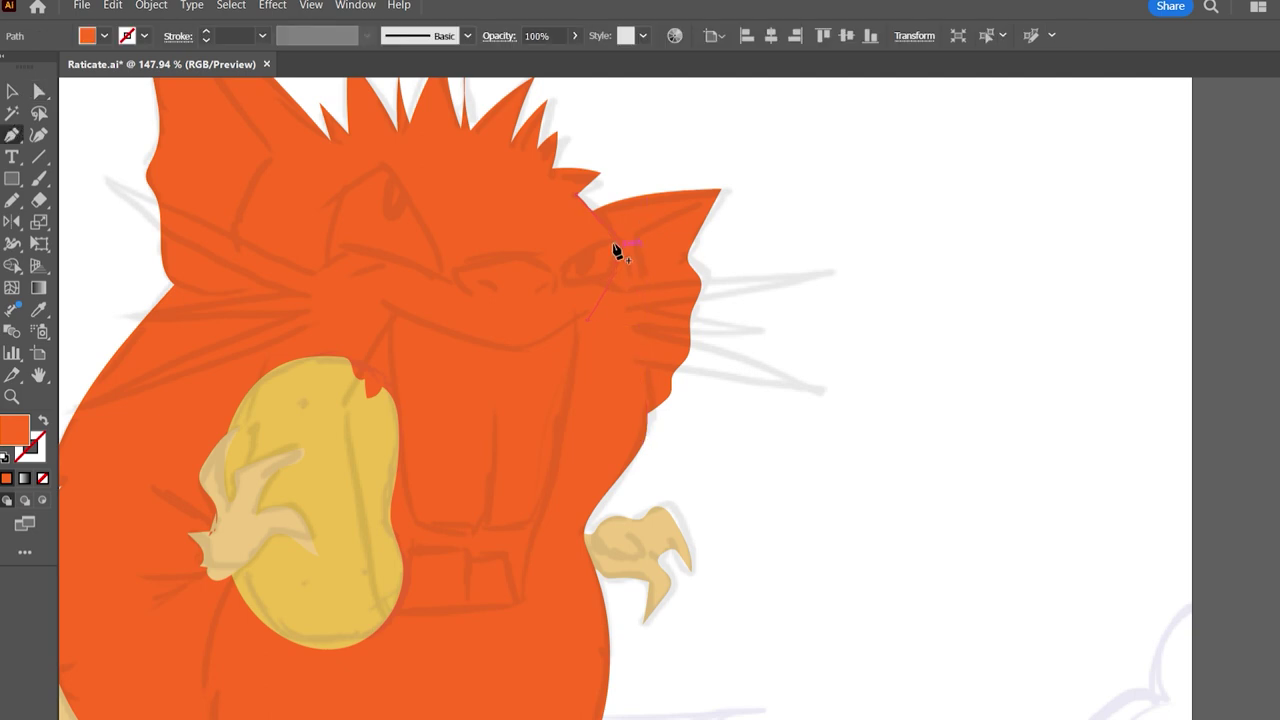
pyautogui.moveTo(585, 317); pyautogui.dragTo(622, 371)
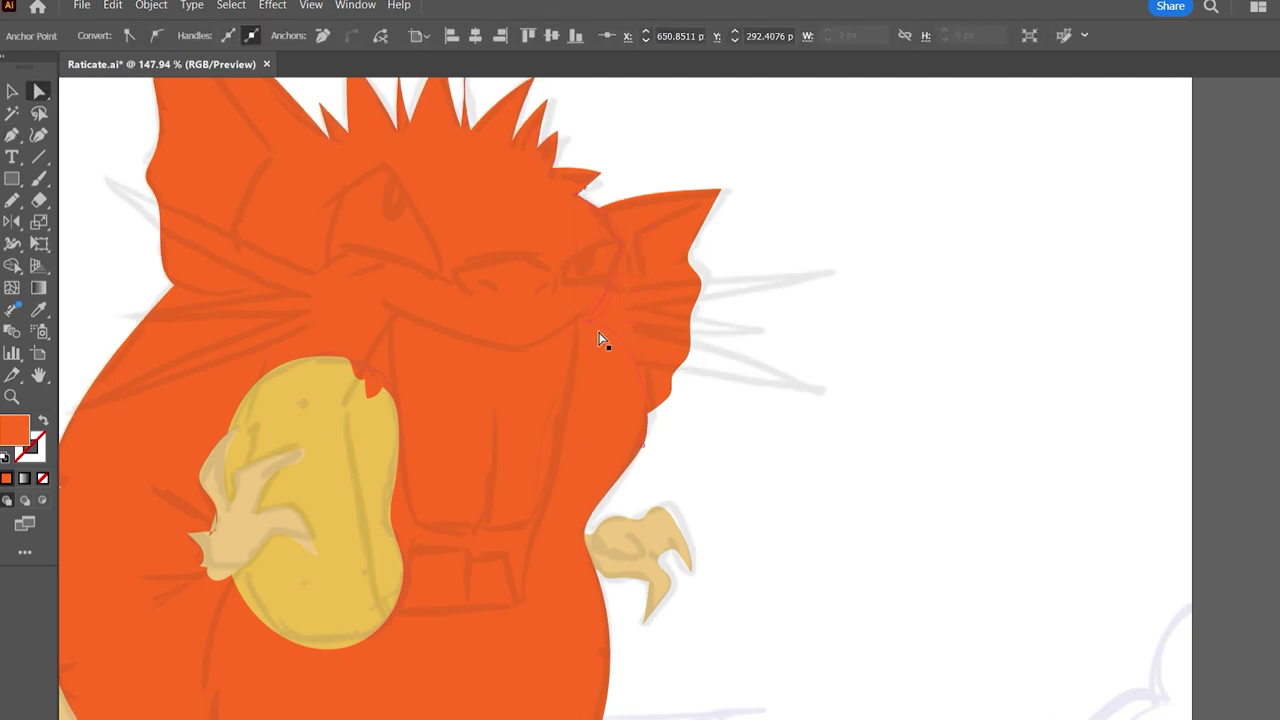
pyautogui.moveTo(630, 446); pyautogui.dragTo(639, 448)
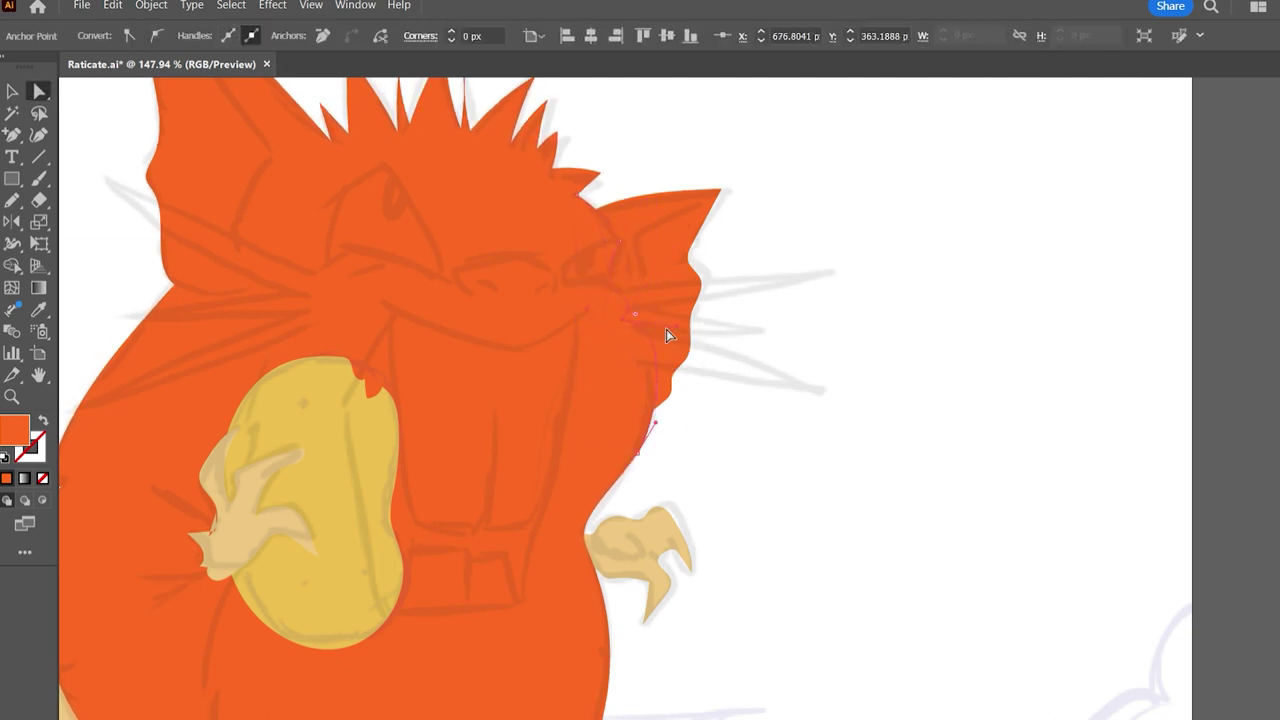
pyautogui.click(1136, 445)
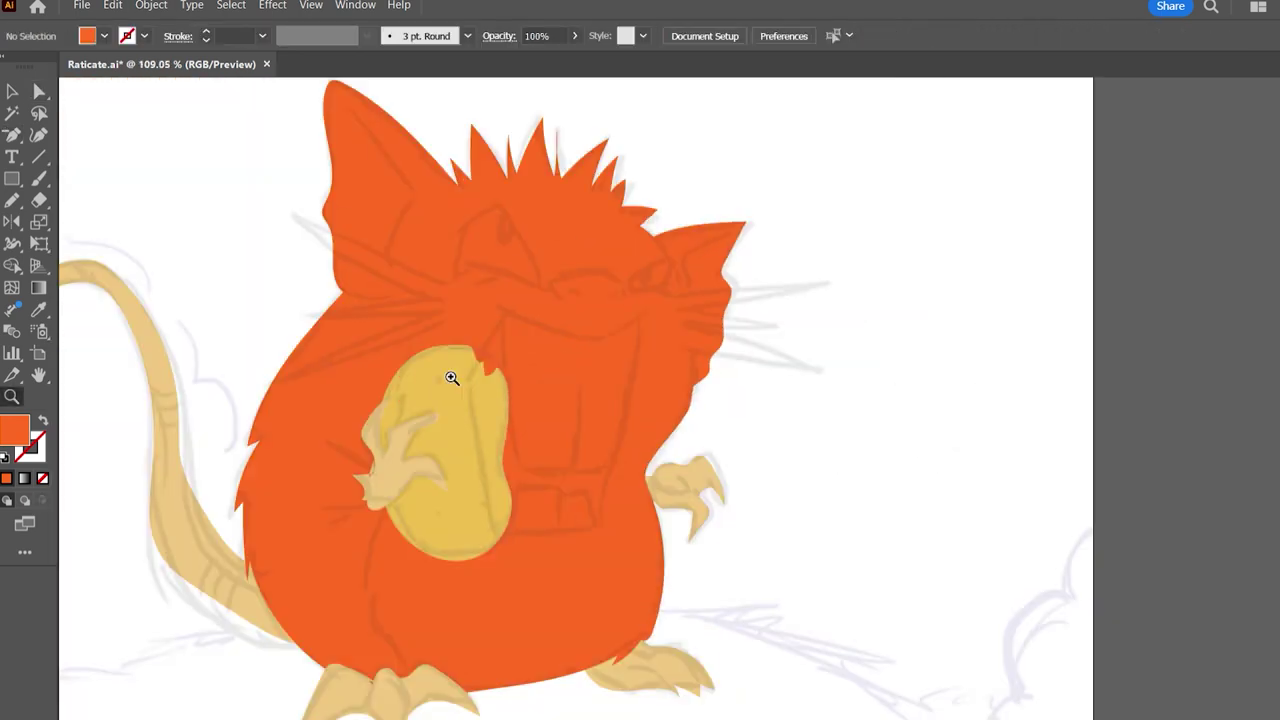
# Add pink inner ears, white eyes, tan face and belly, and a darker right-ear shade.
pyautogui.hotkey('ctrl', 'shift', 'a')
pyautogui.keyDown('alt'); pyautogui.scroll(-2, 556, 432); pyautogui.keyUp('alt')
pyautogui.press('n')
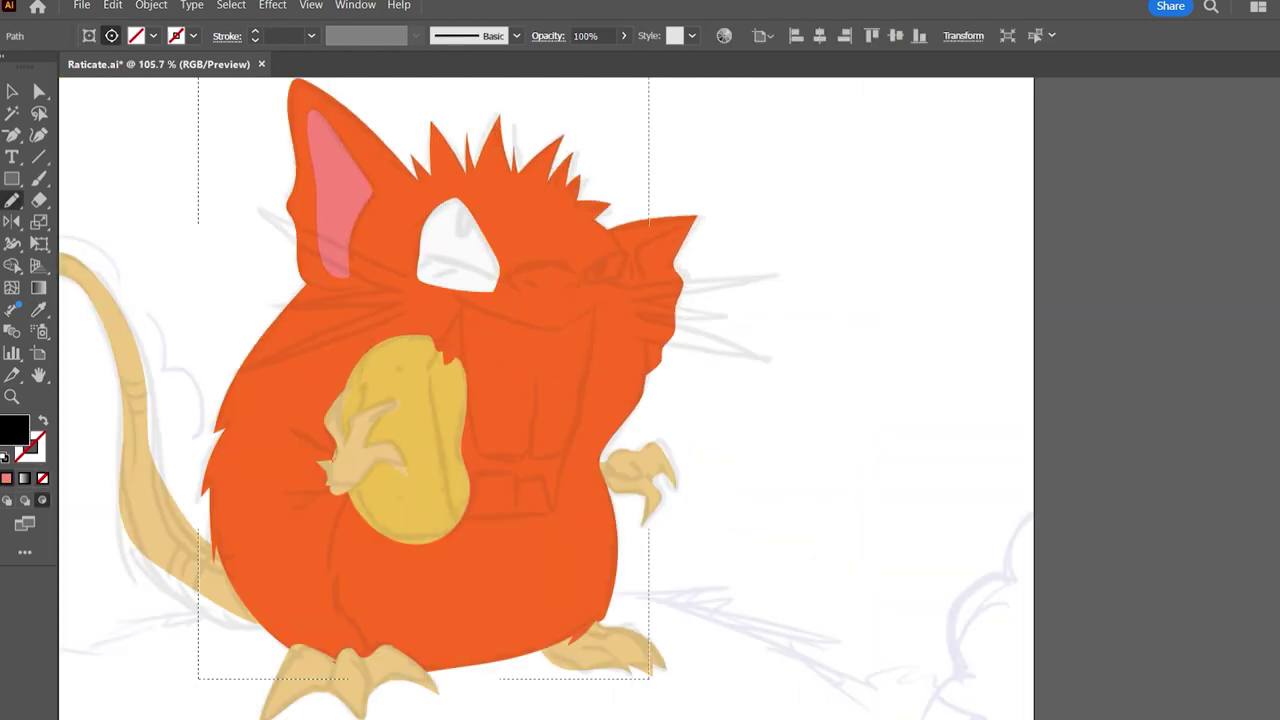
pyautogui.hotkey('ctrl', 'shift', 'a')
pyautogui.press('n')
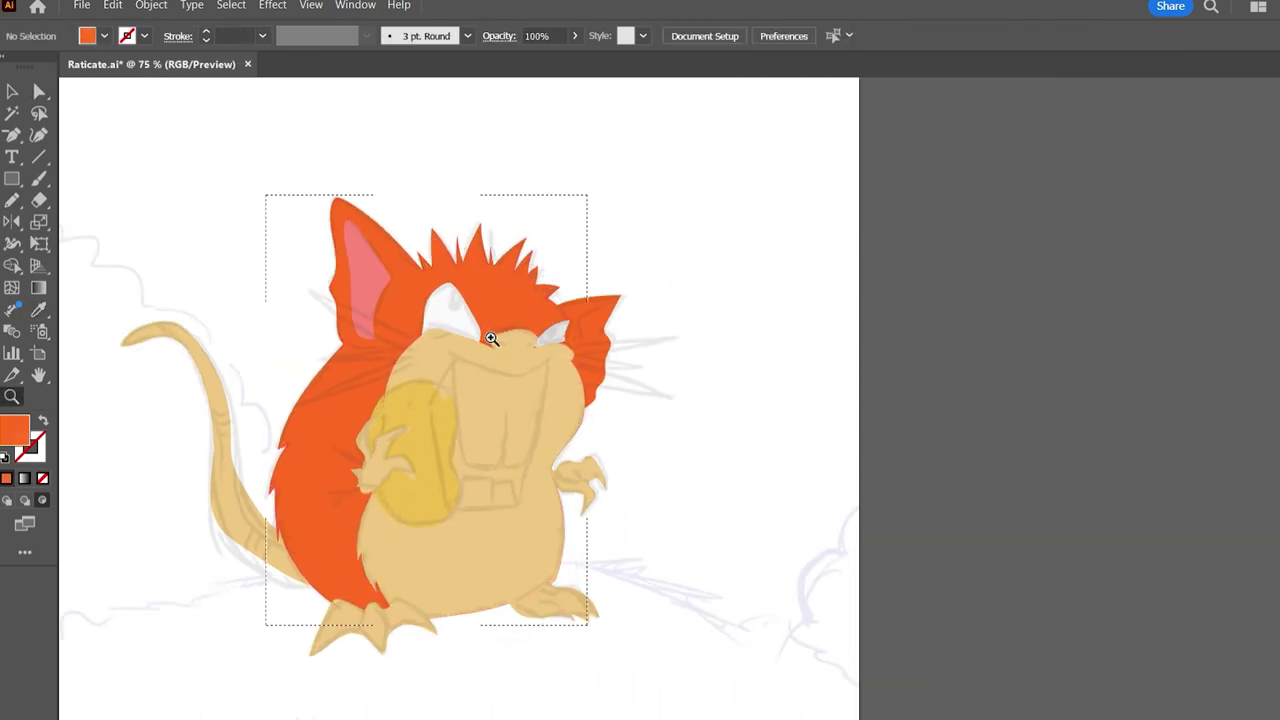
pyautogui.scroll(3, 544, 366)
pyautogui.press('n')
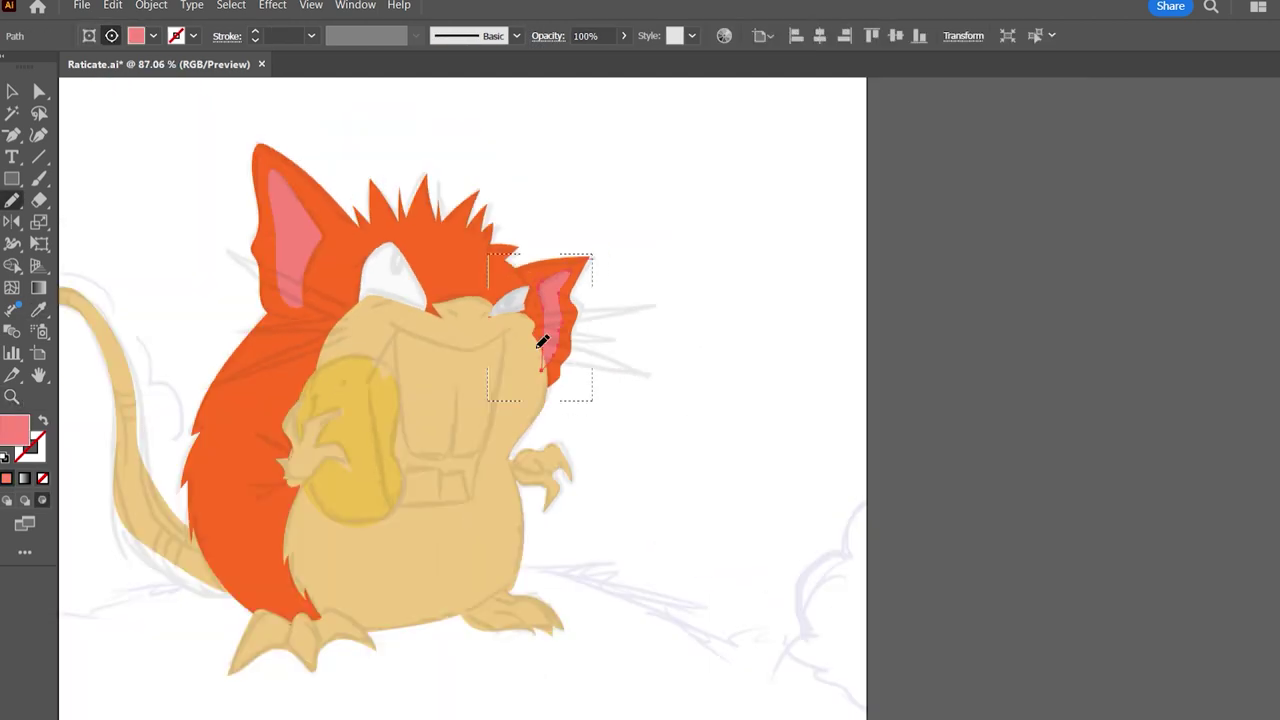
pyautogui.moveTo(555, 370); pyautogui.dragTo(555, 382)
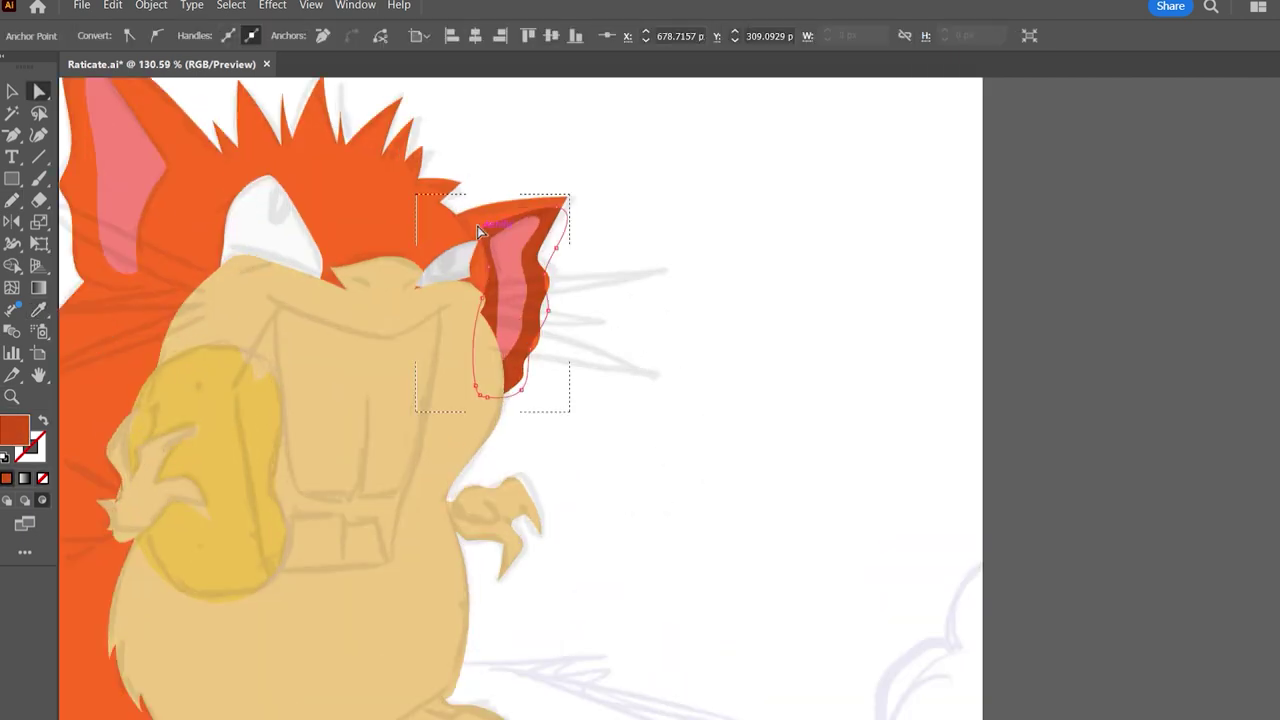
pyautogui.moveTo(477, 226); pyautogui.dragTo(489, 233)
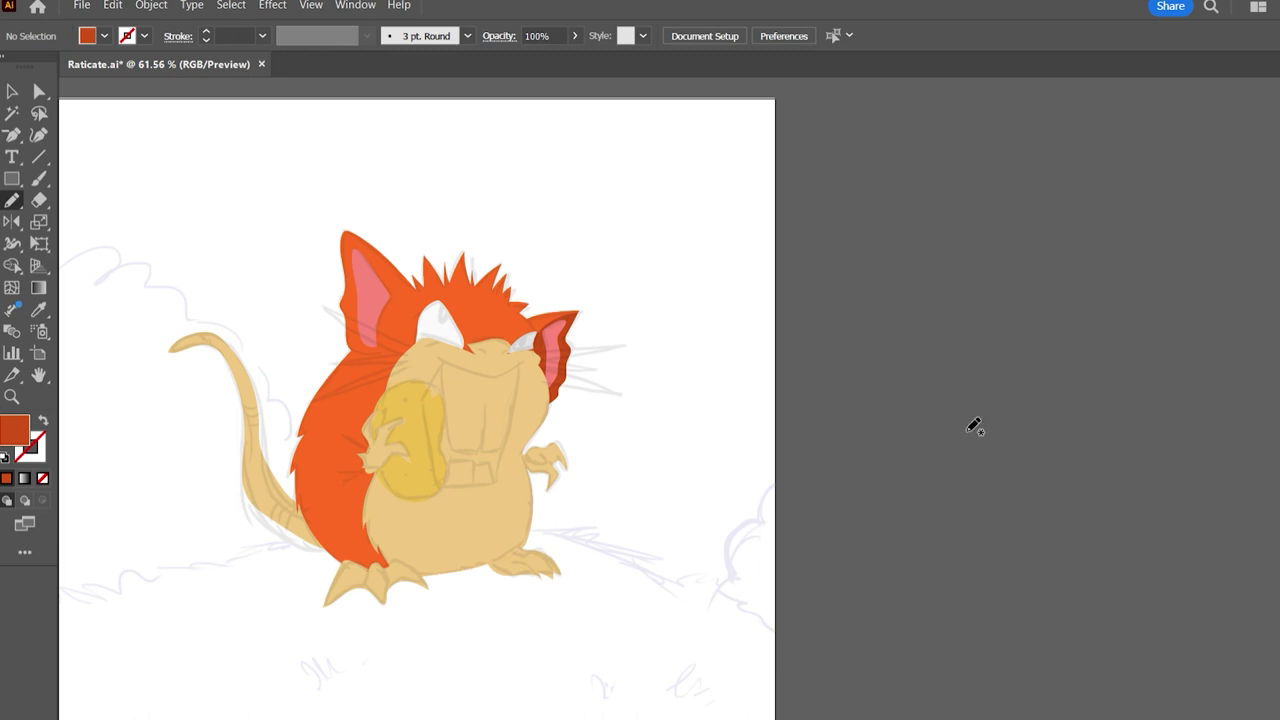
# Finish the right whiskers and draw tan whisker shapes on the left cheek.
pyautogui.click(523, 355)
pyautogui.hotkey('ctrl', 'shift', 'a')
pyautogui.click(279, 288)
pyautogui.moveTo(410, 342); pyautogui.dragTo(391, 350)
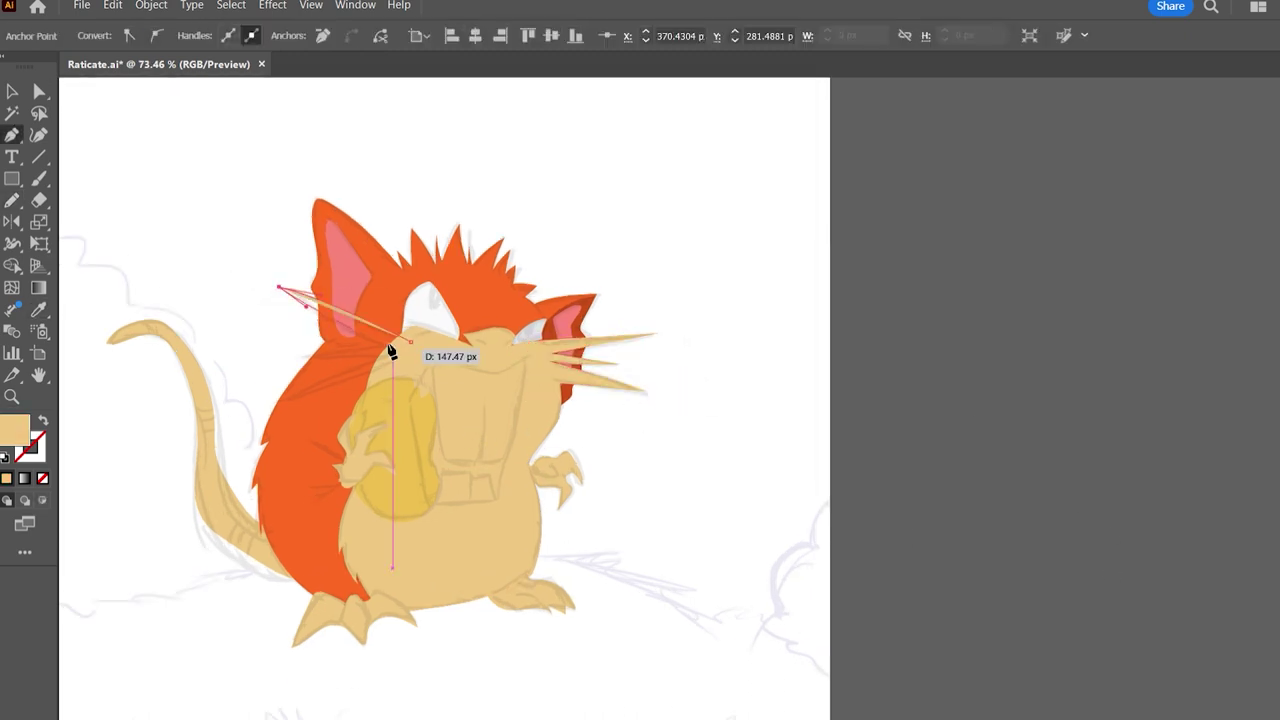
pyautogui.click(279, 288)
pyautogui.click(384, 351)
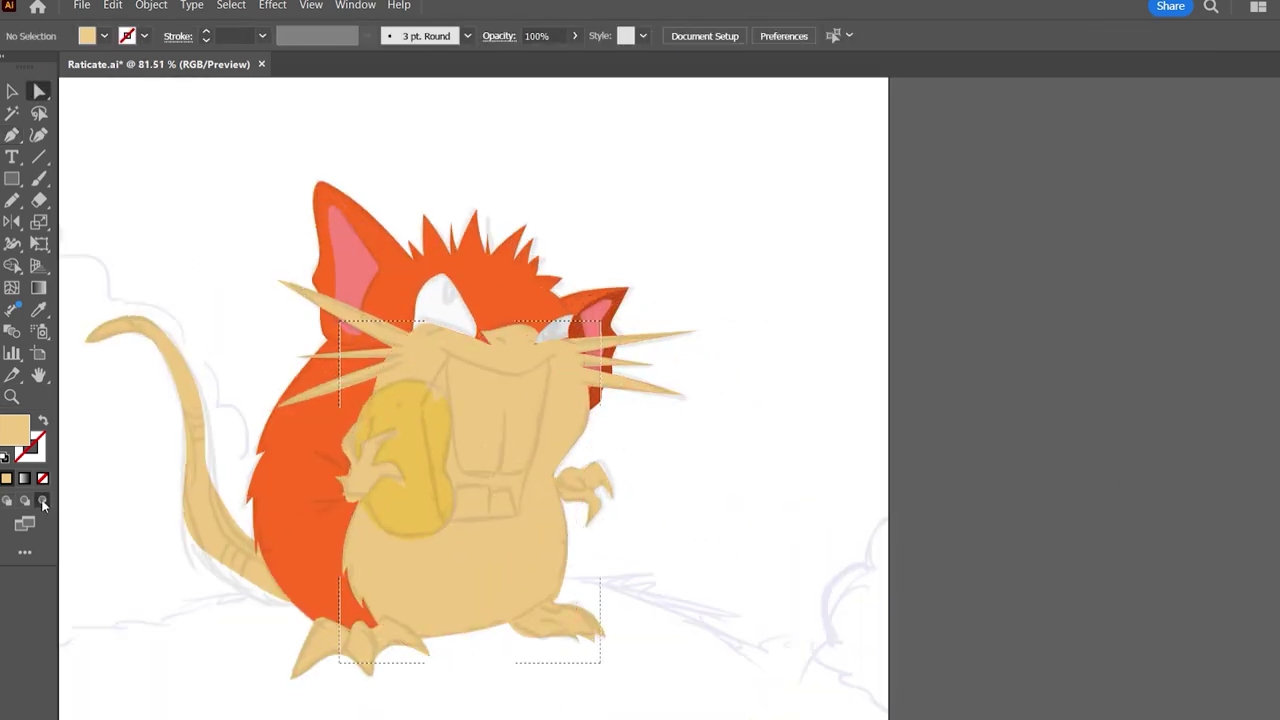
# Draw the curved mouth outline under the nose and fill it.
pyautogui.press('p')
pyautogui.click(447, 356)
pyautogui.moveTo(422, 402); pyautogui.dragTo(411, 422)
pyautogui.click(440, 519)
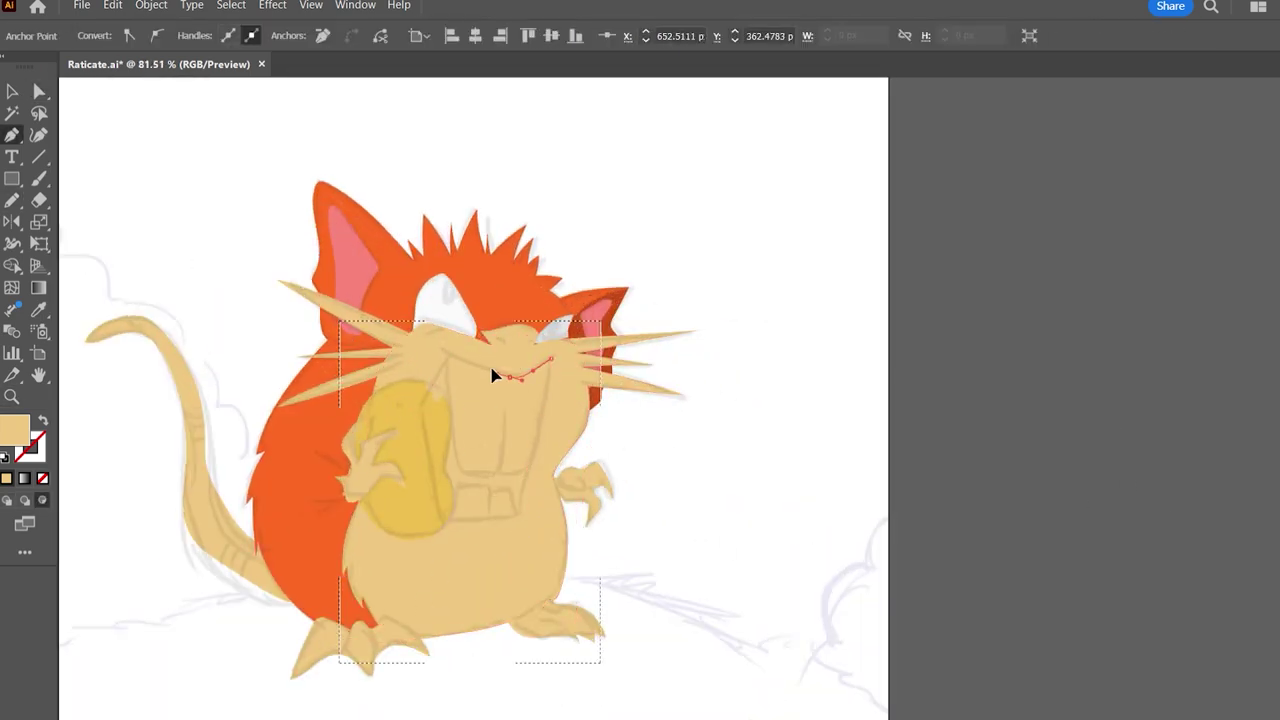
pyautogui.click(363, 283)
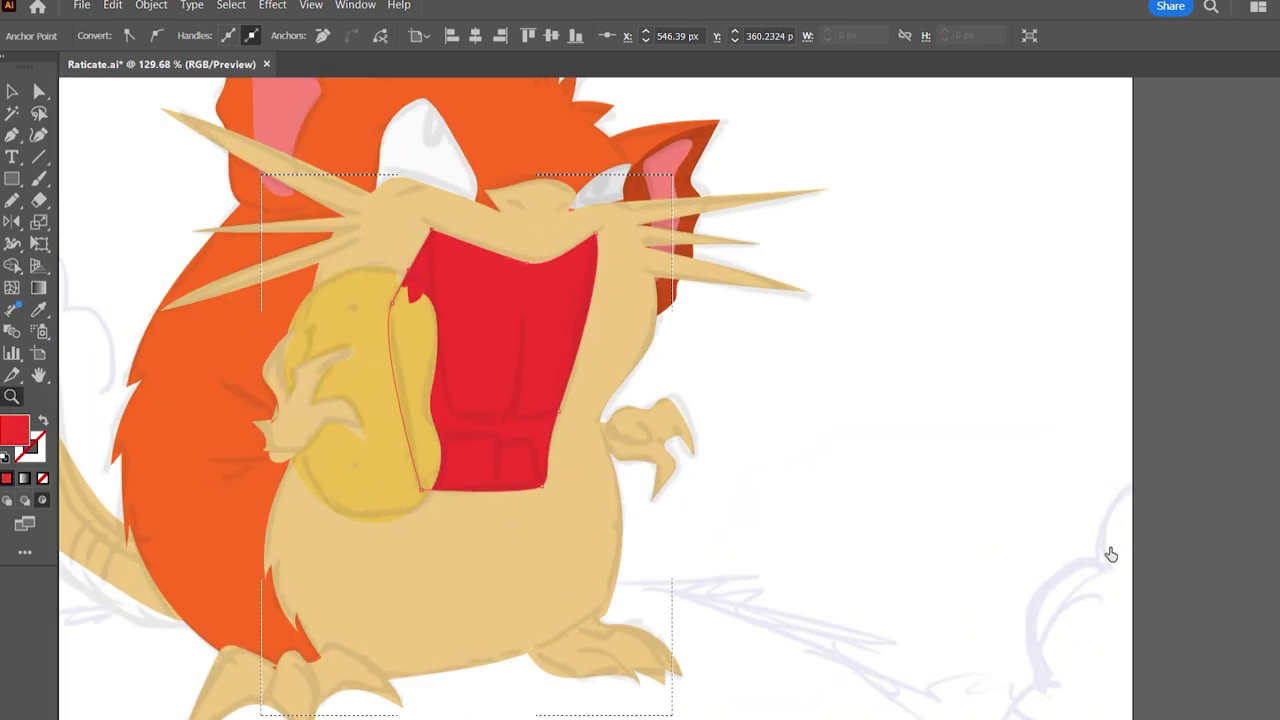
# Draw white upper teeth and small lower teeth inside the red mouth.
pyautogui.click(447, 403)
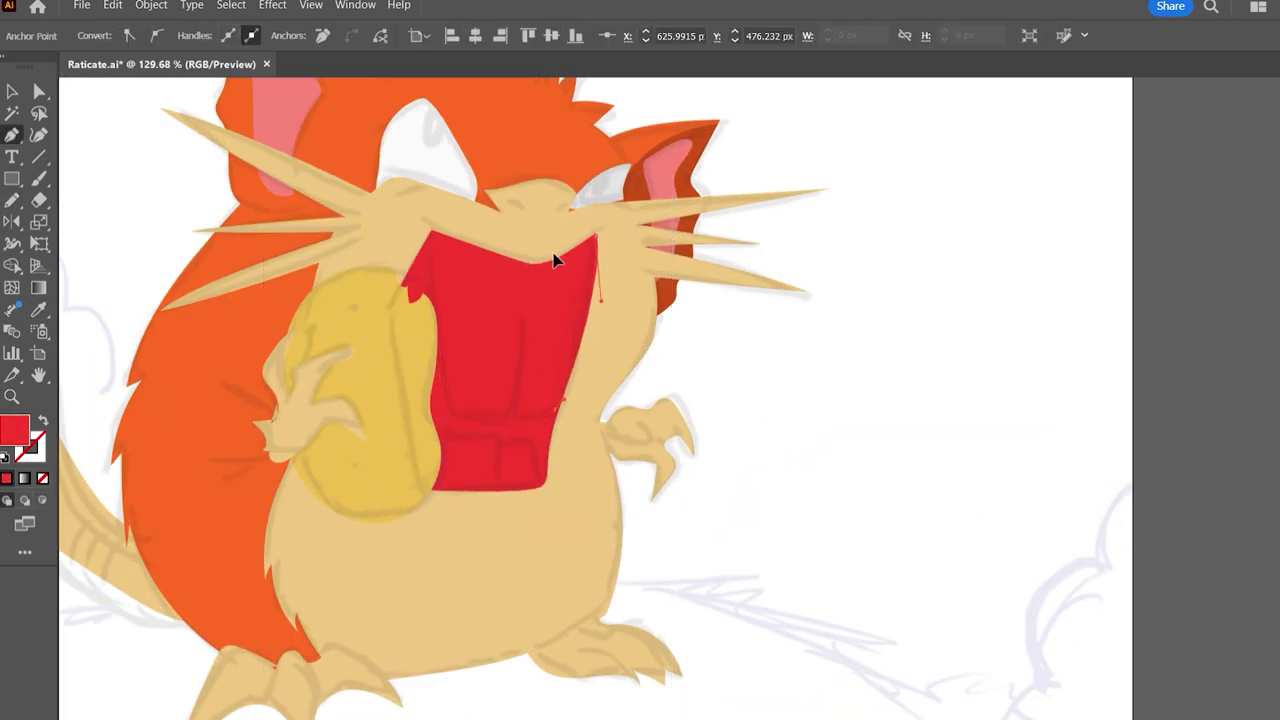
pyautogui.click(448, 435)
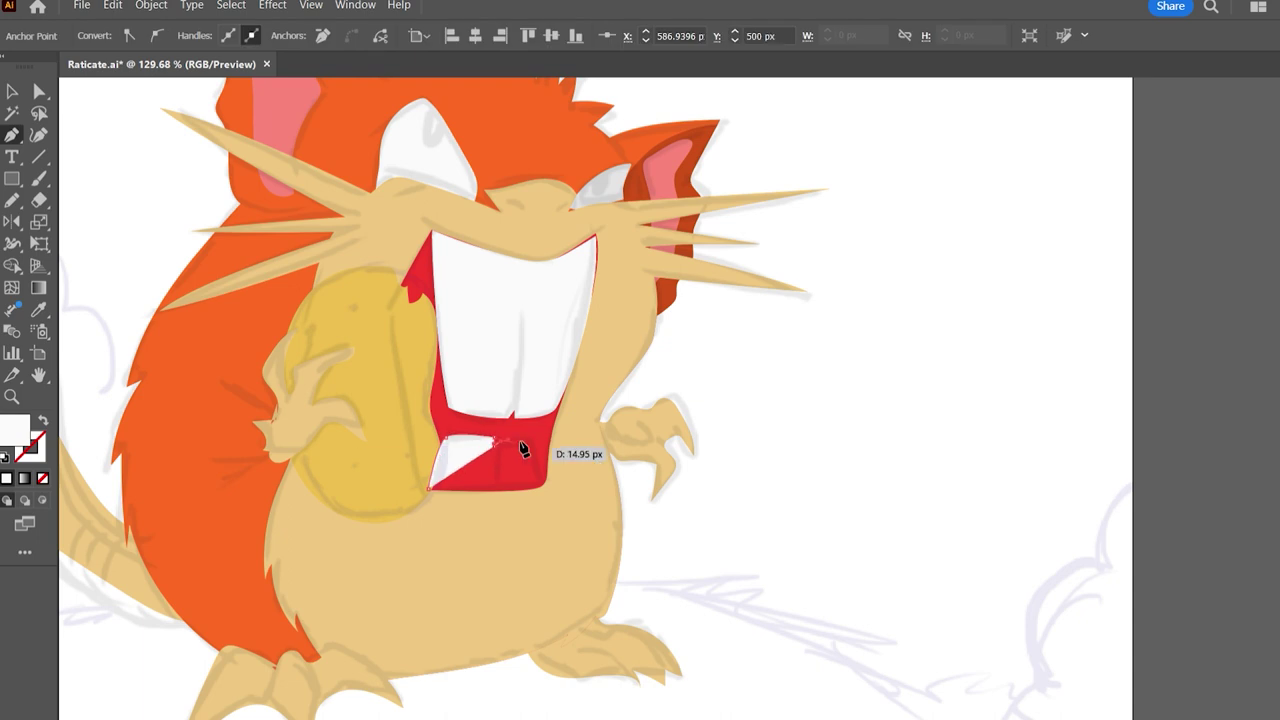
pyautogui.click(541, 487)
pyautogui.click(421, 488)
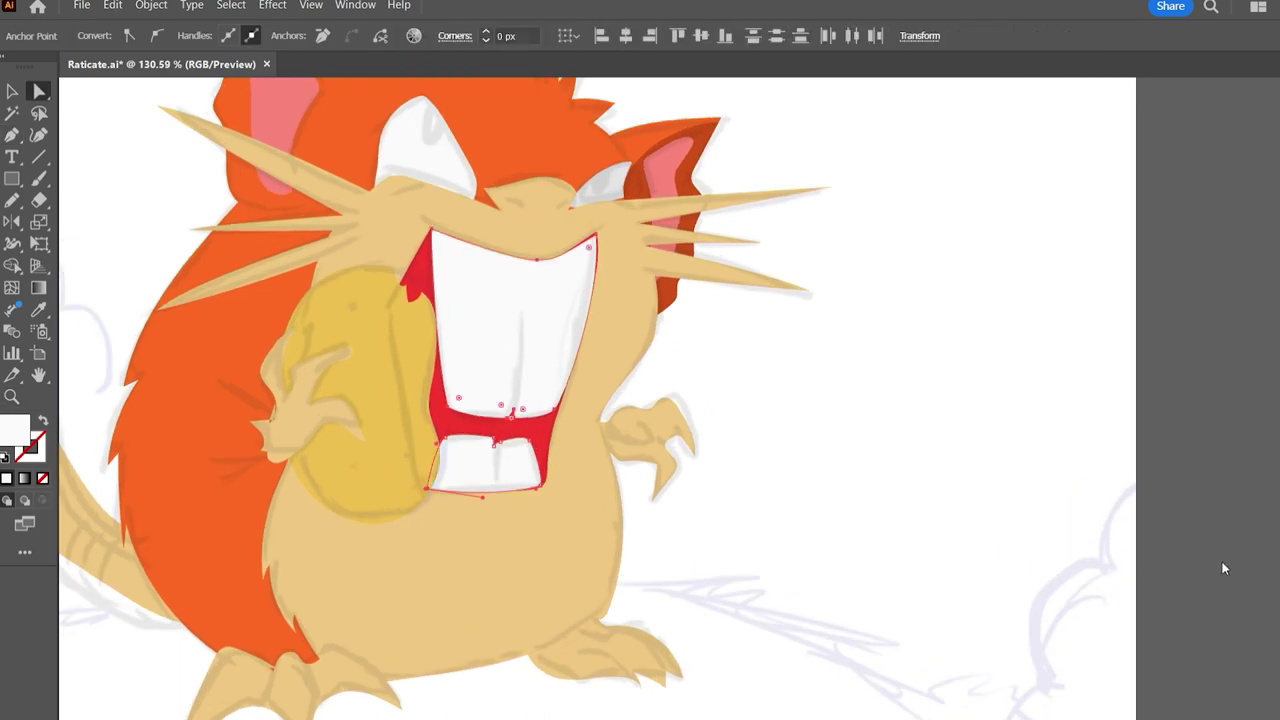
pyautogui.click(1213, 607)
# Nudge an anchor on the mouth's top edge, then select the paw path gripping the potato.
pyautogui.press('n')
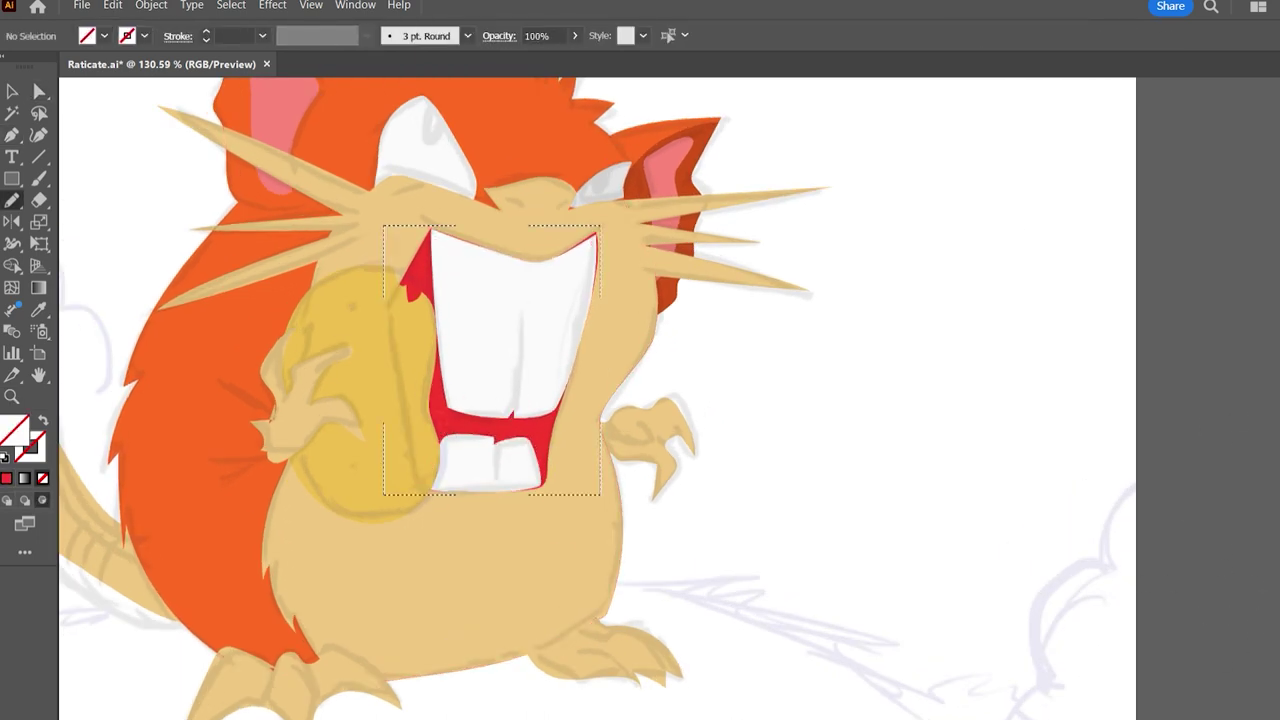
pyautogui.scroll(2, 480, 500)
pyautogui.press('a')
pyautogui.click(398, 138)
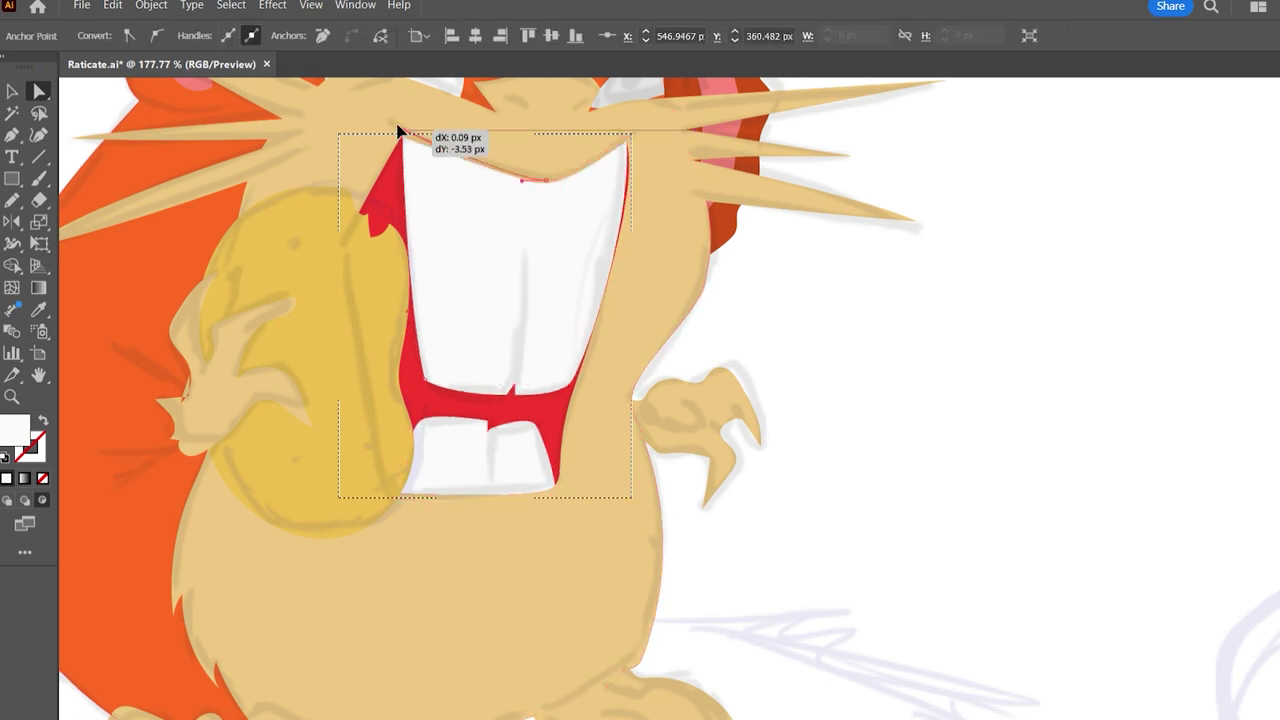
pyautogui.scroll(-5, 623, 334)
pyautogui.click(1110, 602)
pyautogui.scroll(2, 517, 377)
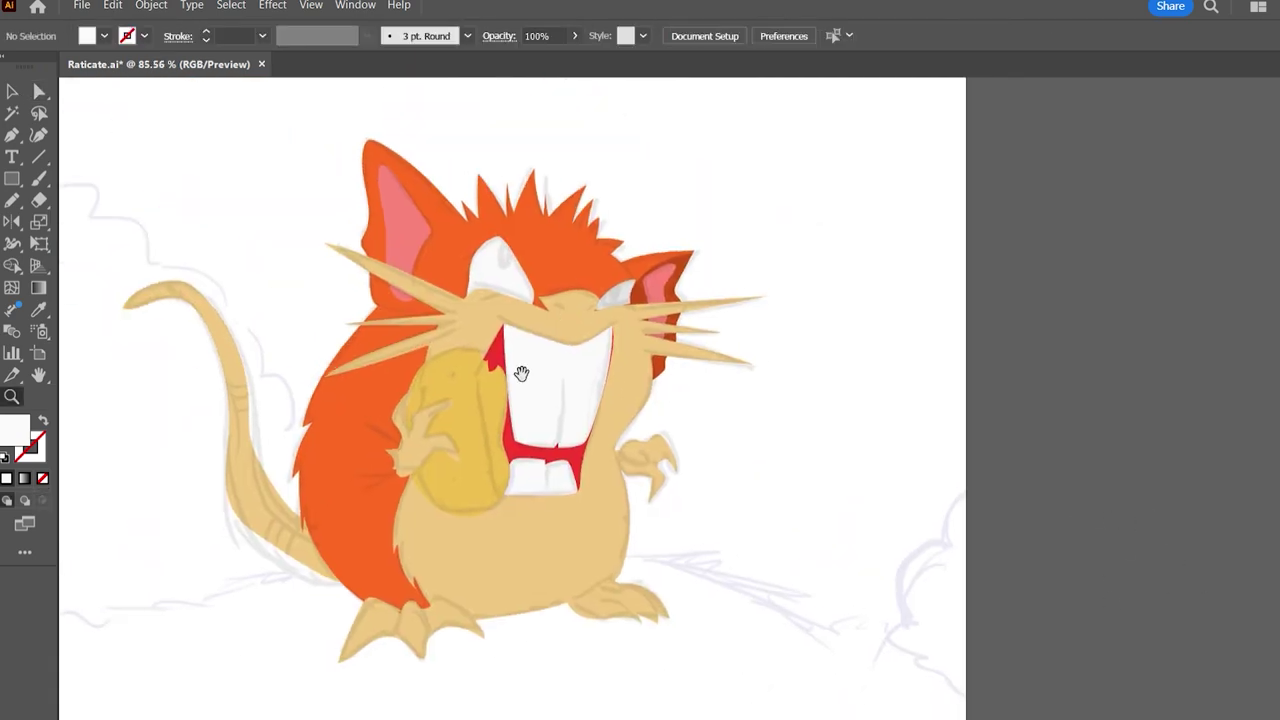
pyautogui.scroll(5, 517, 377)
pyautogui.scroll(5, 465, 333)
pyautogui.press('p')
pyautogui.keyDown('ctrl'); pyautogui.click(465, 333); pyautogui.keyUp('ctrl')
# Reshape the paw outline, removing its lower point and matching the fingers to the sketch.
pyautogui.click(465, 333)
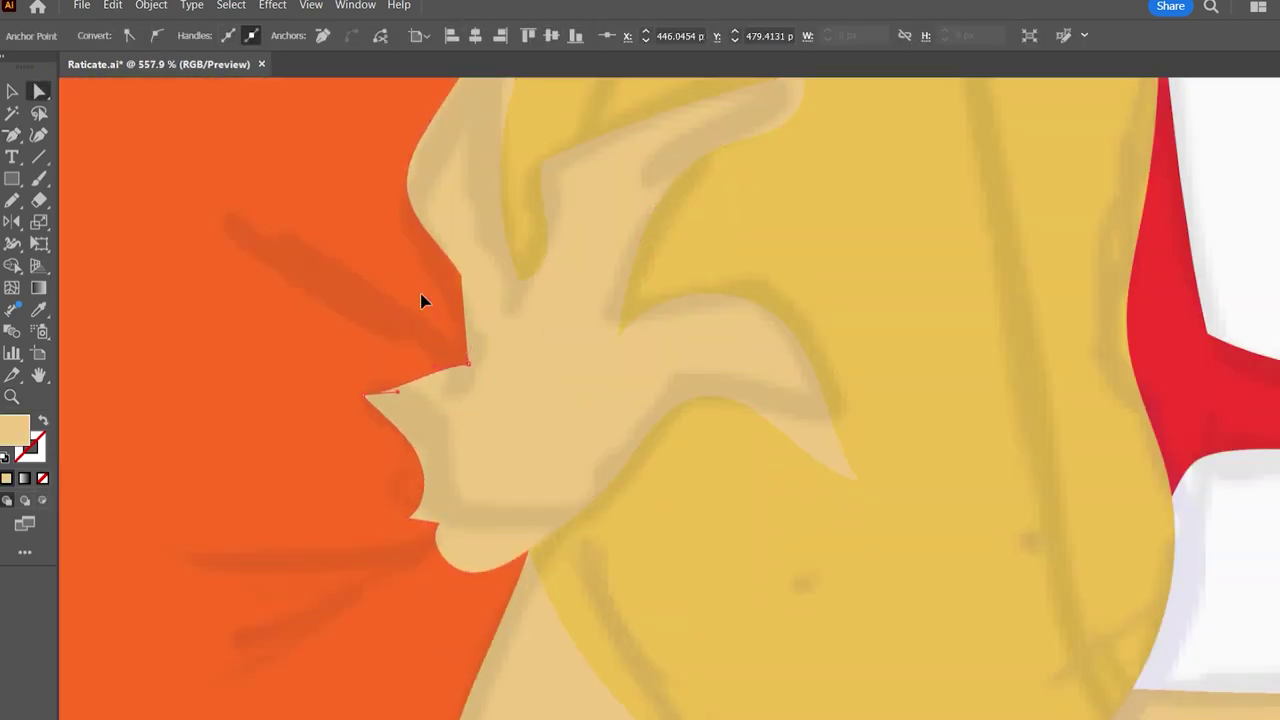
pyautogui.press('a')
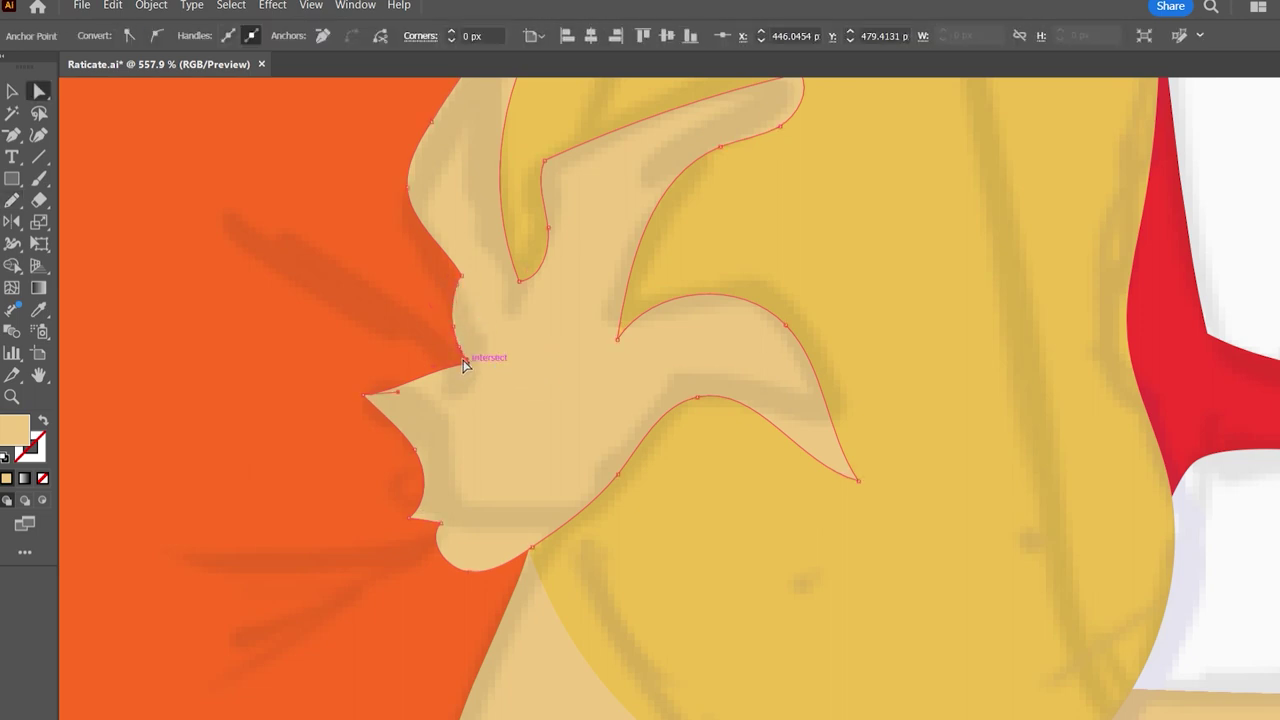
pyautogui.moveTo(447, 329); pyautogui.dragTo(452, 328)
pyautogui.scroll(-10, 458, 307)
pyautogui.scroll(10, 371, 374)
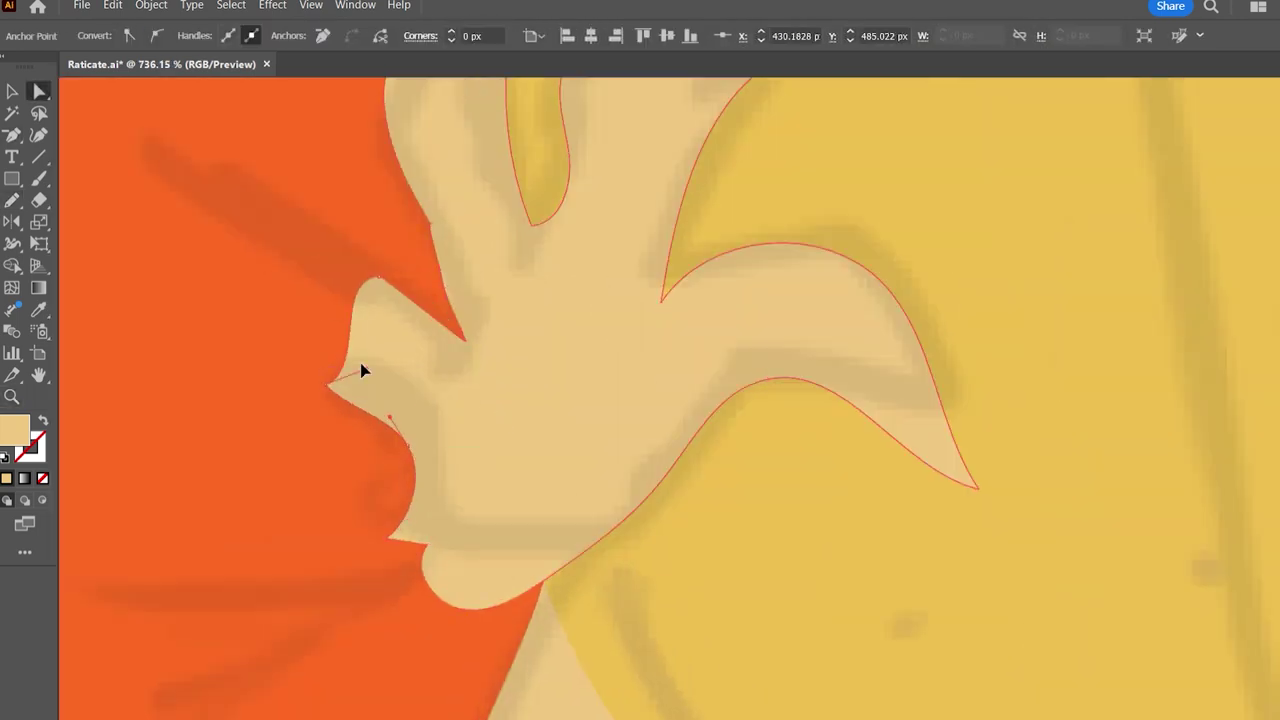
pyautogui.press('a')
pyautogui.moveTo(380, 489); pyautogui.dragTo(378, 516)
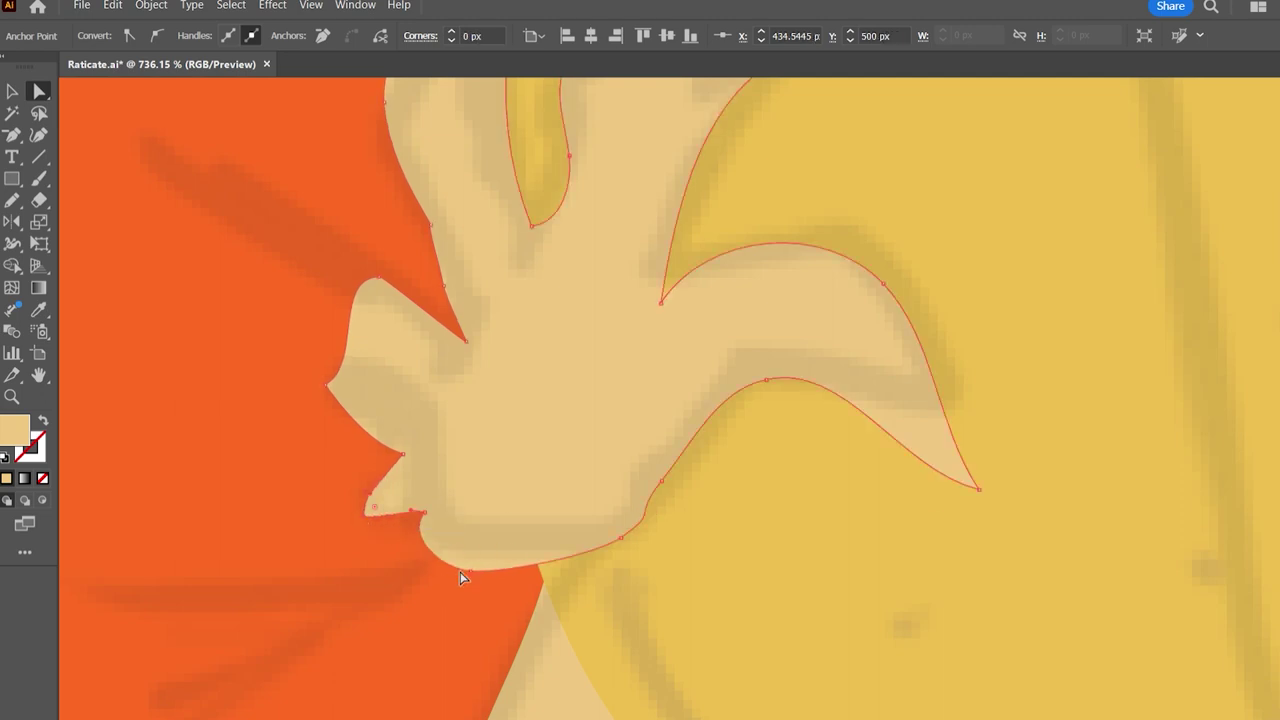
pyautogui.moveTo(449, 554); pyautogui.dragTo(466, 551)
pyautogui.scroll(-10, 622, 428)
pyautogui.scroll(5, 622, 428)
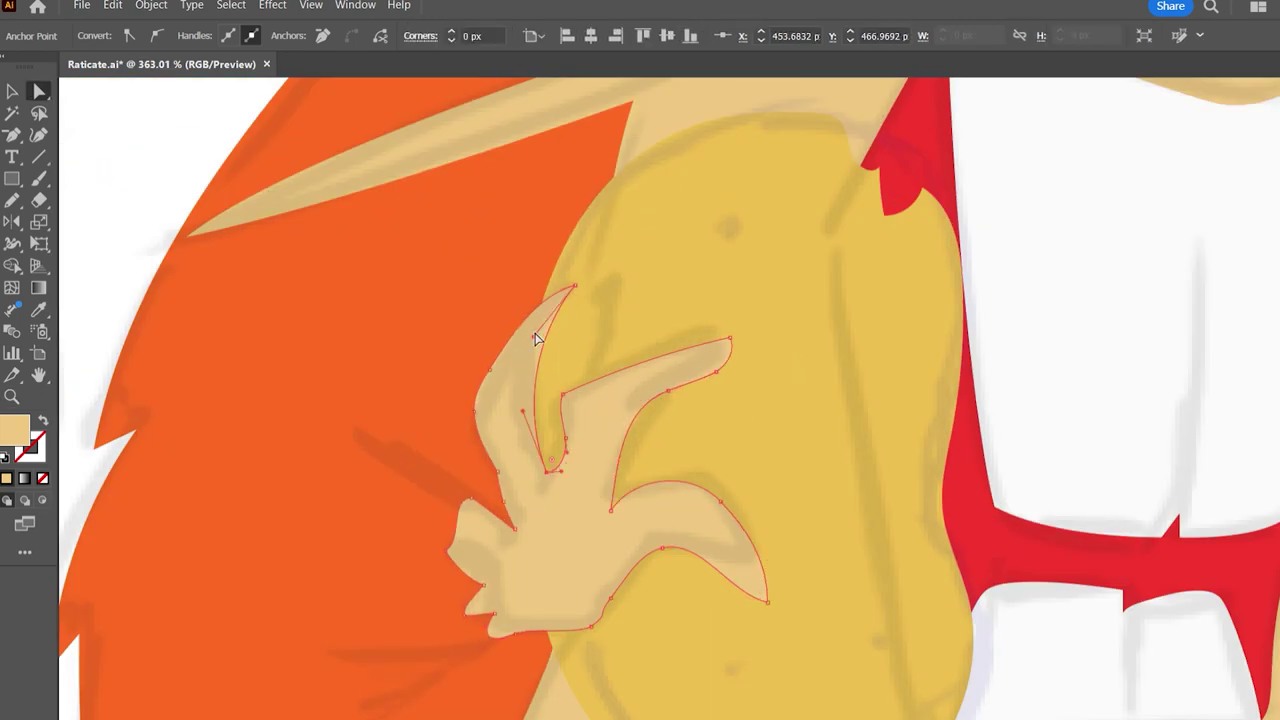
pyautogui.scroll(-8, 574, 383)
# Reshape the tail curve and the body edge to follow the sketch.
pyautogui.press('p')
pyautogui.keyDown('ctrl'); pyautogui.click(275, 450); pyautogui.keyUp('ctrl')
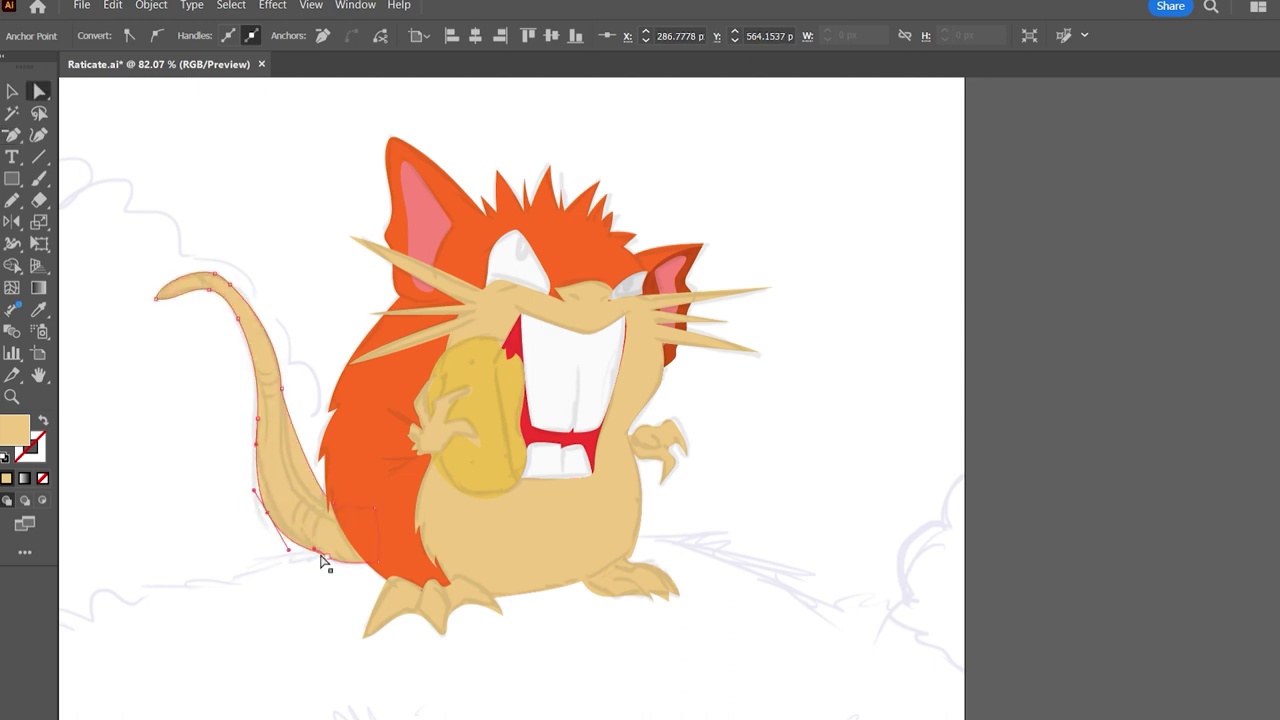
pyautogui.click(200, 291)
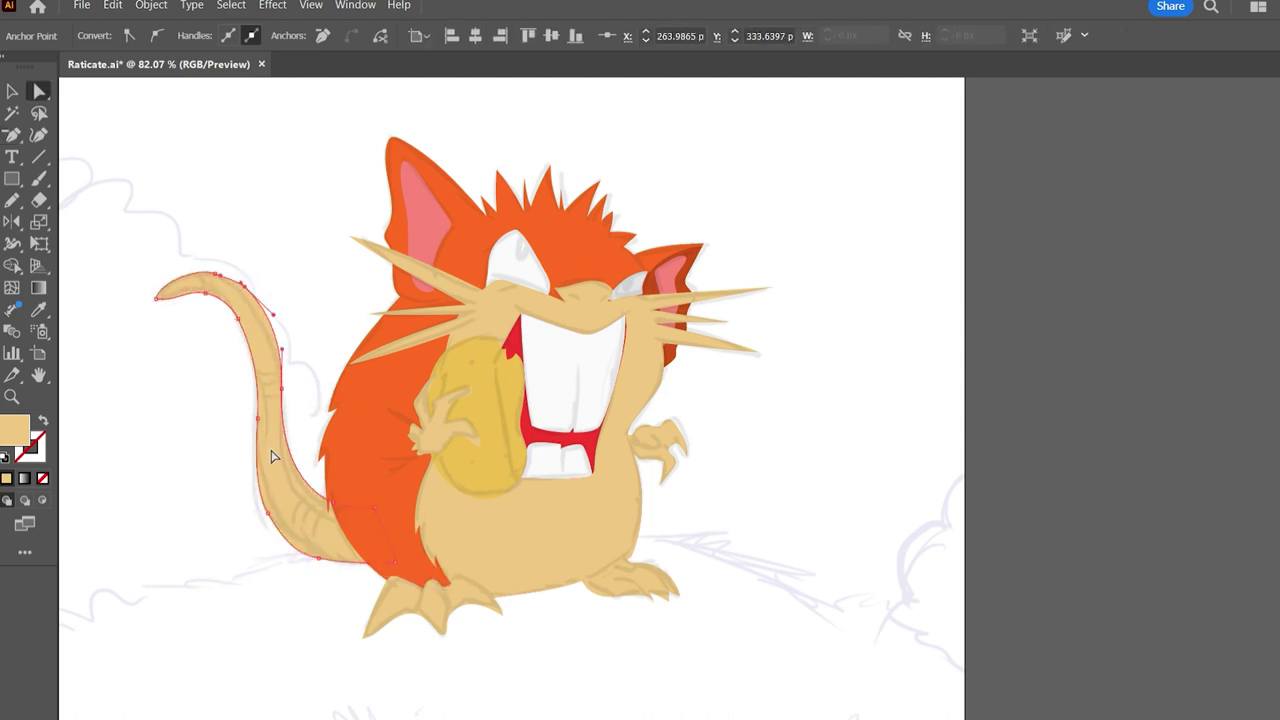
pyautogui.moveTo(258, 375)
pyautogui.mouseDown()
pyautogui.moveTo(271, 290)
pyautogui.moveTo(229, 277)
pyautogui.mouseUp()
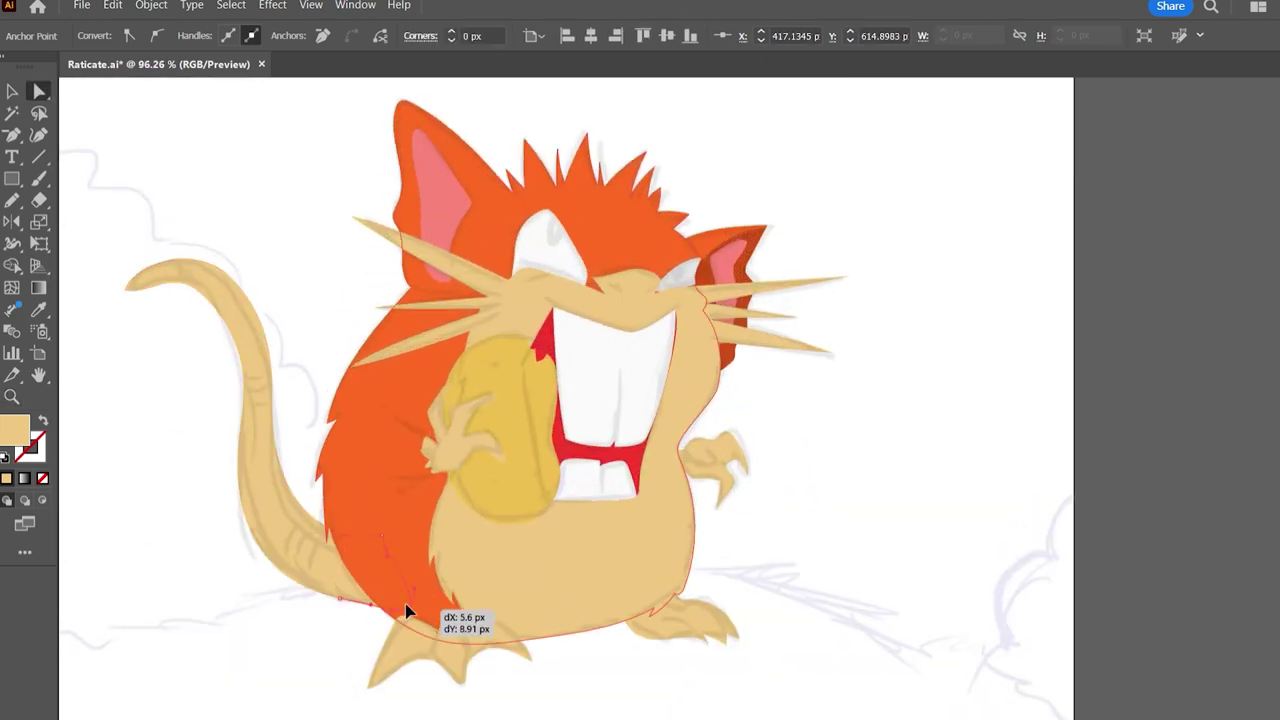
pyautogui.moveTo(407, 611); pyautogui.dragTo(409, 613)
pyautogui.scroll(4, 577, 329)
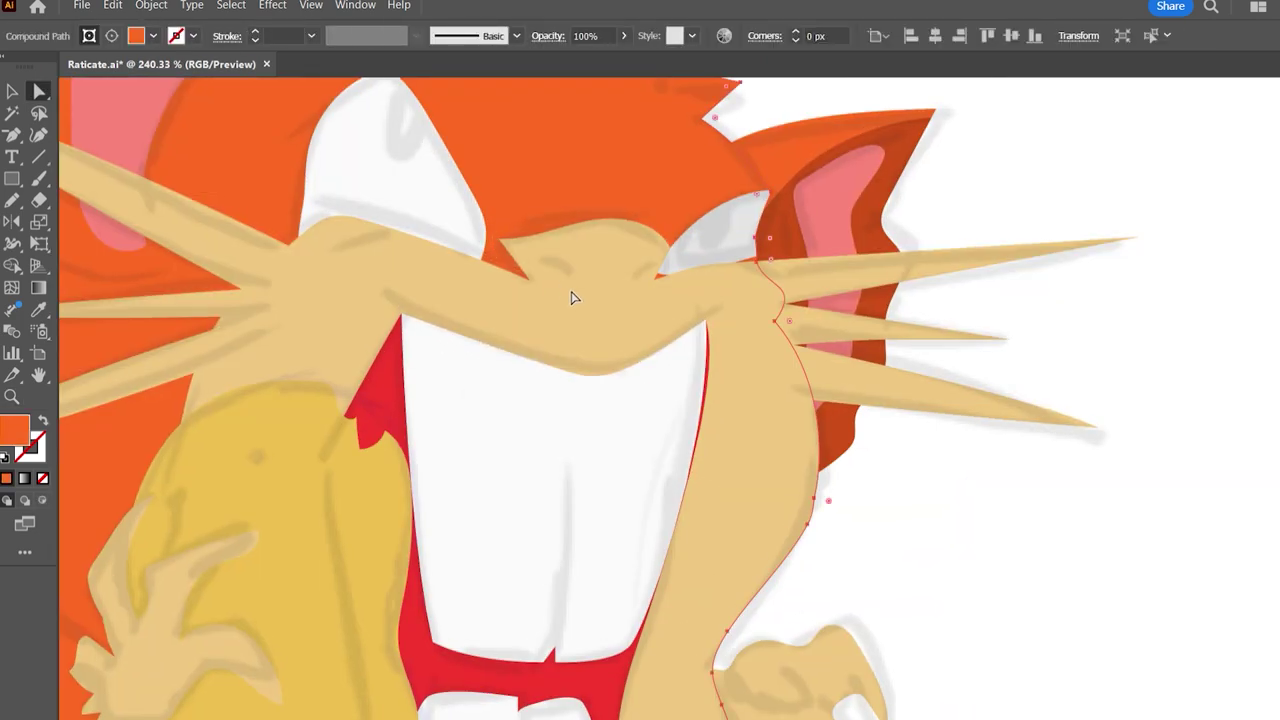
pyautogui.moveTo(668, 262)
pyautogui.mouseDown()
pyautogui.moveTo(729, 257)
pyautogui.moveTo(667, 260)
pyautogui.mouseUp()
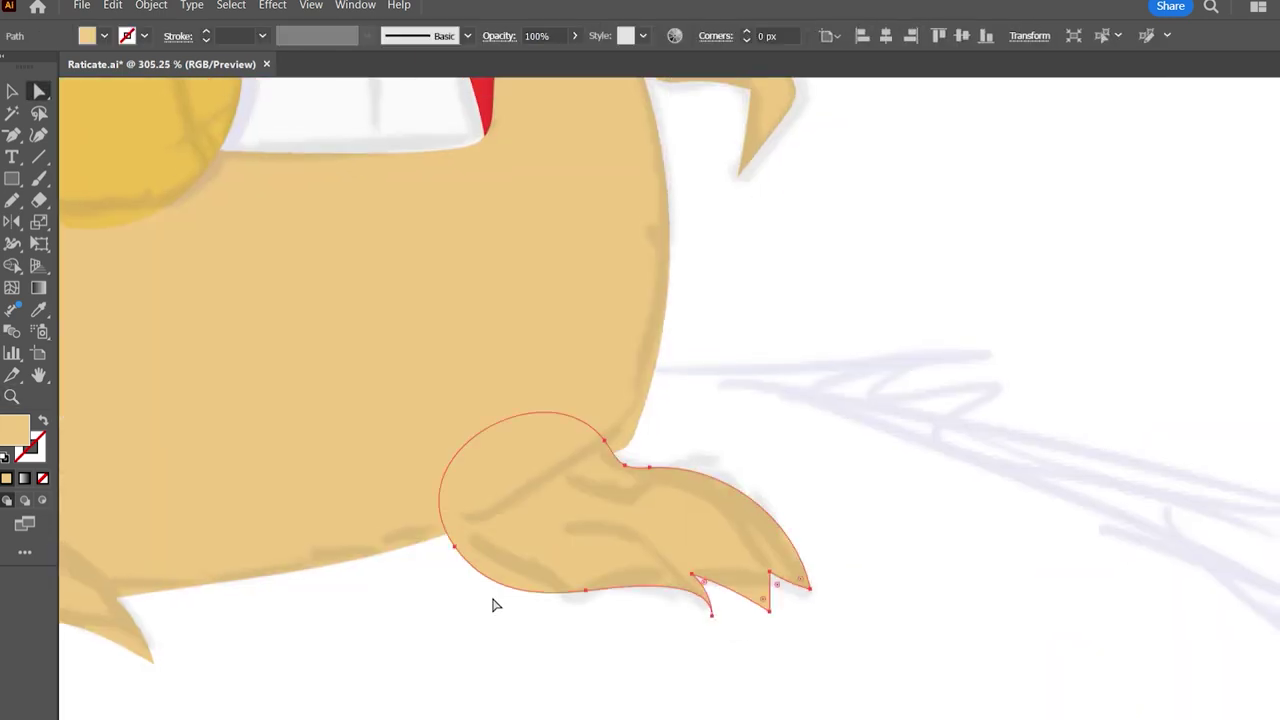
# Round off the foot tip and smooth the raised hand's thumb and lower edge.
pyautogui.moveTo(447, 527); pyautogui.dragTo(446, 519)
pyautogui.moveTo(826, 568)
pyautogui.mouseDown()
pyautogui.moveTo(717, 423)
pyautogui.moveTo(745, 436)
pyautogui.mouseUp()
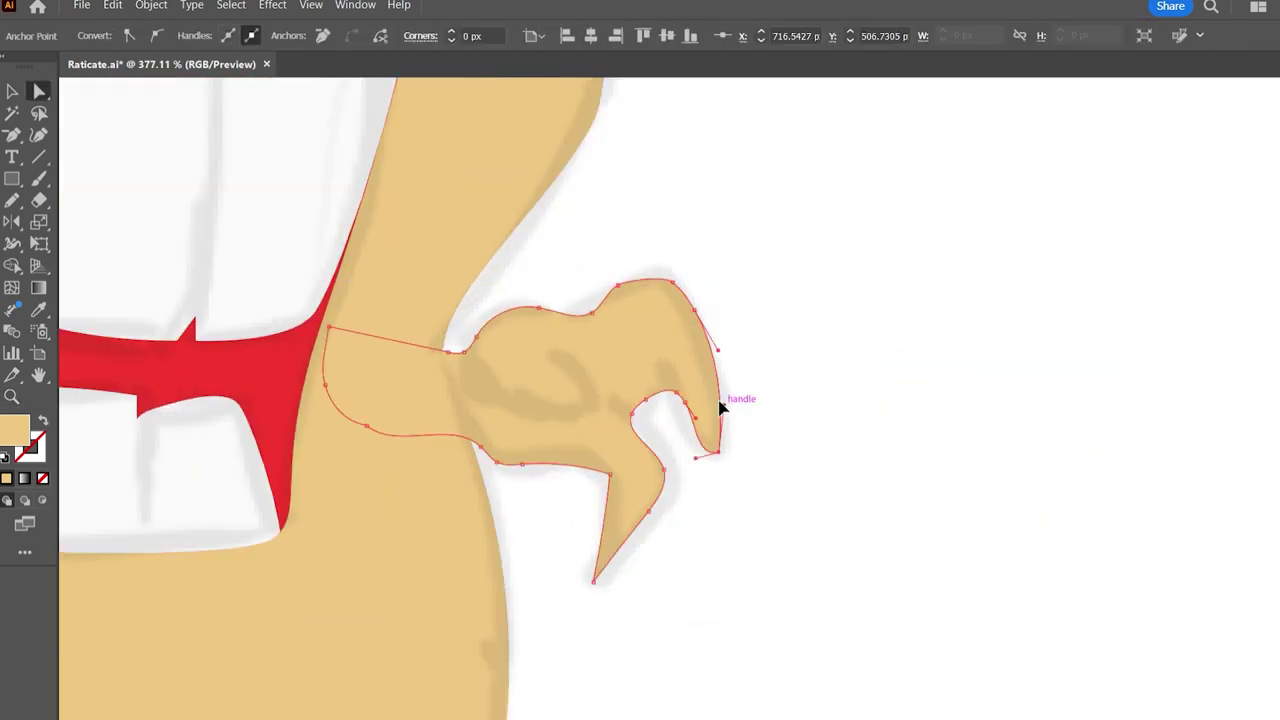
pyautogui.moveTo(635, 420); pyautogui.dragTo(650, 415)
pyautogui.moveTo(481, 445); pyautogui.dragTo(457, 456)
pyautogui.press('p')
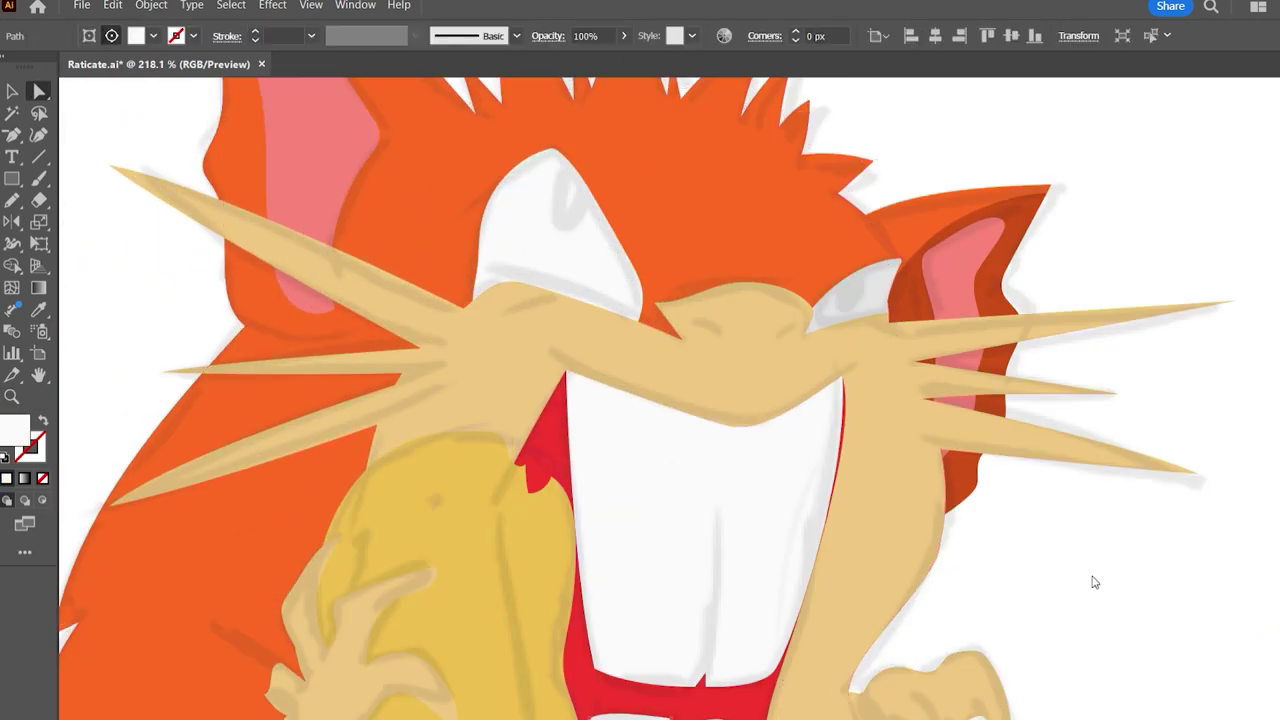
pyautogui.click(1208, 597)
# Curve the face edge below the left eye.
pyautogui.moveTo(476, 311); pyautogui.dragTo(508, 290)
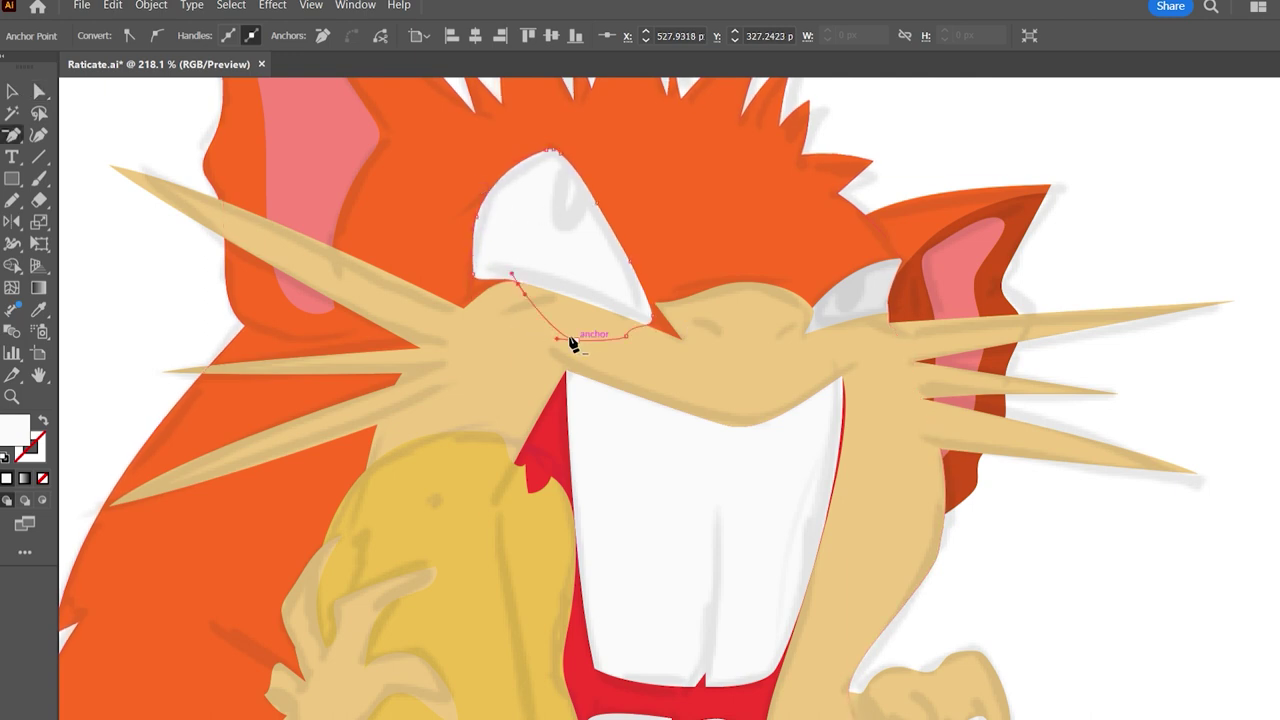
pyautogui.moveTo(571, 343); pyautogui.dragTo(573, 313)
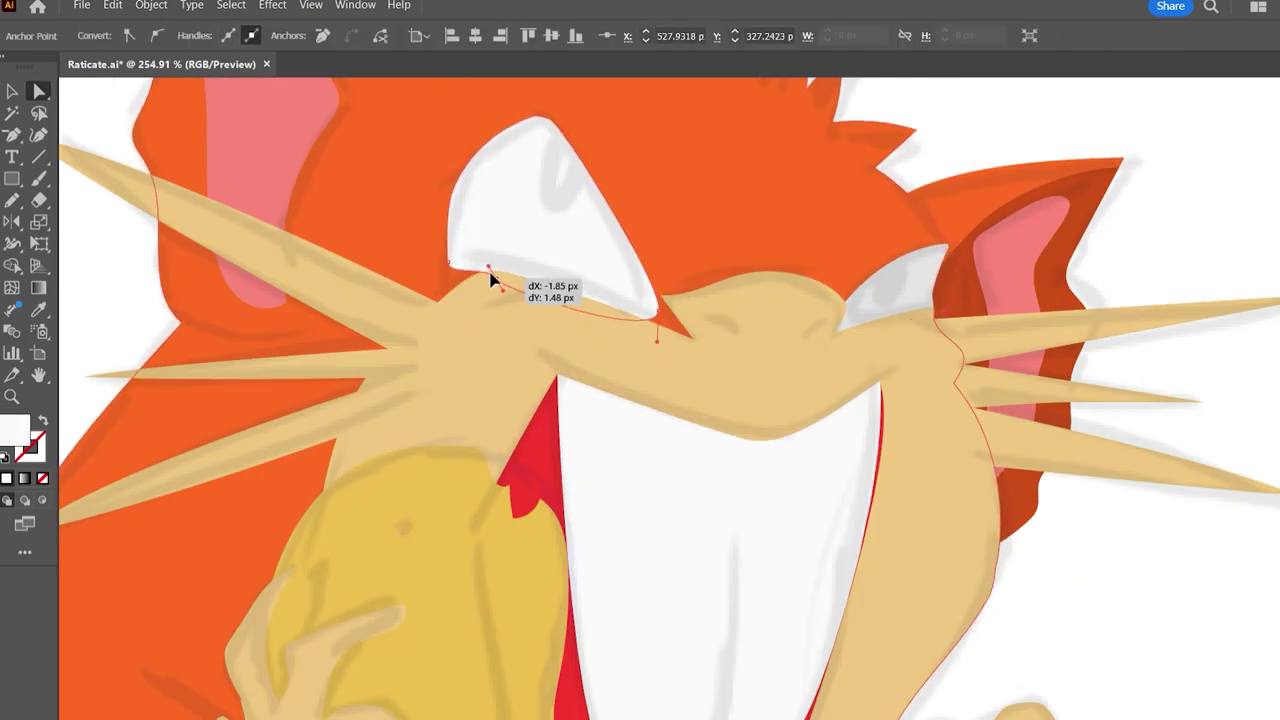
pyautogui.scroll(-2, 513, 251)
# Draw oval maroon pupils in both eyes and reshape their anchors.
pyautogui.press('l')
pyautogui.moveTo(380, 205); pyautogui.dragTo(495, 325)
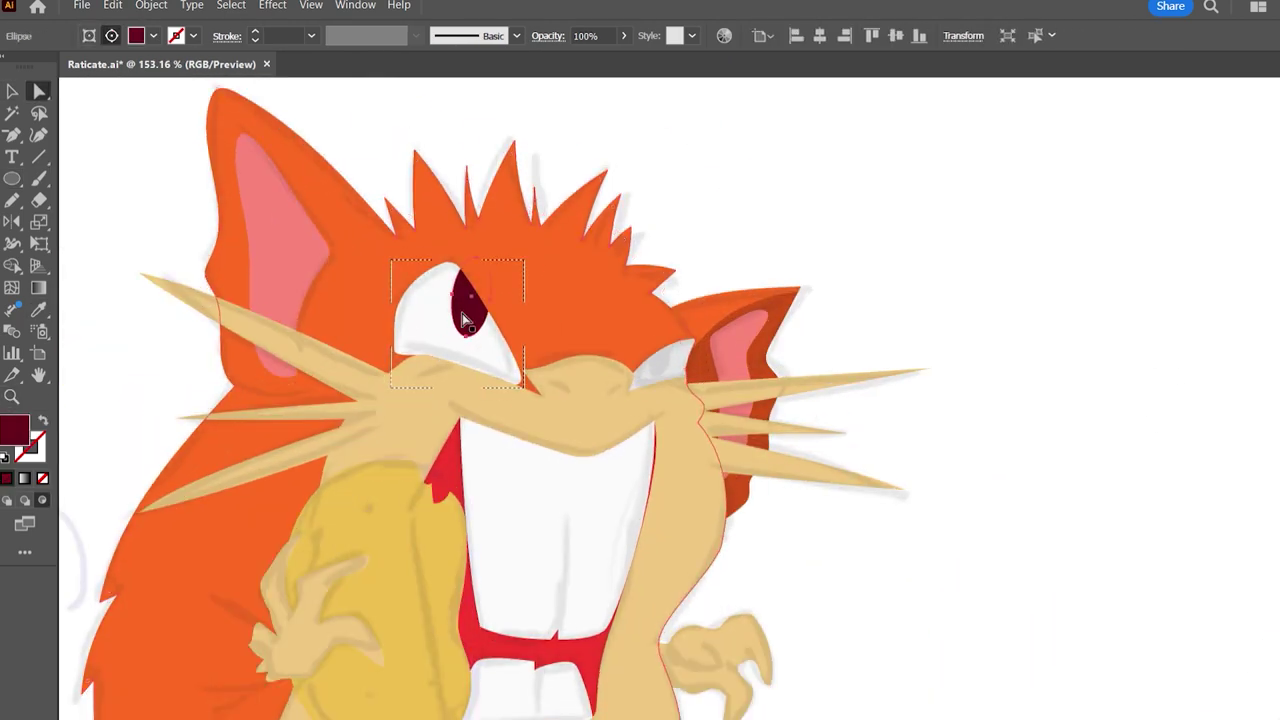
pyautogui.press('a')
pyautogui.moveTo(470, 305)
pyautogui.mouseDown()
pyautogui.moveTo(480, 269)
pyautogui.moveTo(443, 286)
pyautogui.mouseUp()
pyautogui.scroll(1, 577, 329)
pyautogui.click(937, 291)
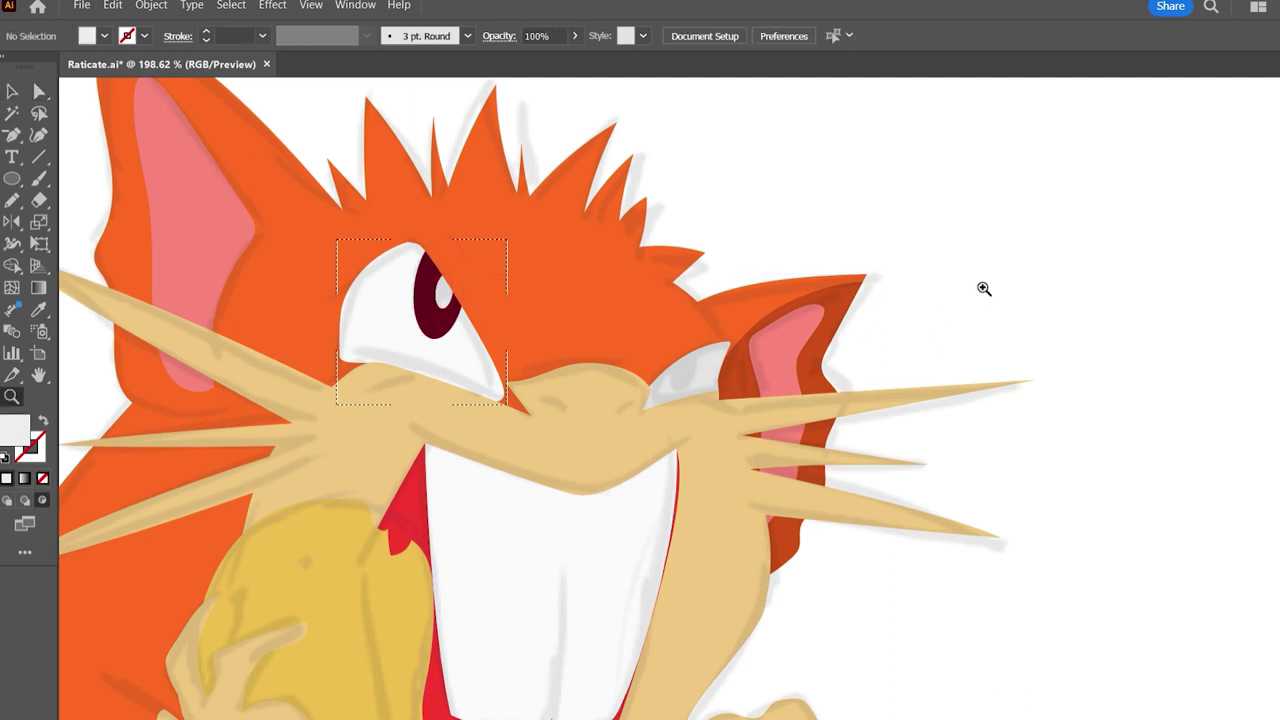
pyautogui.scroll(-1, 937, 291)
pyautogui.moveTo(578, 290)
pyautogui.mouseDown()
pyautogui.moveTo(757, 337)
pyautogui.moveTo(761, 385)
pyautogui.mouseUp()
pyautogui.hotkey('ctrl', '0')
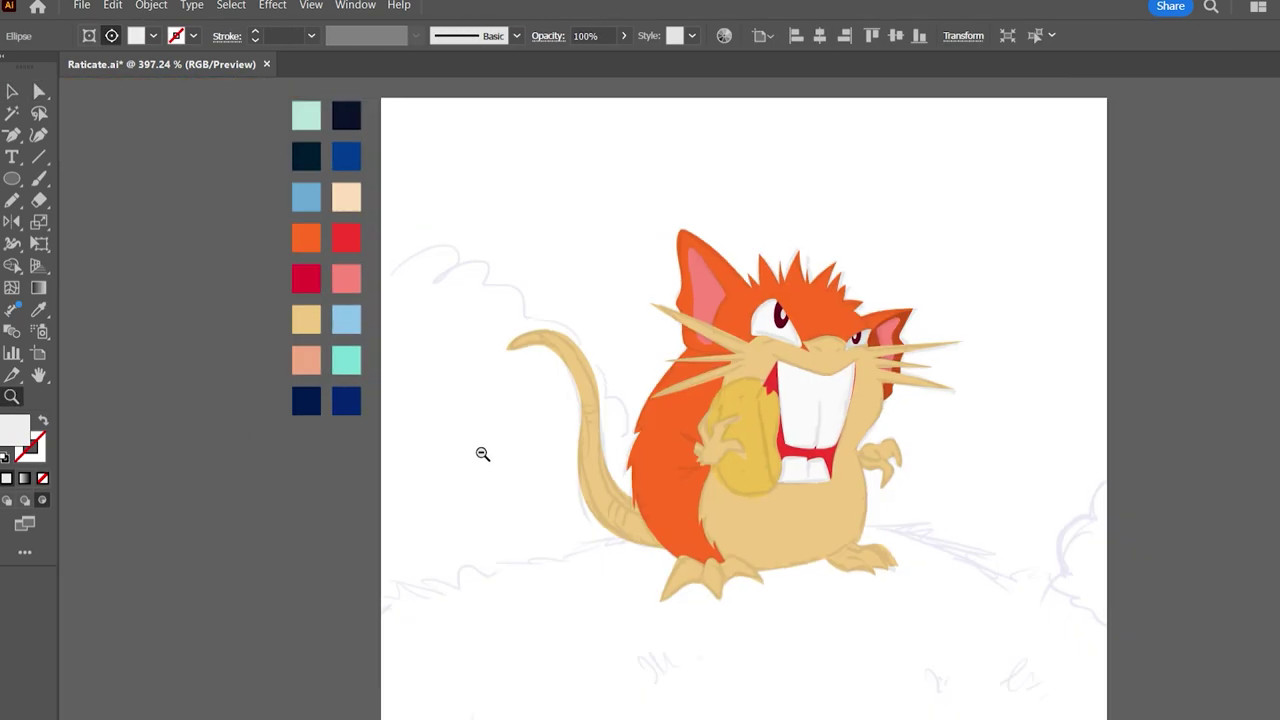
# Add a small stroke beside the far eye and zoom in on the nose and eye.
pyautogui.scroll(3, 483, 451)
pyautogui.press('n')
pyautogui.moveTo(582, 345); pyautogui.dragTo(632, 316)
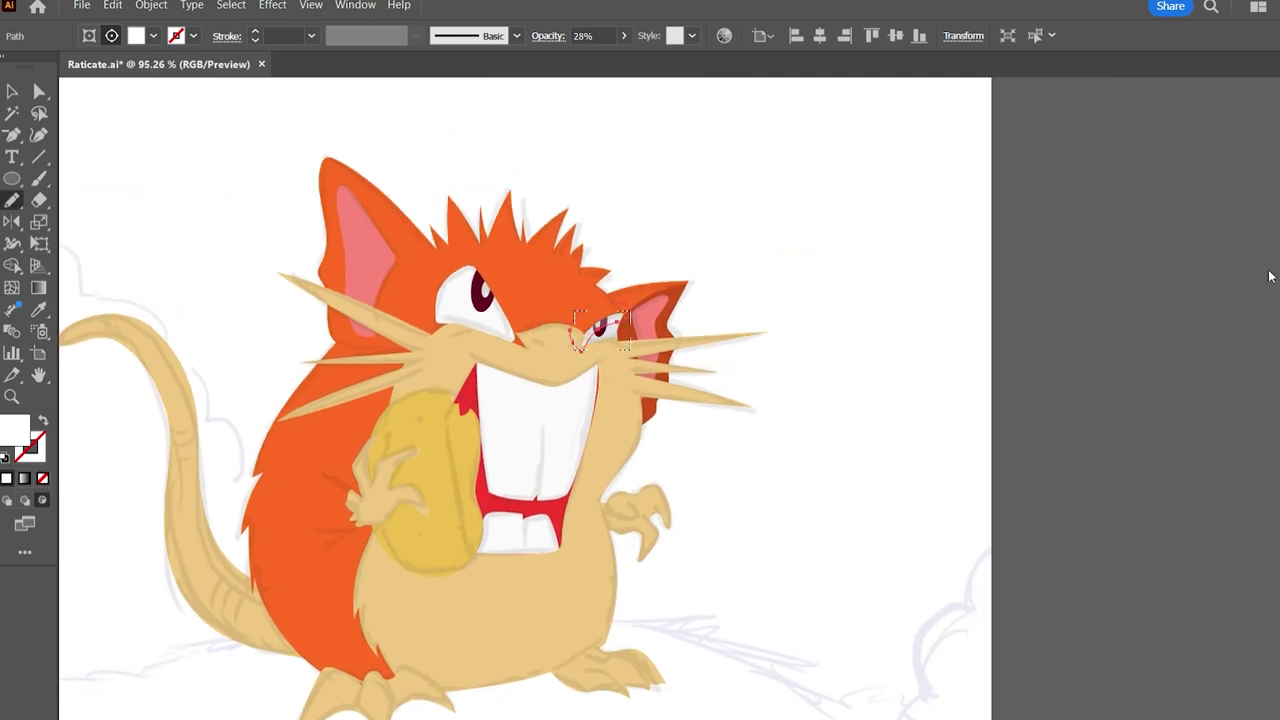
pyautogui.press('z')
pyautogui.click(587, 332)
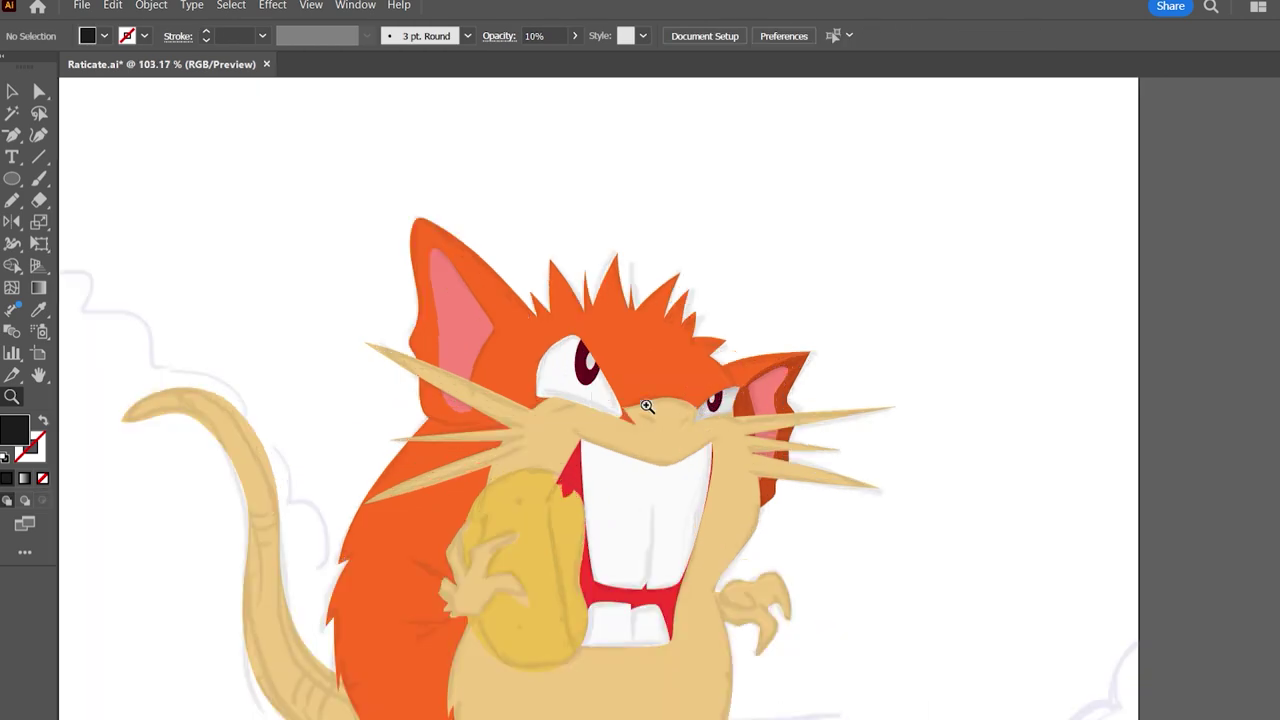
# Adjust an anchor on the far eye's outline, then drag a rectangle covering the artboard for the sky.
pyautogui.press('n')
pyautogui.press('a')
pyautogui.click(600, 383)
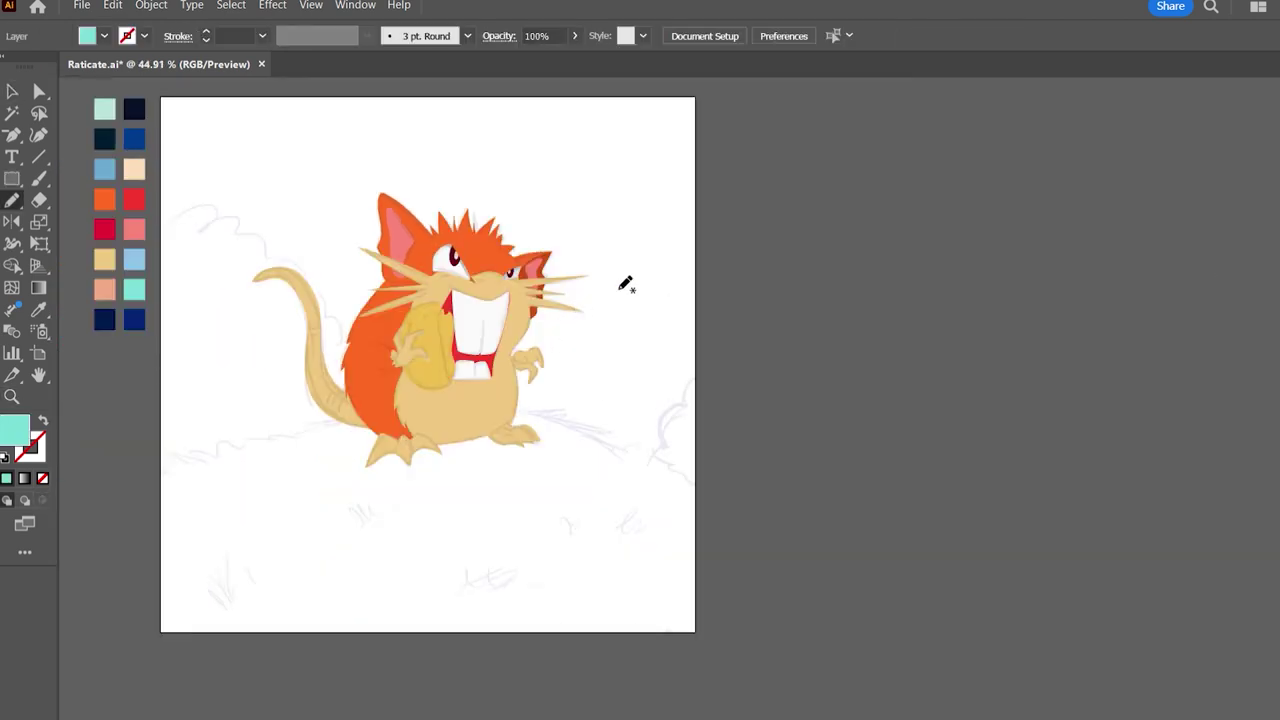
pyautogui.press('m')
pyautogui.moveTo(157, 94); pyautogui.dragTo(704, 634)
# Draw the grass hill across the bottom and fill it dark green.
pyautogui.press('n')
pyautogui.moveTo(138, 508); pyautogui.dragTo(180, 467)
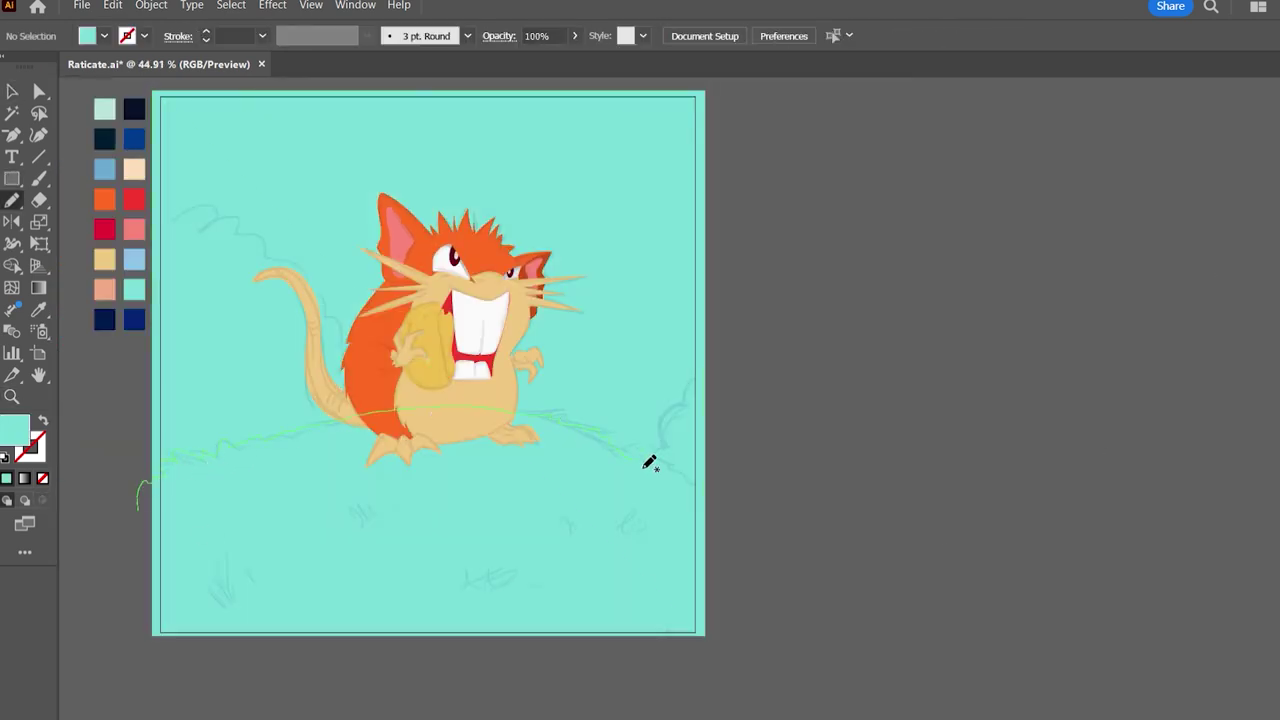
pyautogui.moveTo(650, 463); pyautogui.dragTo(143, 668)
pyautogui.press('i')
pyautogui.click(1143, 463)
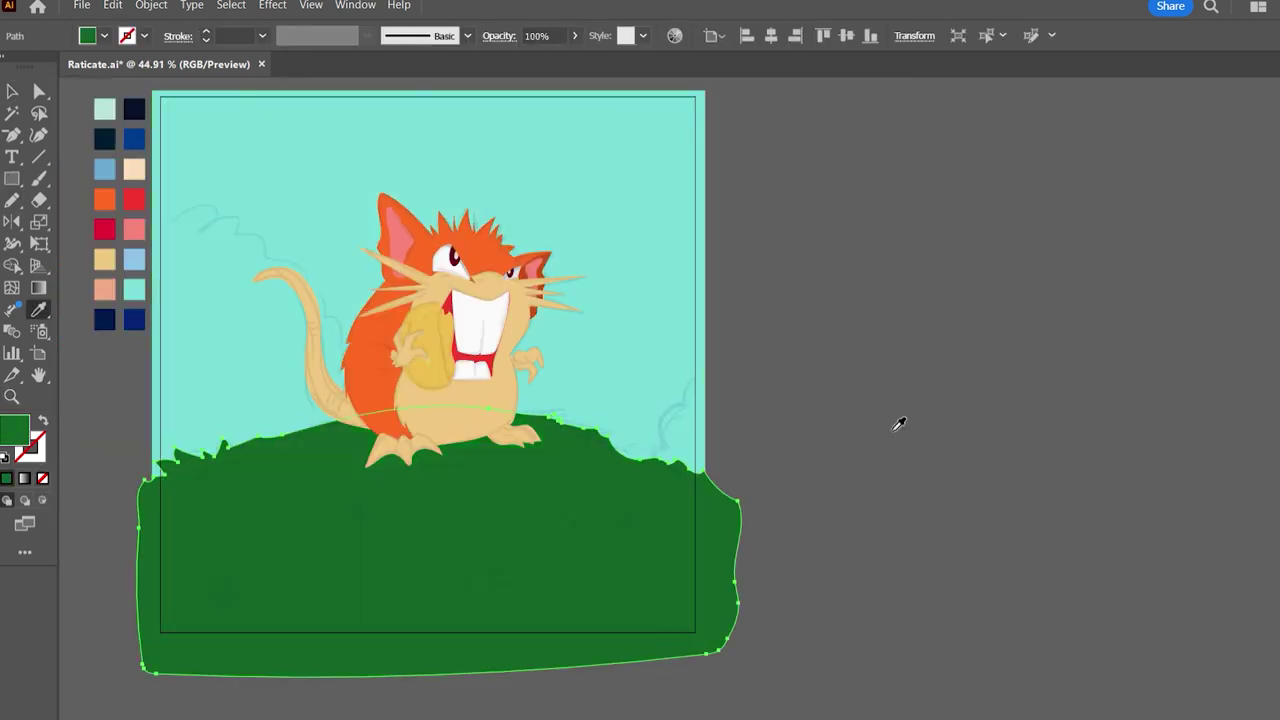
pyautogui.hotkey('ctrl', 'shift', 'a')
# Add bright green bushes behind the tail and at the right edge.
pyautogui.press('n')
pyautogui.moveTo(145, 240); pyautogui.dragTo(198, 230)
pyautogui.moveTo(110, 322); pyautogui.dragTo(145, 212)
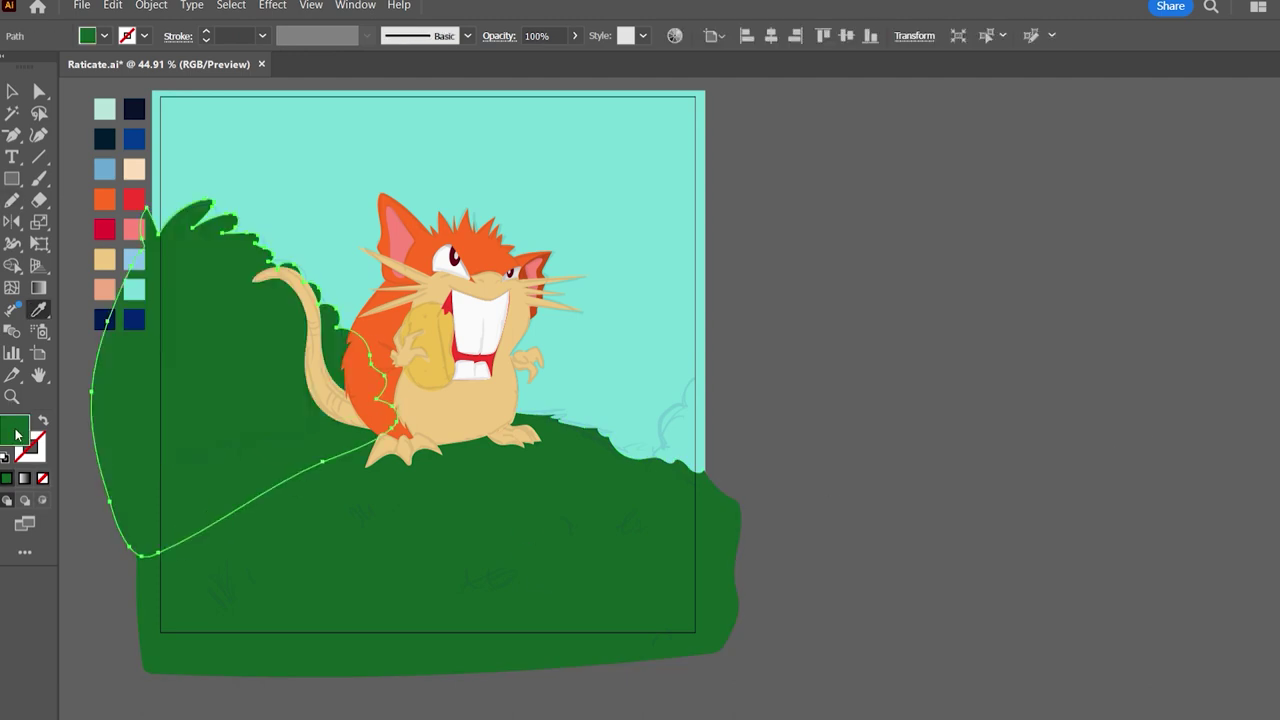
pyautogui.press('i')
pyautogui.click(1208, 463)
pyautogui.press('n')
pyautogui.moveTo(655, 465)
pyautogui.mouseDown()
pyautogui.moveTo(700, 476)
pyautogui.moveTo(627, 432)
pyautogui.mouseUp()
pyautogui.press('i')
pyautogui.click(1194, 463)
# Zoom in to check the grass hill, then draw a white cloud in the sky.
pyautogui.hotkey('ctrl', 'shift', 'a')
pyautogui.press('z')
pyautogui.keyDown('ctrl'); pyautogui.click(563, 351); pyautogui.keyUp('ctrl')
pyautogui.keyDown('alt'); pyautogui.click(563, 351); pyautogui.keyUp('alt')
pyautogui.click(636, 483)
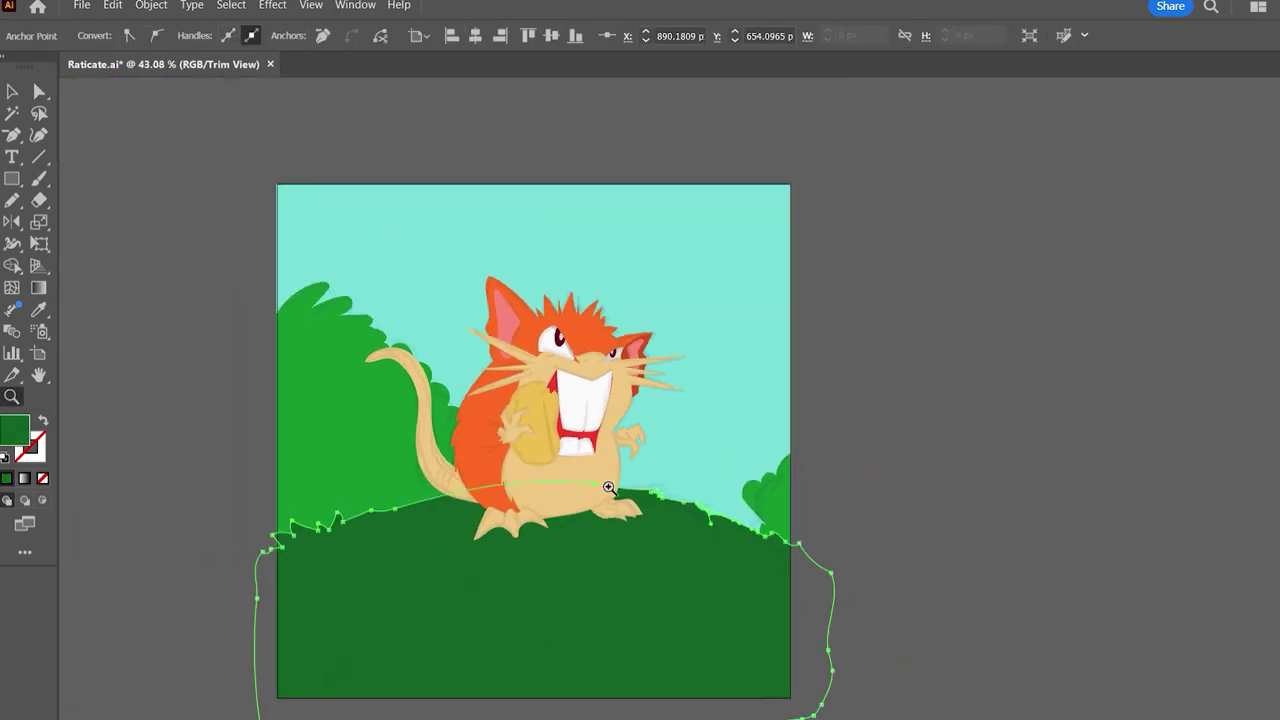
pyautogui.hotkey('ctrl', 'shift', 'a')
pyautogui.press('n')
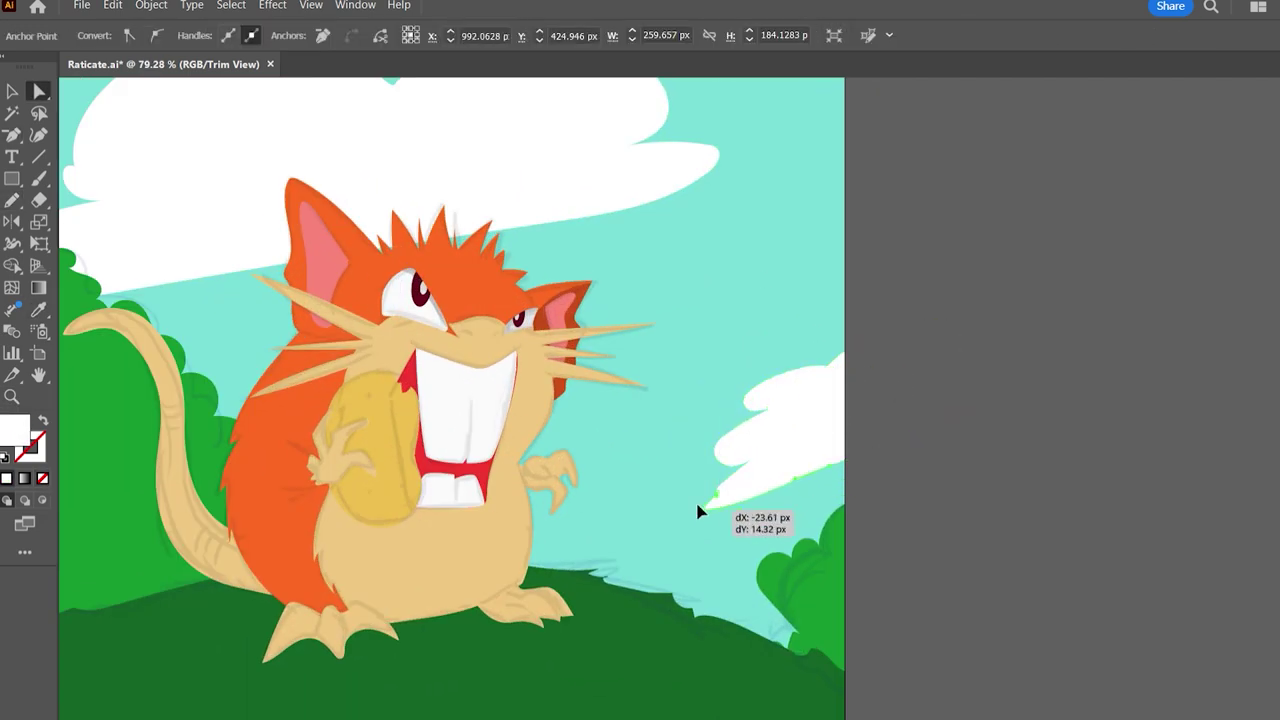
pyautogui.press('z')
pyautogui.moveTo(714, 514); pyautogui.dragTo(572, 510)
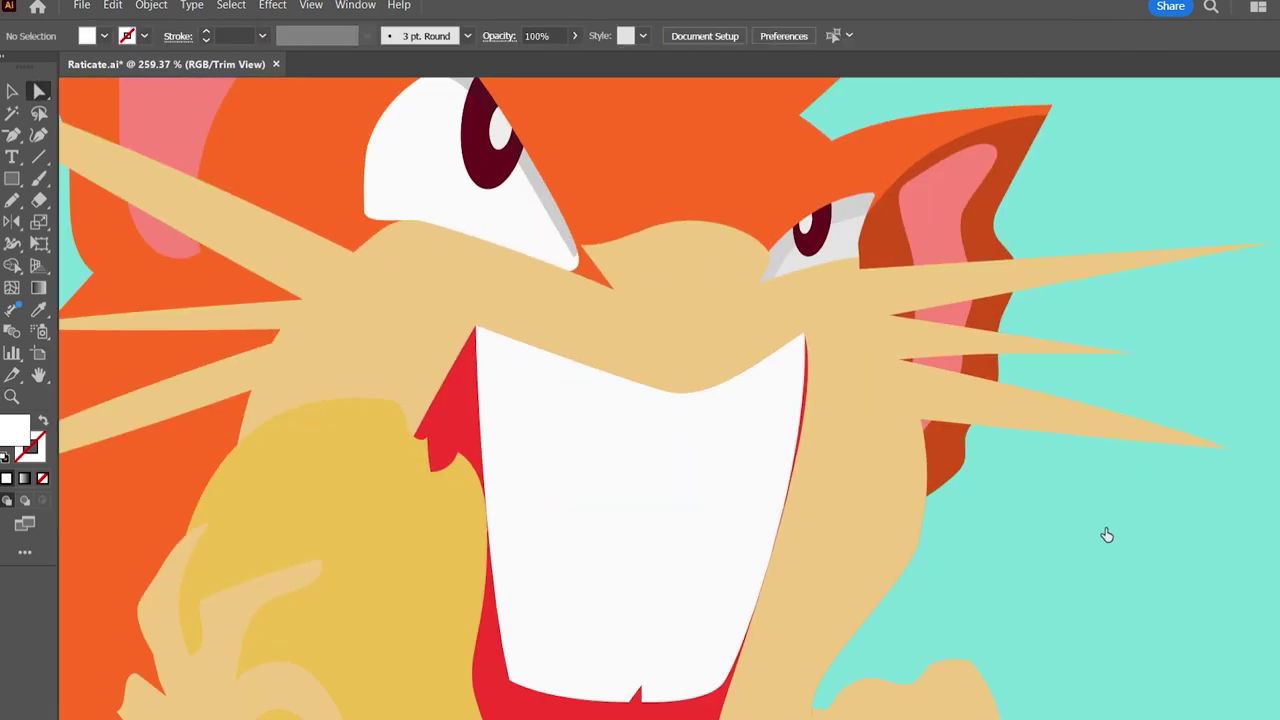
# Trace a shading strip along the lower edge of the right whiskers with the Pen tool.
pyautogui.click(871, 337)
pyautogui.moveTo(871, 337); pyautogui.dragTo(728, 357)
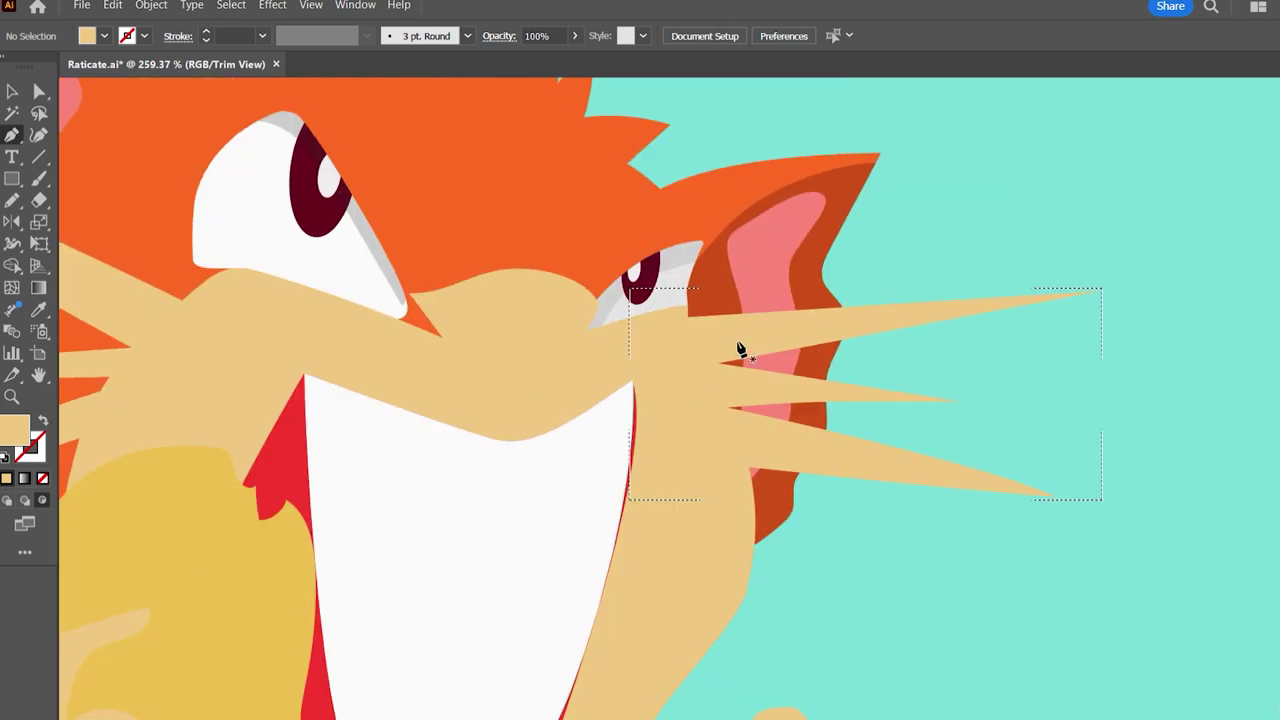
pyautogui.press('p')
pyautogui.click(655, 372)
pyautogui.click(646, 417)
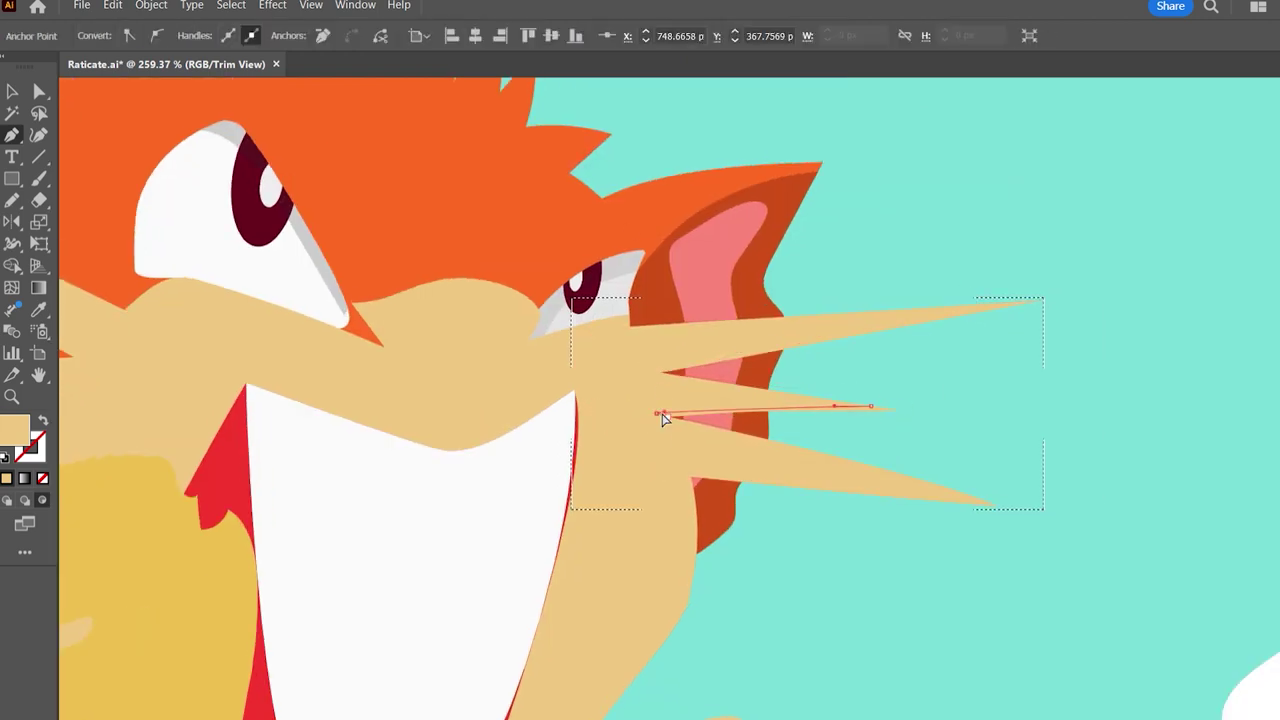
# Select the right-side whisker shading and fill it with the salmon swatch.
pyautogui.keyDown('ctrl'); pyautogui.click(1030, 537); pyautogui.keyUp('ctrl')
pyautogui.click(990, 505)
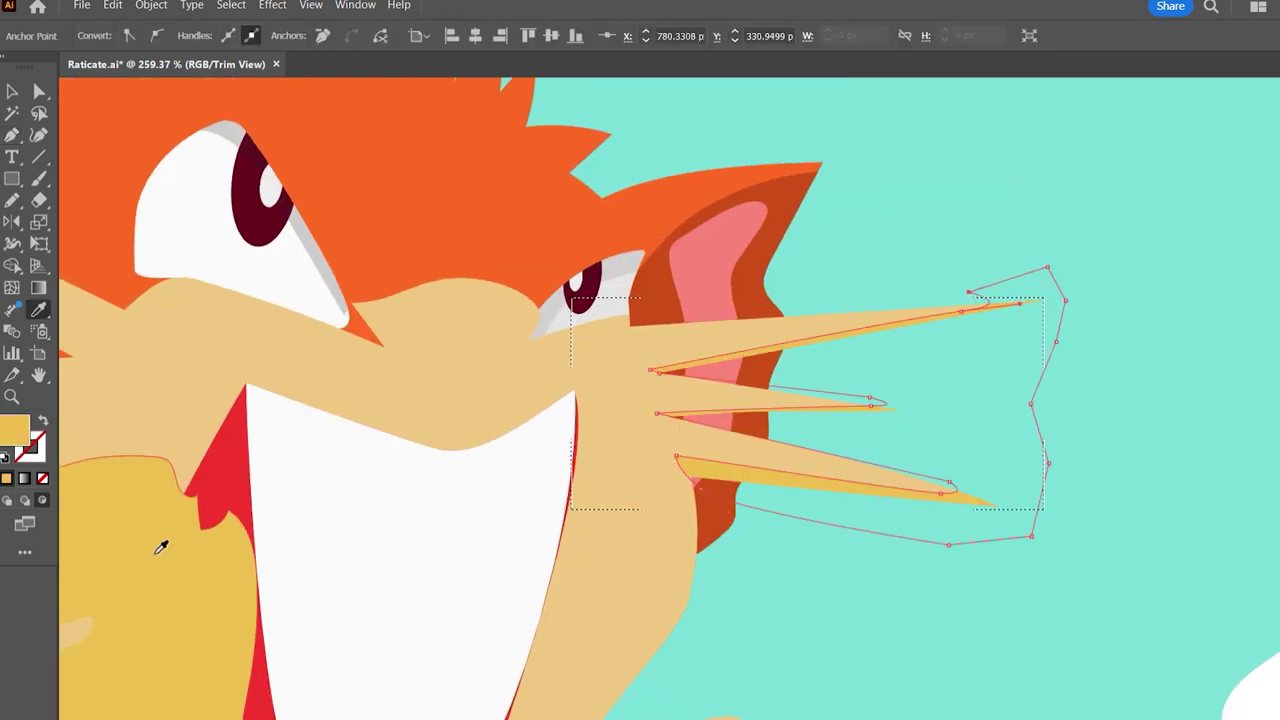
pyautogui.scroll(-3, 1166, 414)
pyautogui.scroll(-3, 366, 549)
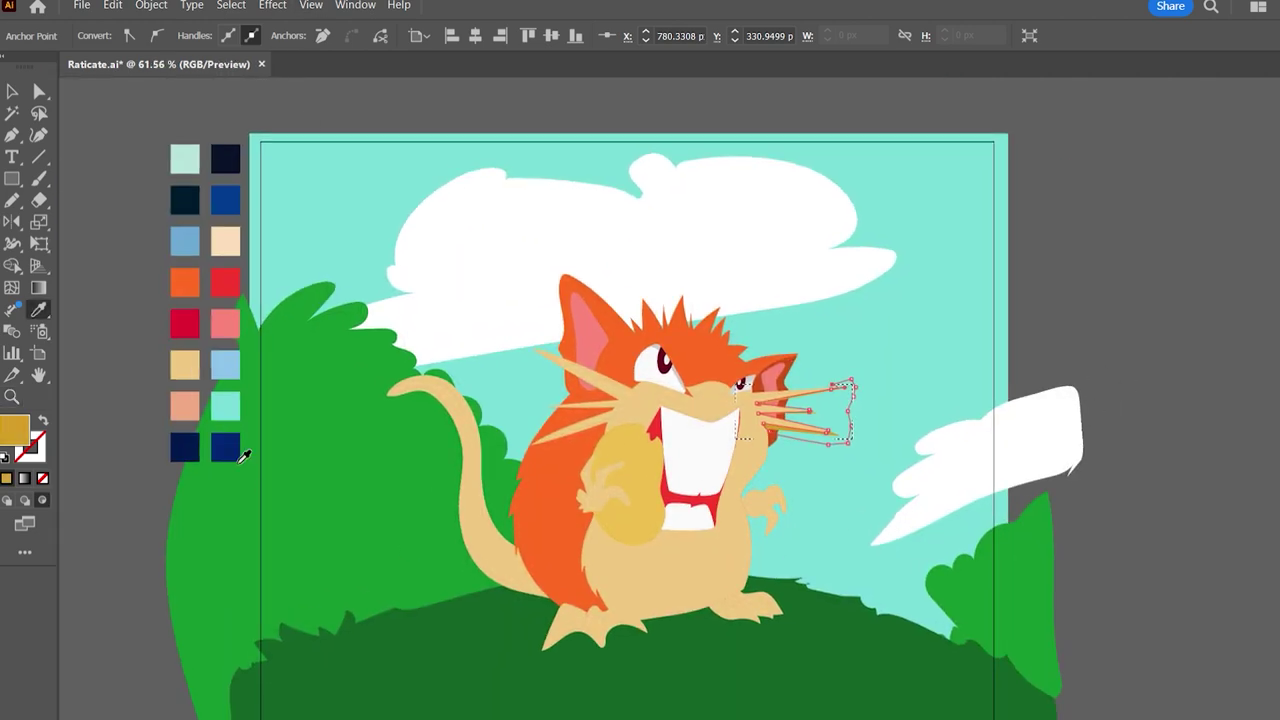
pyautogui.scroll(3, 532, 458)
pyautogui.scroll(-2, 532, 458)
pyautogui.press('i')
pyautogui.click(777, 449)
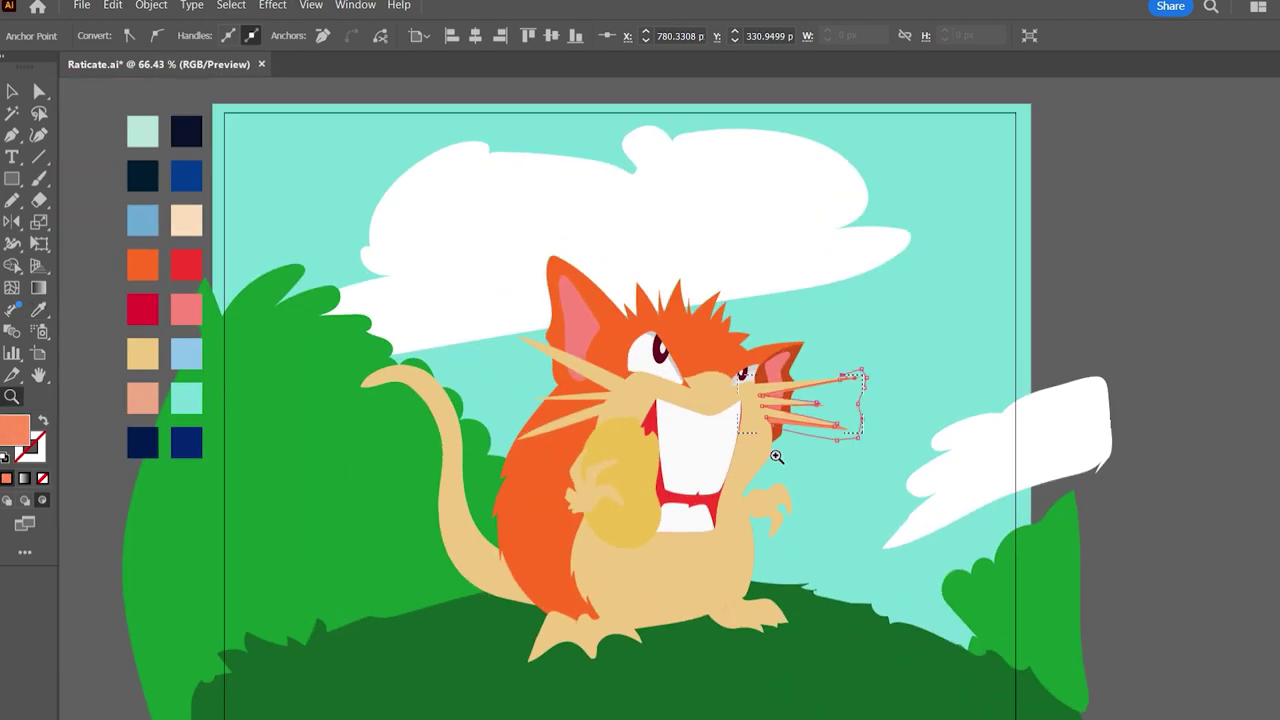
pyautogui.scroll(3, 777, 449)
# Pencil-draw a new closed shape over the rat's belly.
pyautogui.press('n')
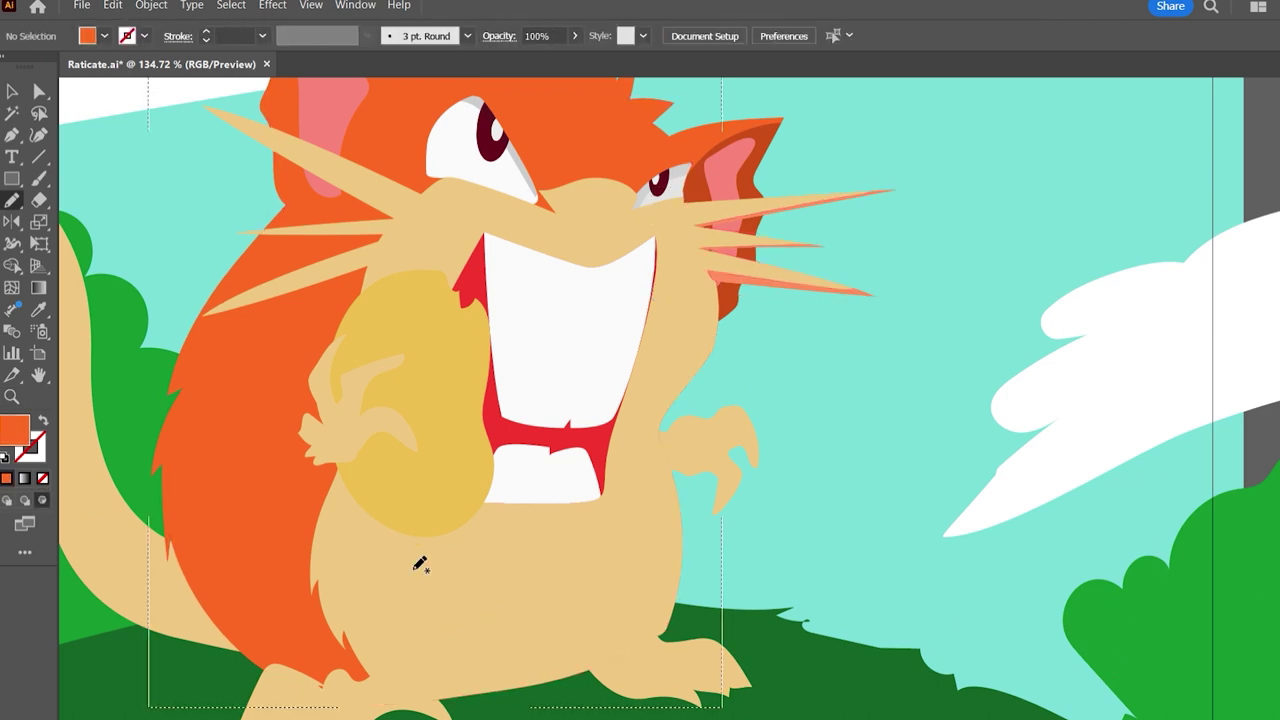
pyautogui.keyDown('ctrl'); pyautogui.click(420, 563); pyautogui.keyUp('ctrl')
pyautogui.keyDown('ctrl'); pyautogui.click(400, 620); pyautogui.keyUp('ctrl')
pyautogui.scroll(-1, 400, 620)
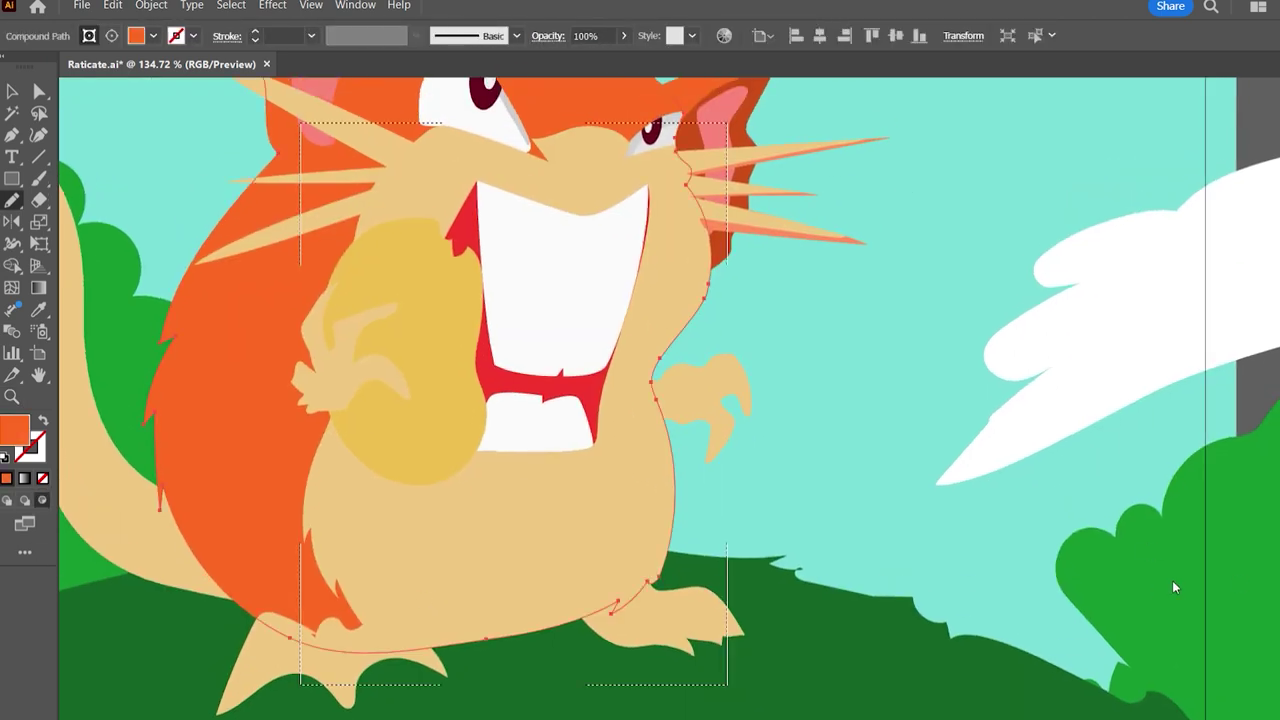
pyautogui.hotkey('ctrl', 'shift', 'a')
pyautogui.scroll(-1, 180, 550)
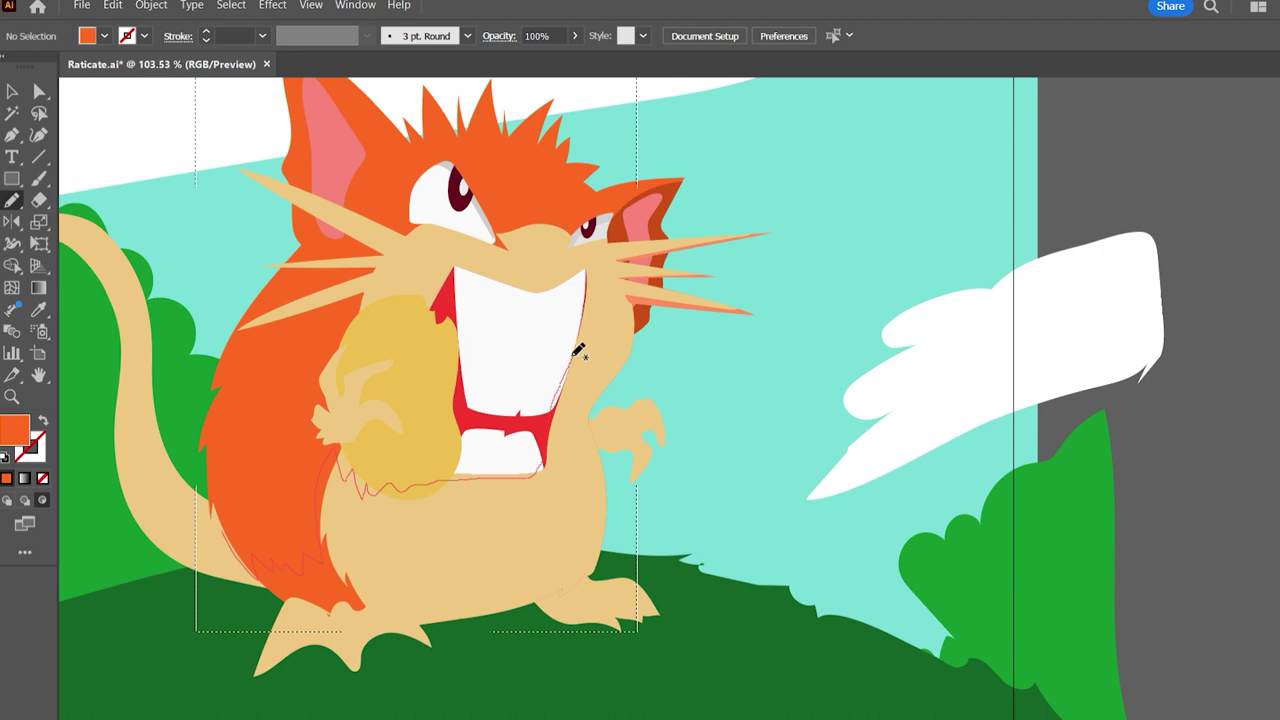
pyautogui.moveTo(626, 466); pyautogui.dragTo(222, 535)
# Give the belly shape a tan fill sampled with the Eyedropper.
pyautogui.press('i')
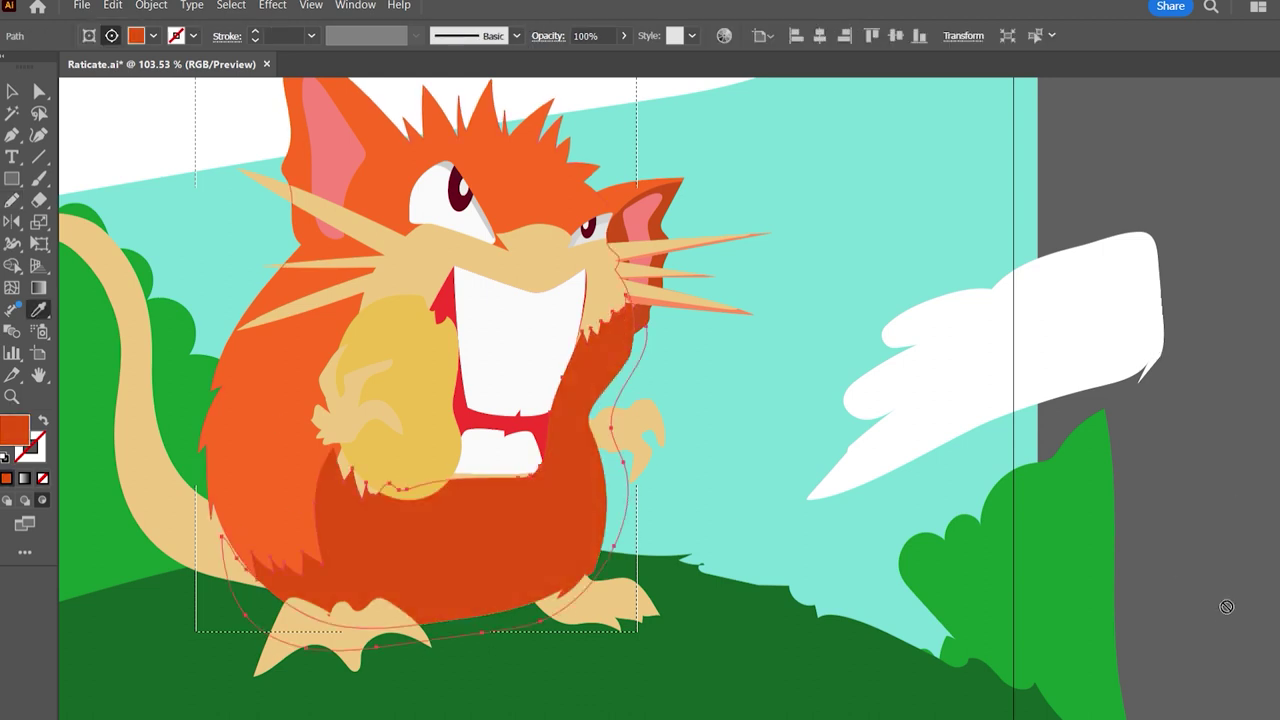
pyautogui.hotkey('ctrl', '[')
pyautogui.click(89, 496)
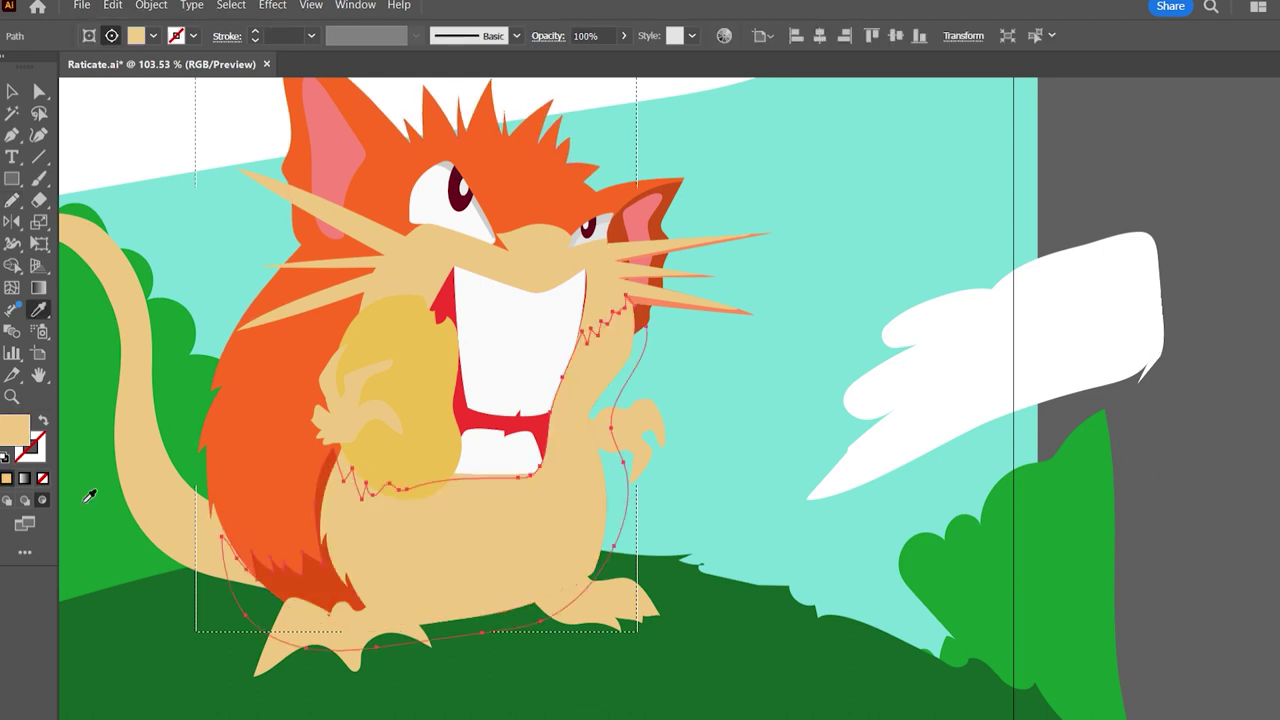
pyautogui.scroll(1, 1129, 372)
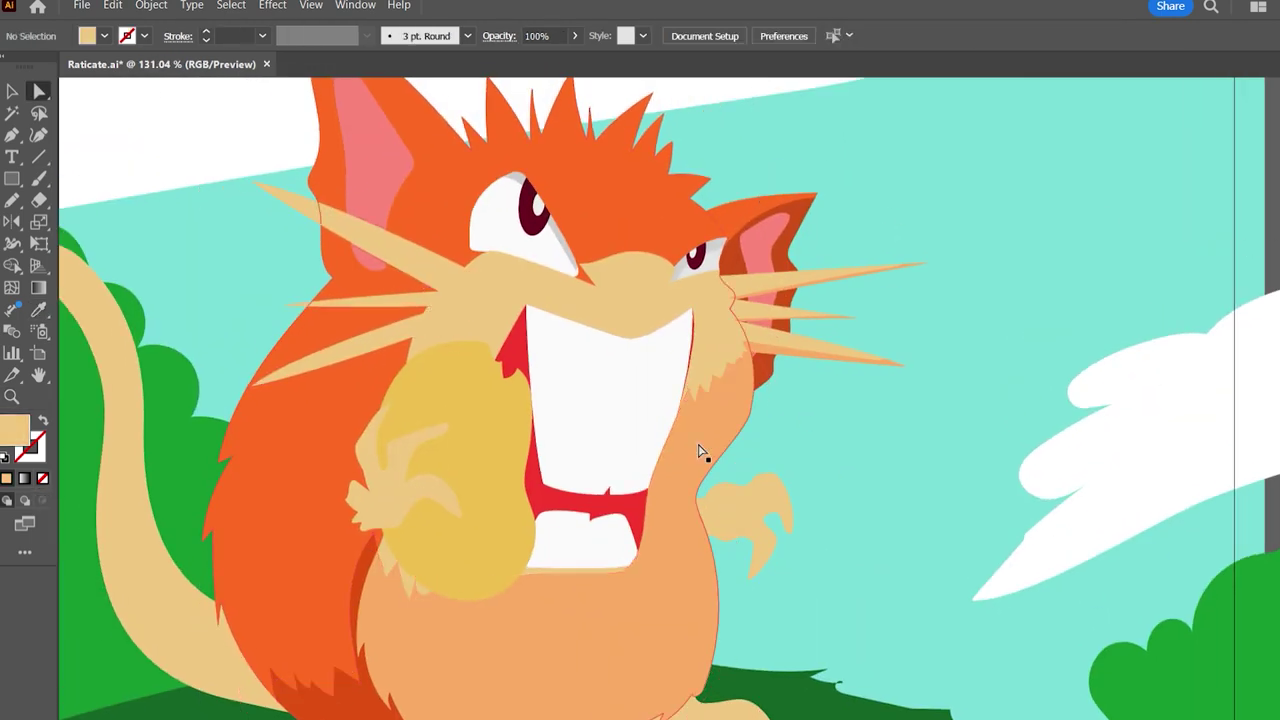
pyautogui.click(700, 452)
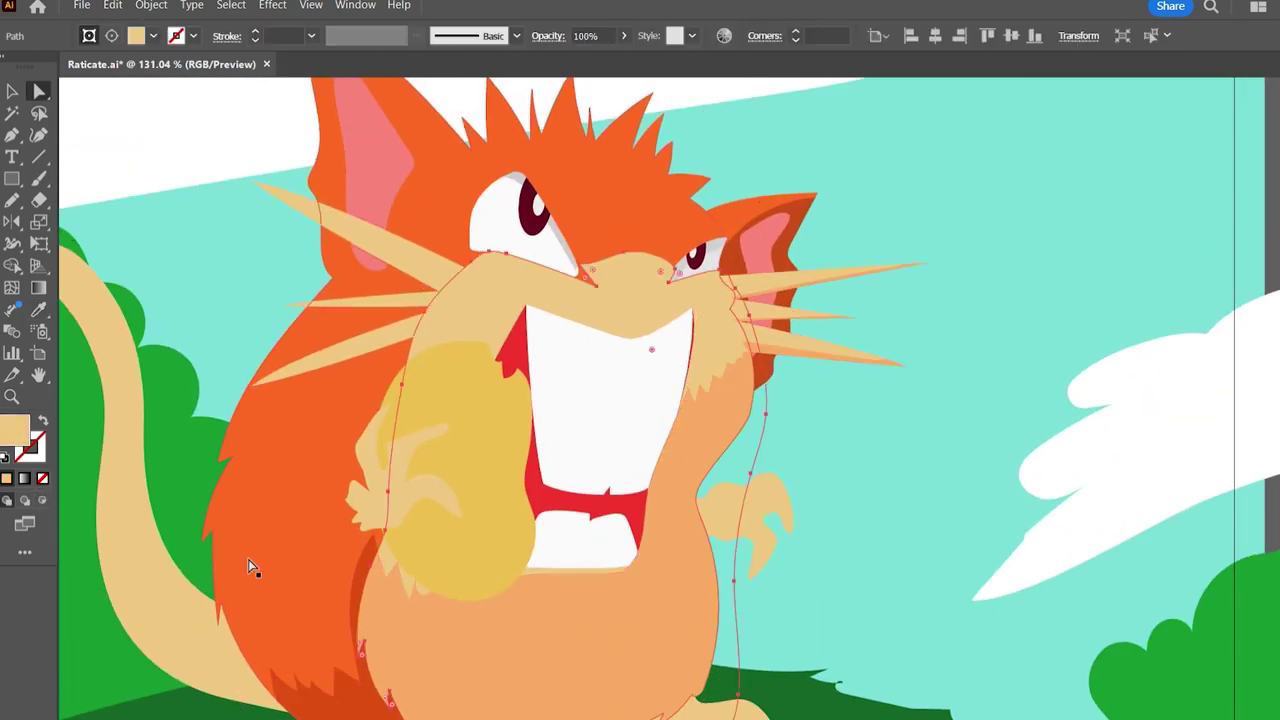
# Try sampled and peach fills on the shape around the mouth.
pyautogui.press('n')
pyautogui.click(491, 400)
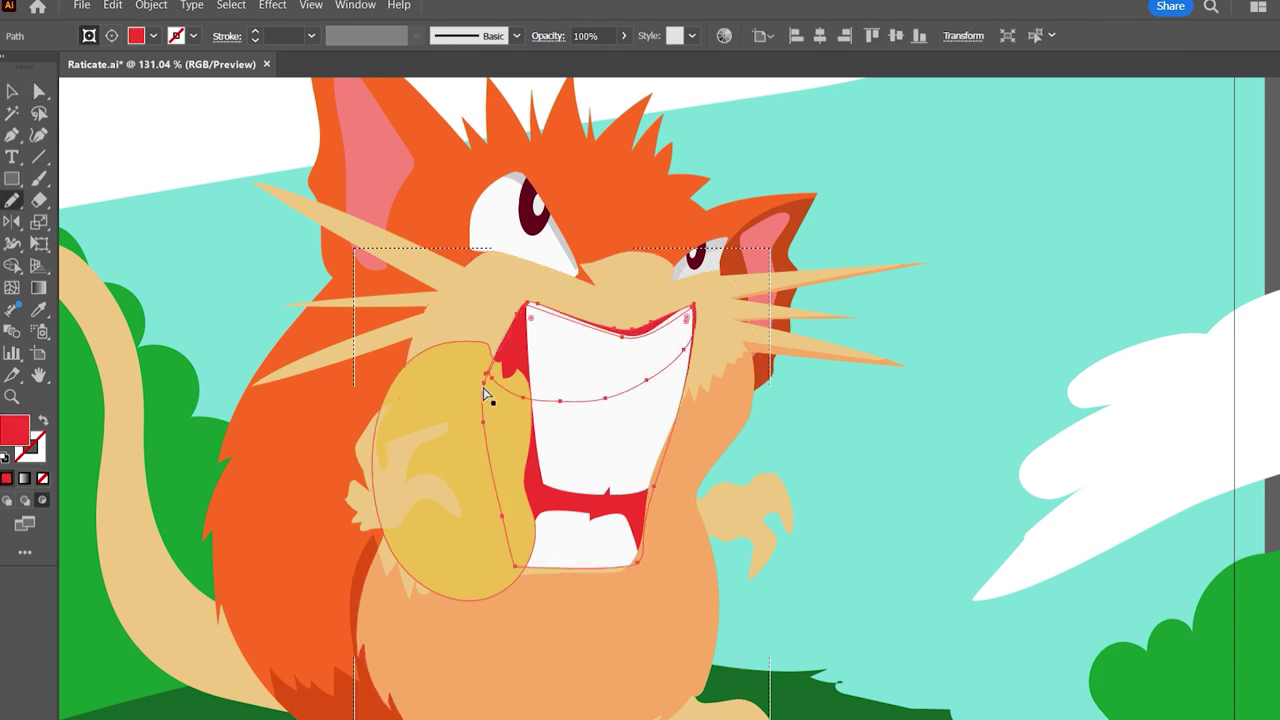
pyautogui.press('i')
pyautogui.click(280, 450)
pyautogui.hotkey('ctrl', 'z')
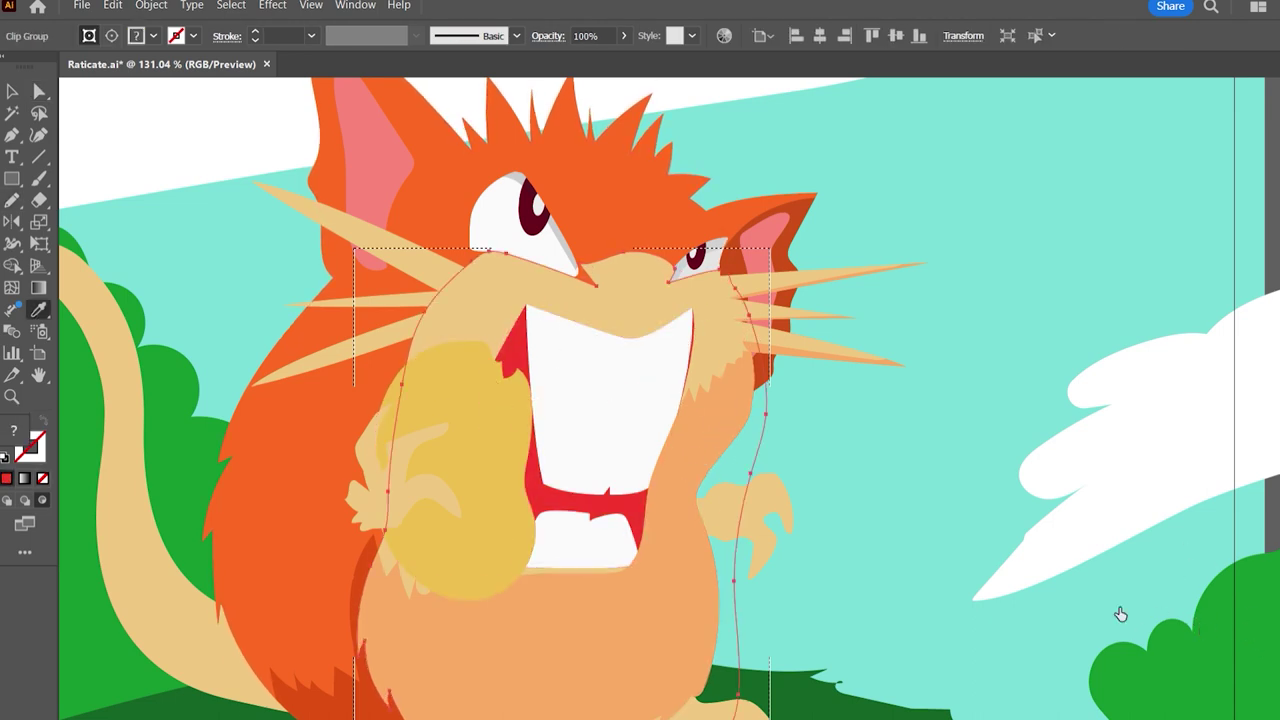
pyautogui.keyDown('ctrl'); pyautogui.click(463, 272); pyautogui.keyUp('ctrl')
pyautogui.keyDown('ctrl'); pyautogui.click(489, 385); pyautogui.keyUp('ctrl')
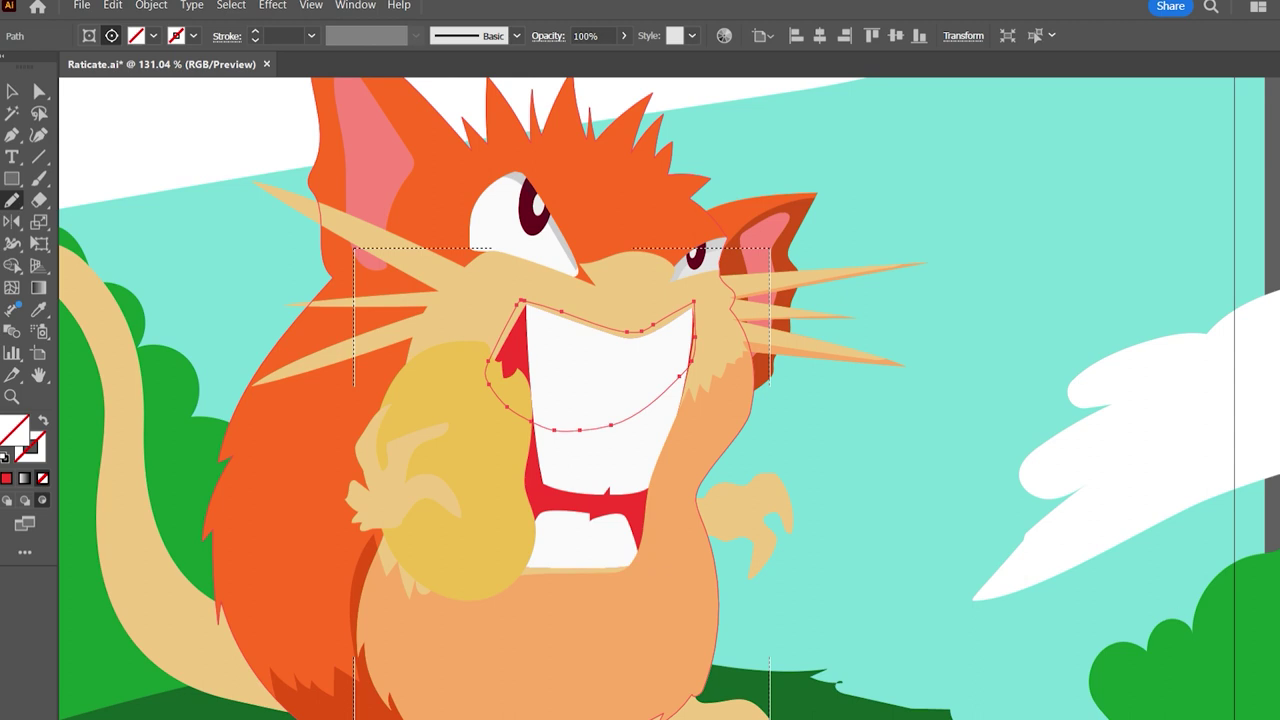
pyautogui.hotkey('ctrl', 'shift', 'z')
# Zoom in on the mouth, undo the trial fill, and pull the peach shape's edge to fit the grin.
pyautogui.scroll(4, 603, 373)
pyautogui.click(1245, 586)
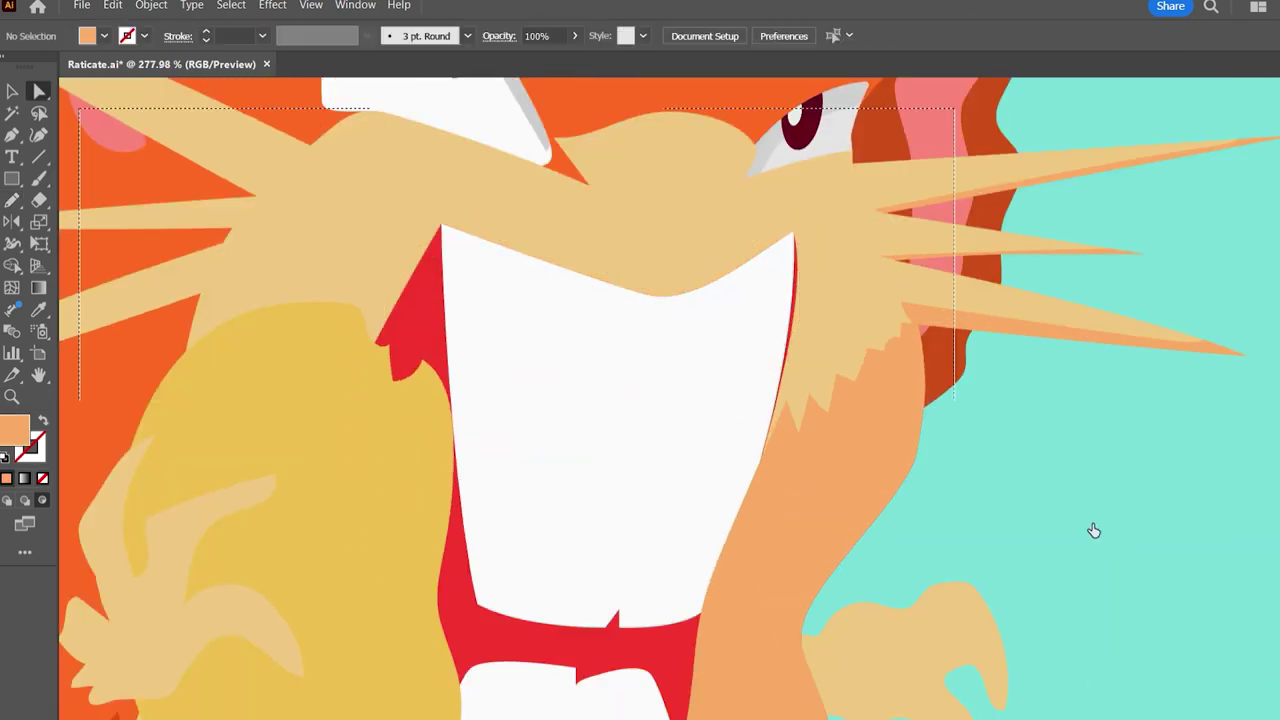
pyautogui.hotkey('ctrl', 'z')
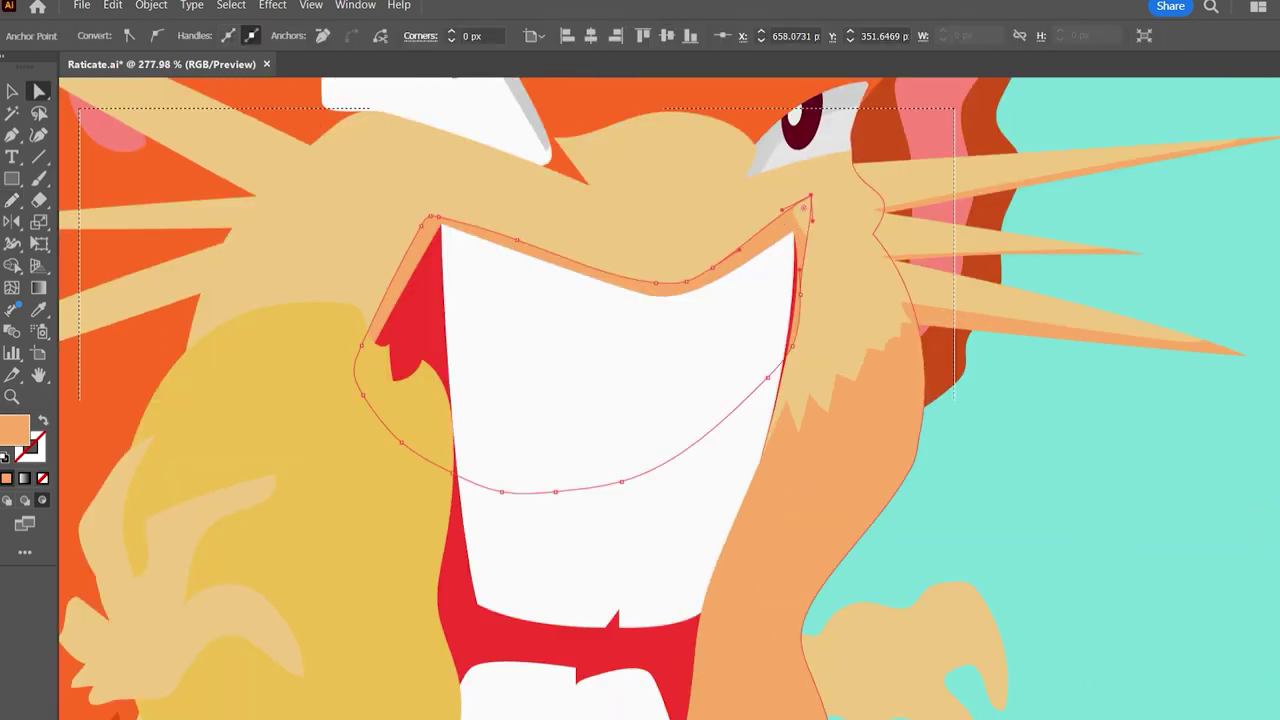
pyautogui.keyDown('ctrl'); pyautogui.click(823, 208); pyautogui.keyUp('ctrl')
pyautogui.click(793, 218)
pyautogui.keyDown('ctrl'); pyautogui.click(829, 200); pyautogui.keyUp('ctrl')
pyautogui.moveTo(771, 475); pyautogui.dragTo(771, 457)
pyautogui.scroll(-3, 766, 385)
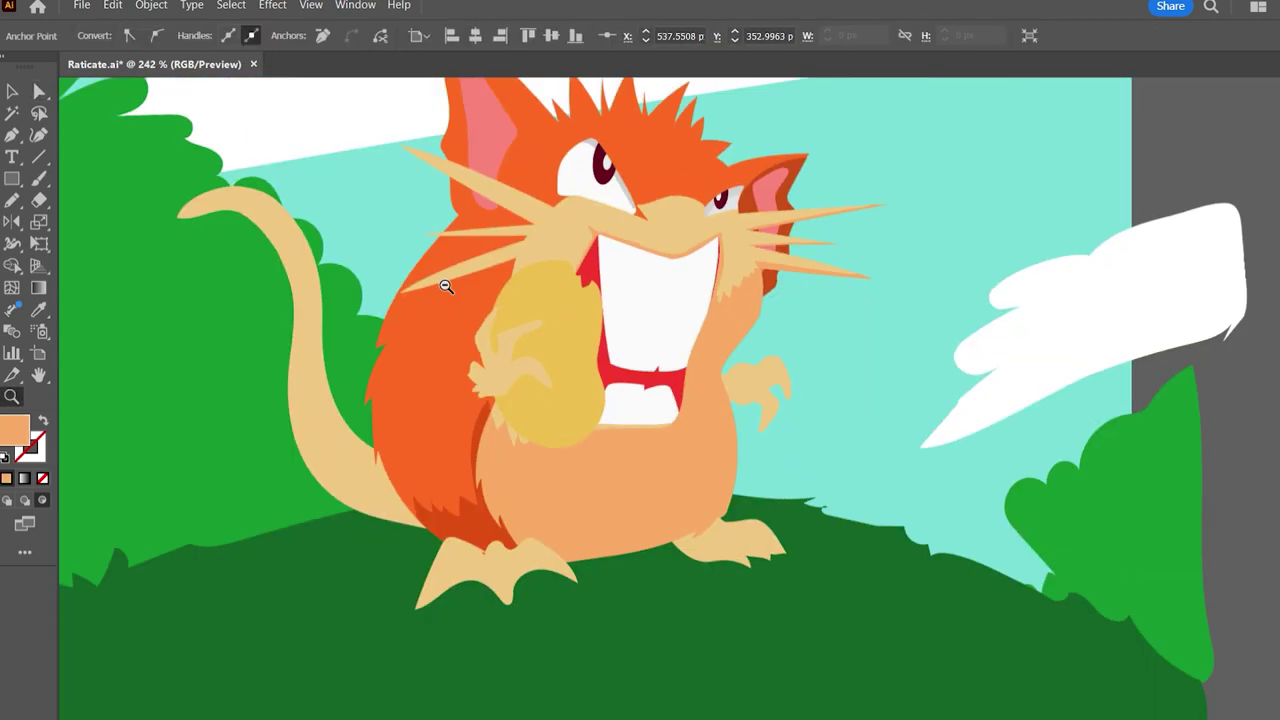
# Draw two dark orange fur strokes down the left arm beside the potato paw.
pyautogui.press('z')
pyautogui.moveTo(760, 500); pyautogui.dragTo(663, 506)
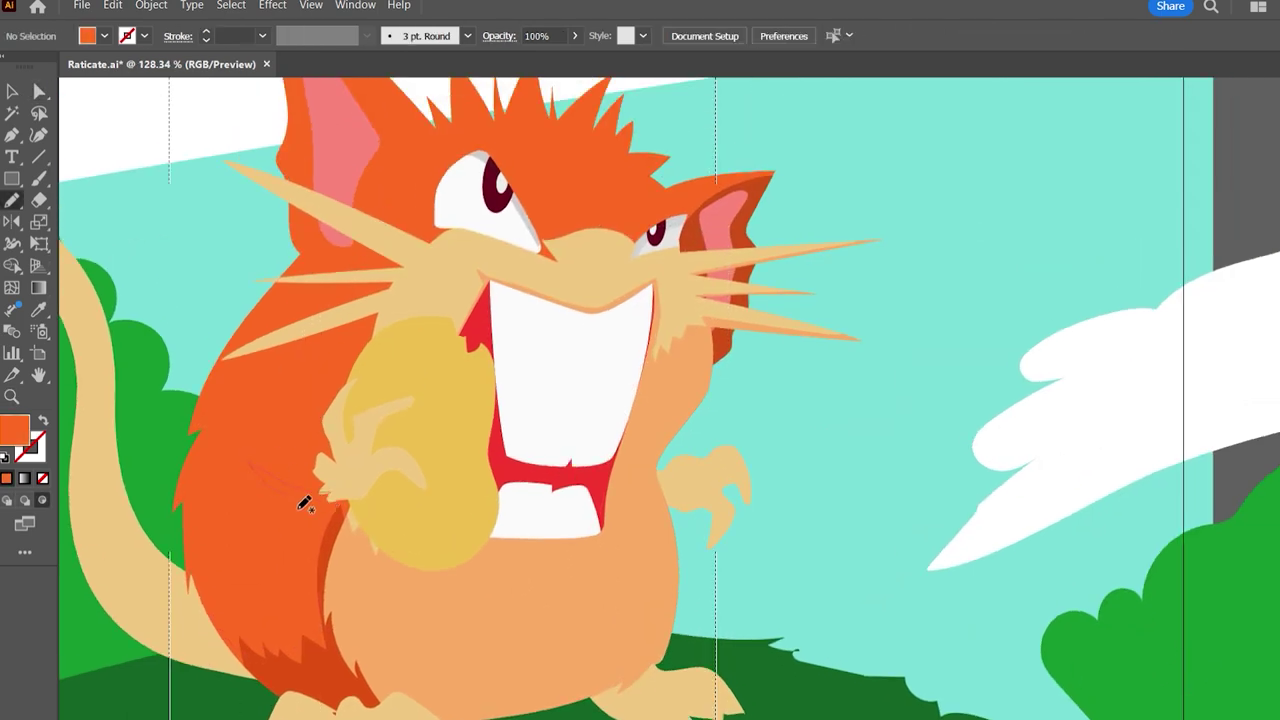
pyautogui.moveTo(259, 487); pyautogui.dragTo(350, 494)
pyautogui.moveTo(292, 416); pyautogui.dragTo(350, 492)
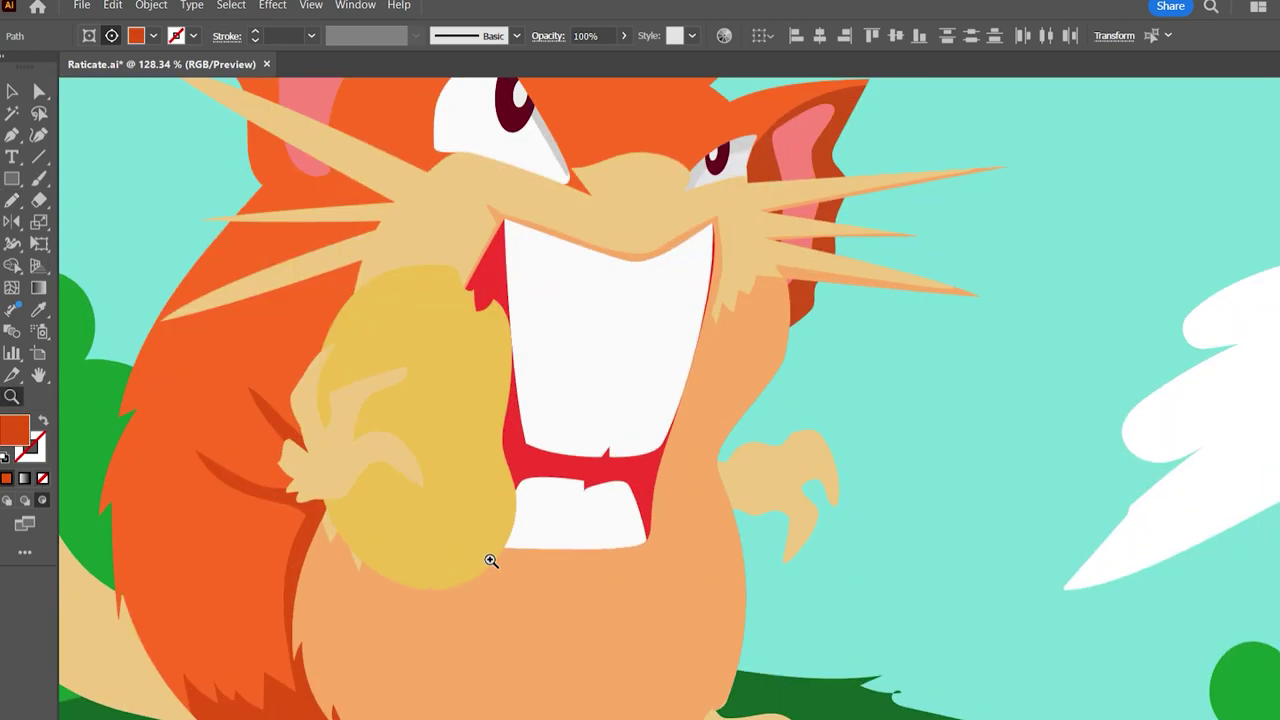
pyautogui.moveTo(491, 557); pyautogui.dragTo(423, 557)
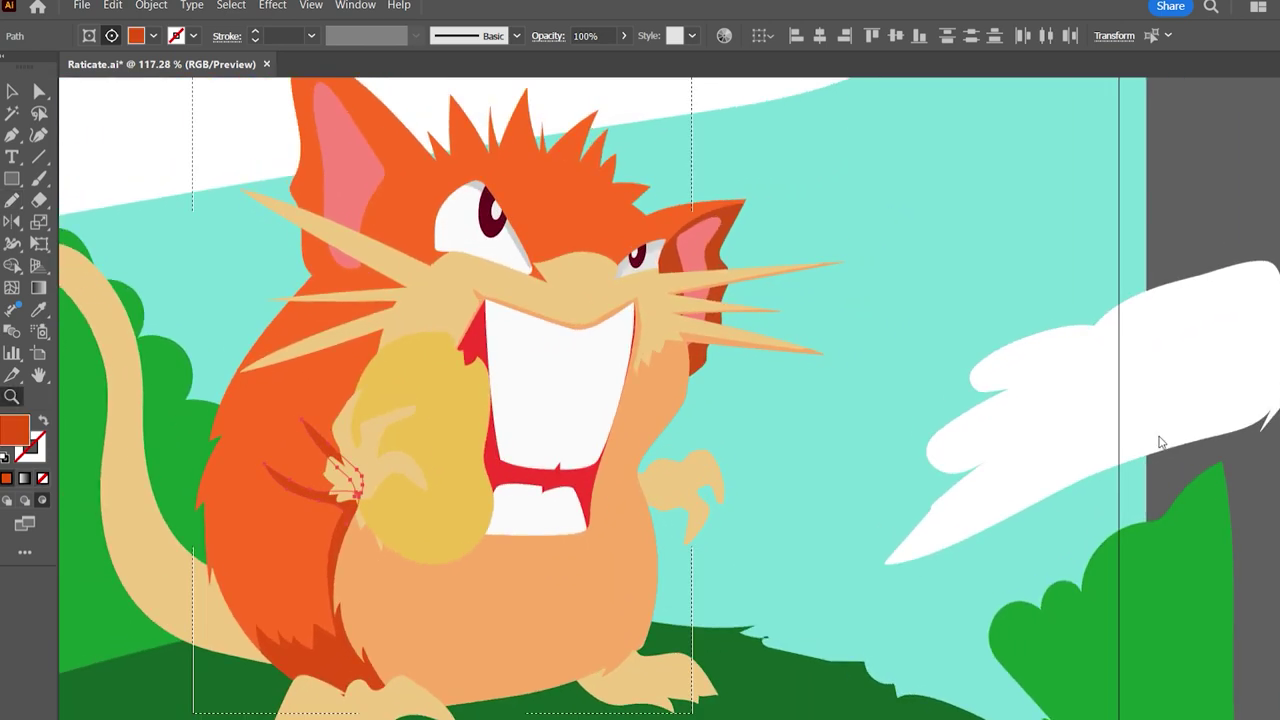
# Sketch a shading shape around the left whiskers and set Draw Inside.
pyautogui.keyDown('ctrl'); pyautogui.click(340, 240); pyautogui.keyUp('ctrl')
pyautogui.hotkey('ctrl', 'shift', 'a')
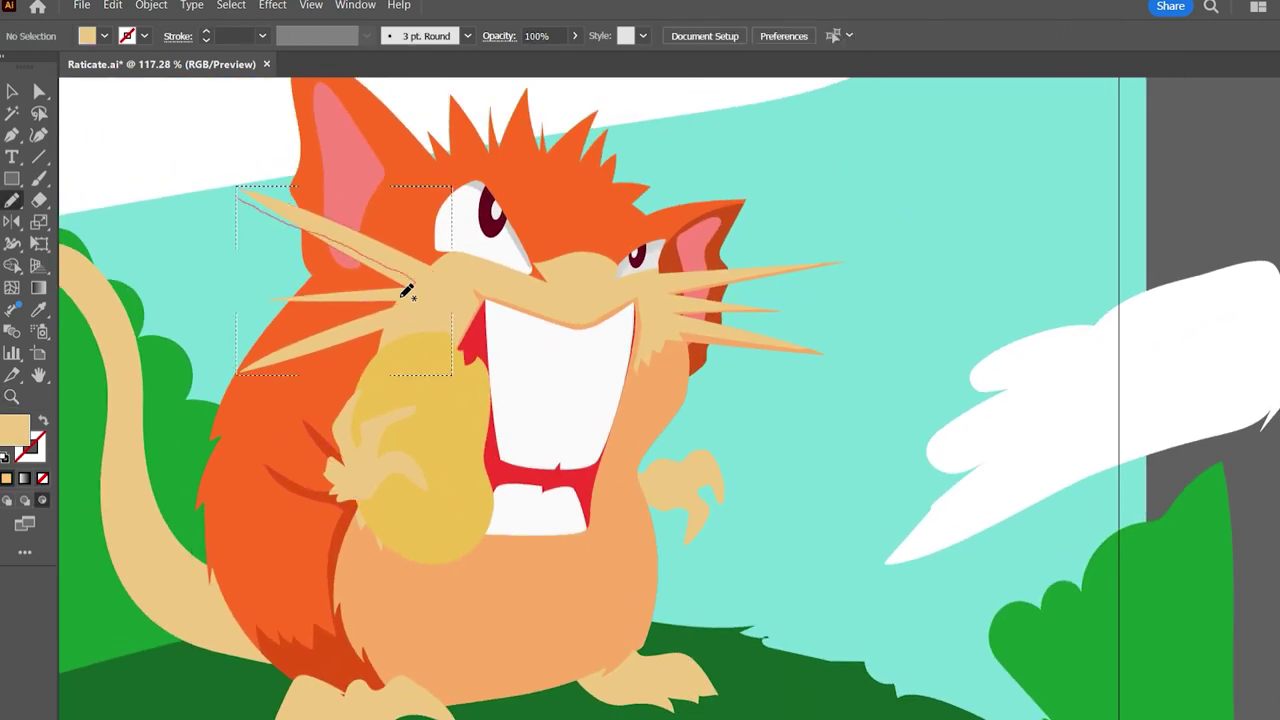
pyautogui.moveTo(228, 203); pyautogui.dragTo(242, 201)
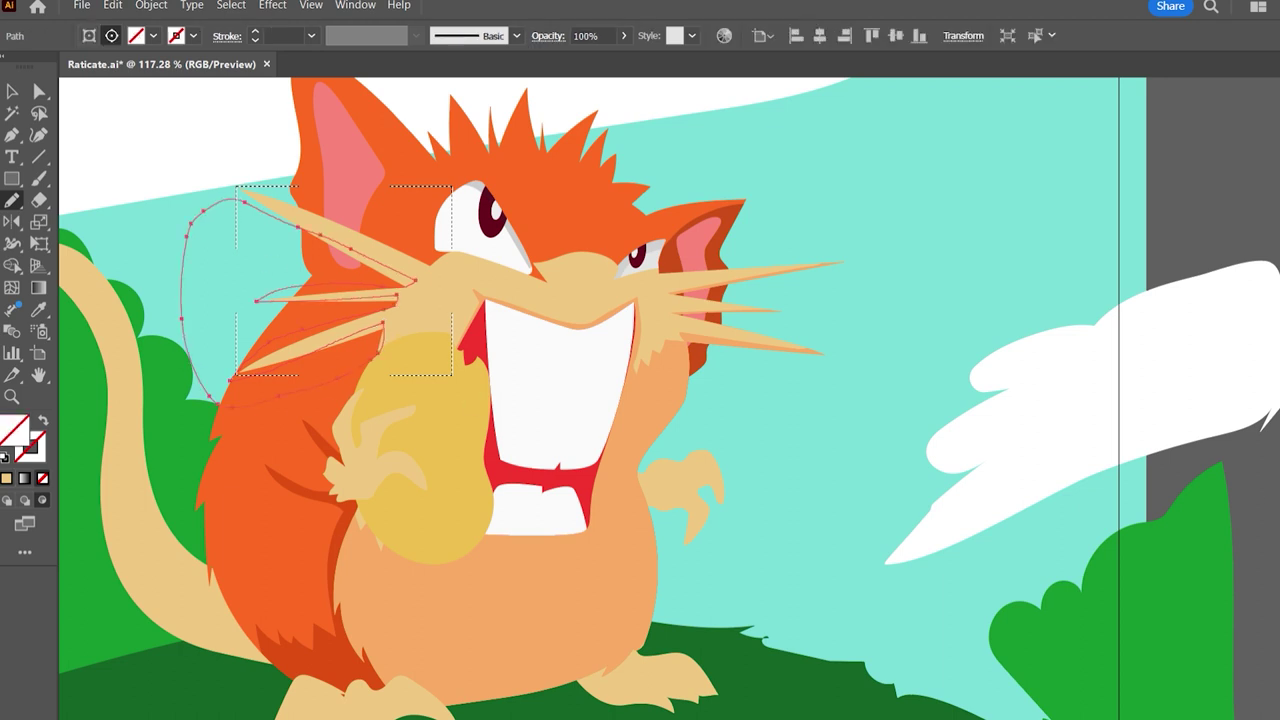
pyautogui.scroll(2, 451, 414)
pyautogui.scroll(-3, 514, 448)
pyautogui.hotkey('ctrl', 'shift', 'a')
pyautogui.click(40, 503)
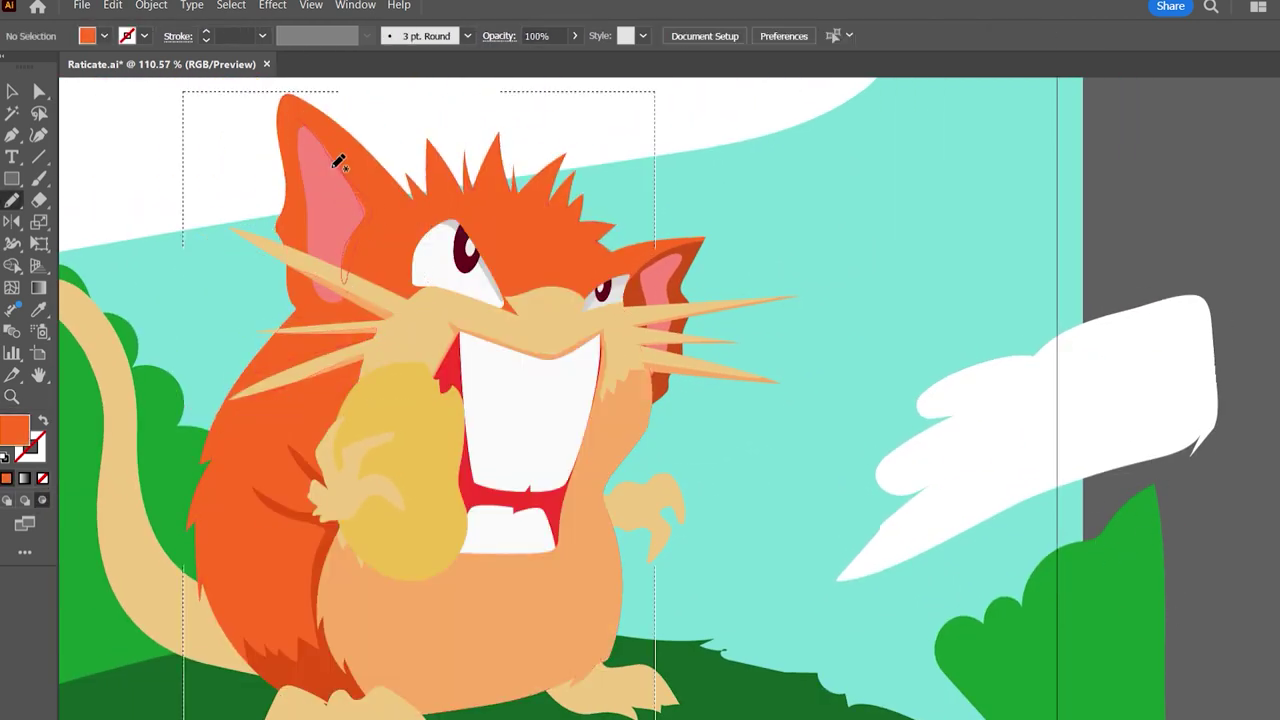
# Draw dark orange shading inside the left ear and pull one point into a spike.
pyautogui.moveTo(338, 162); pyautogui.dragTo(336, 160)
pyautogui.press('a')
pyautogui.scroll(3, 327, 108)
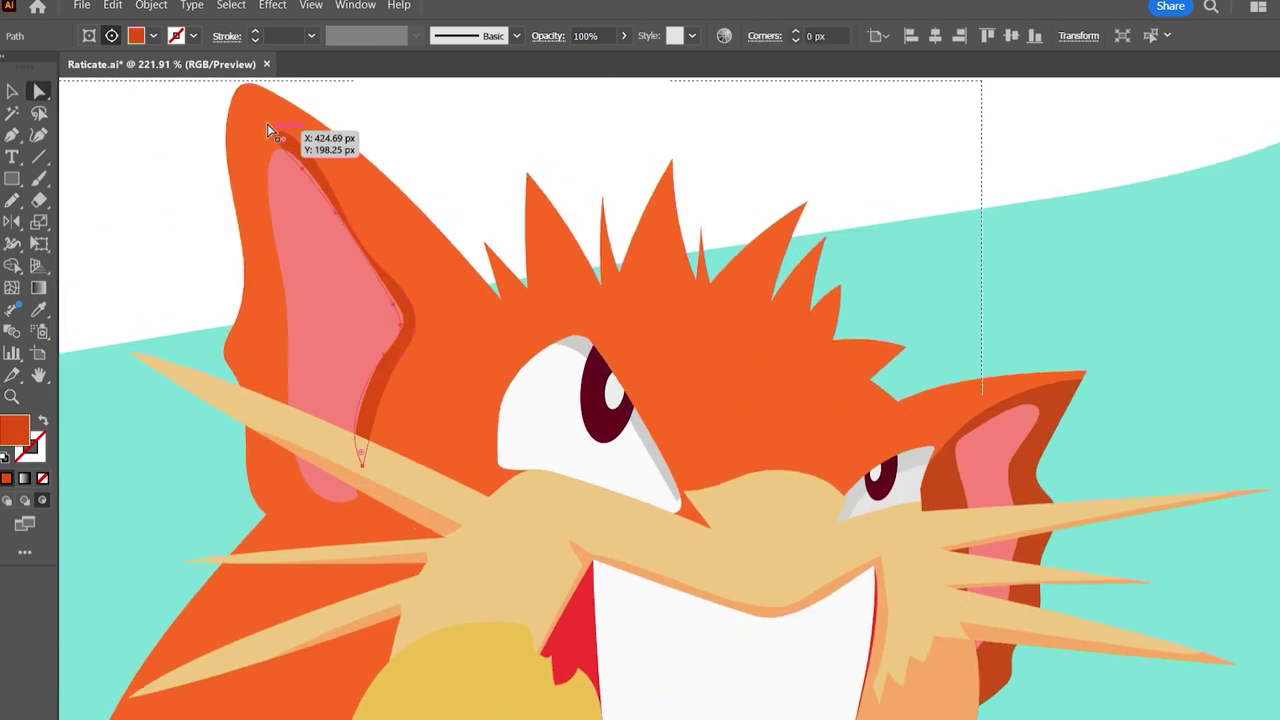
pyautogui.moveTo(404, 322); pyautogui.dragTo(470, 310)
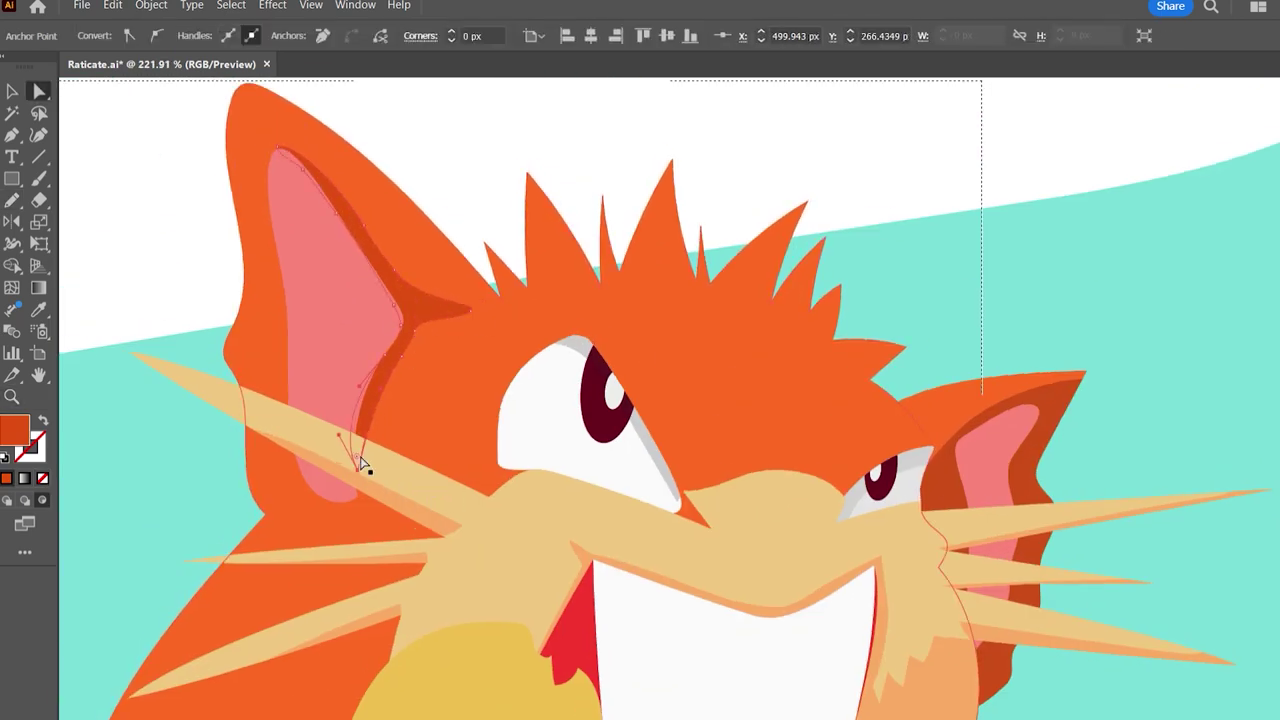
pyautogui.scroll(-5, 362, 465)
# Pencil-draw a dark orange line along the nose.
pyautogui.press('n')
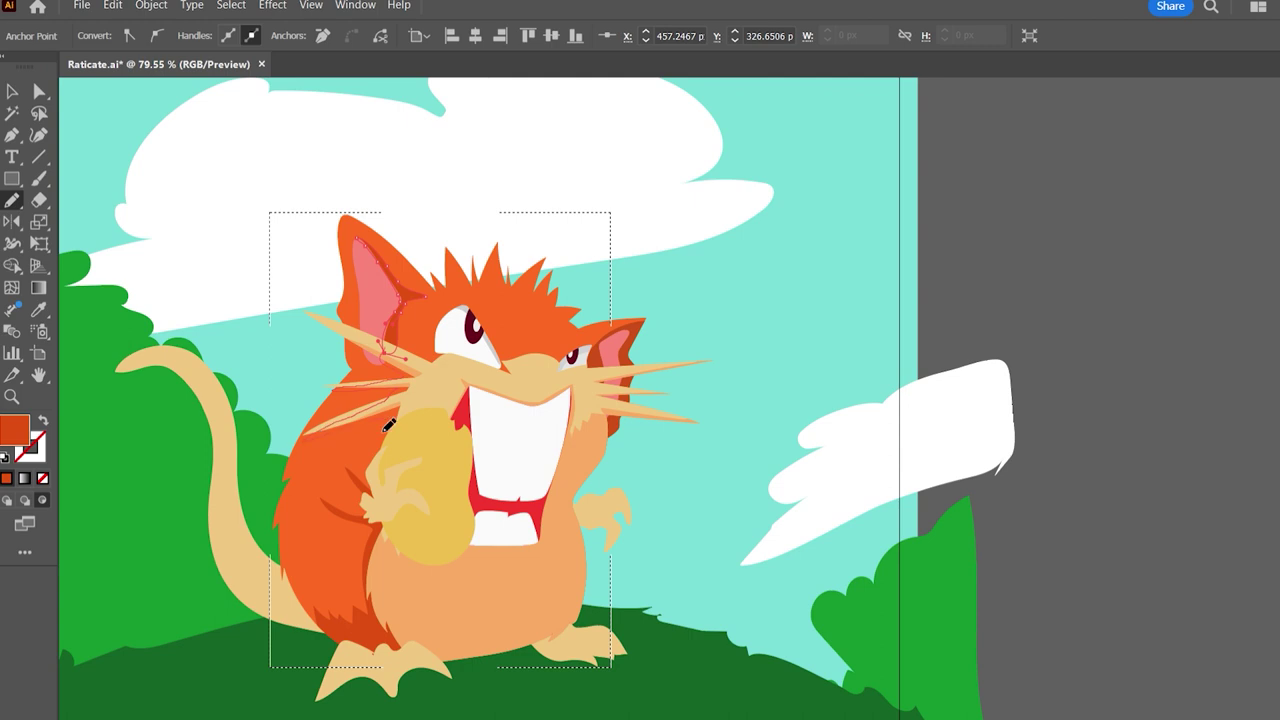
pyautogui.scroll(5, 557, 443)
pyautogui.scroll(-3, 553, 345)
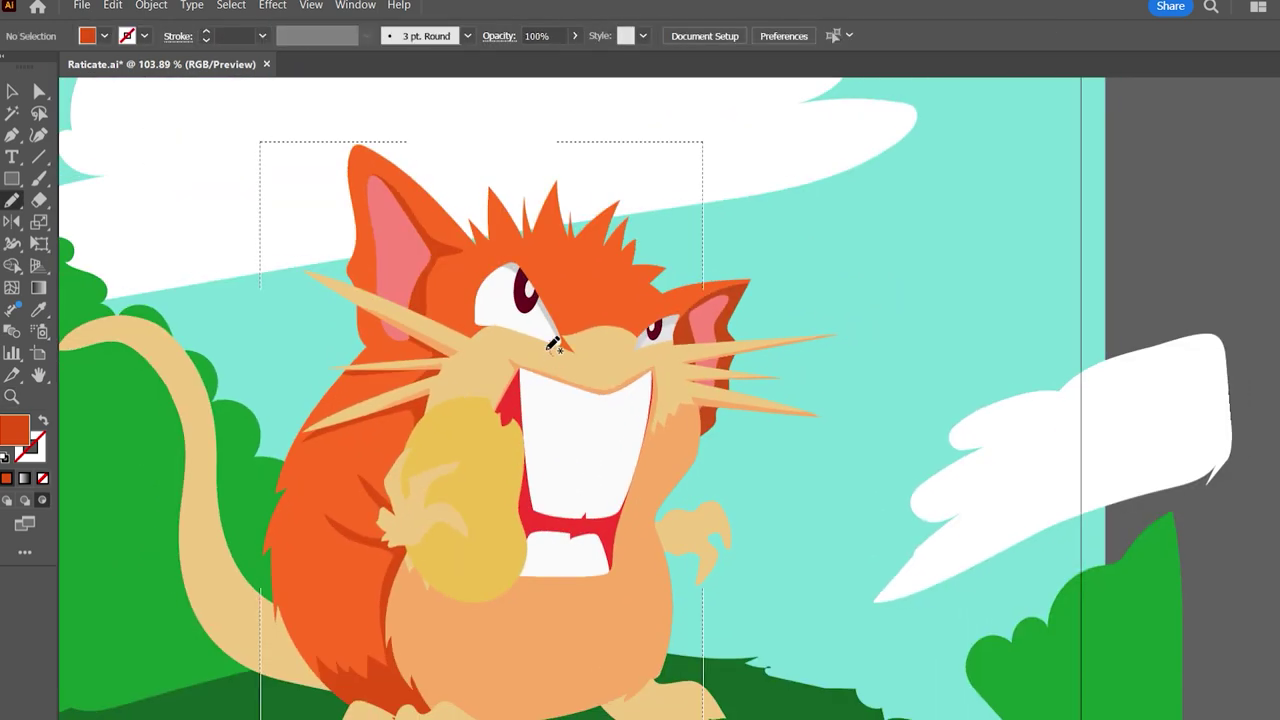
pyautogui.moveTo(553, 345); pyautogui.dragTo(640, 334)
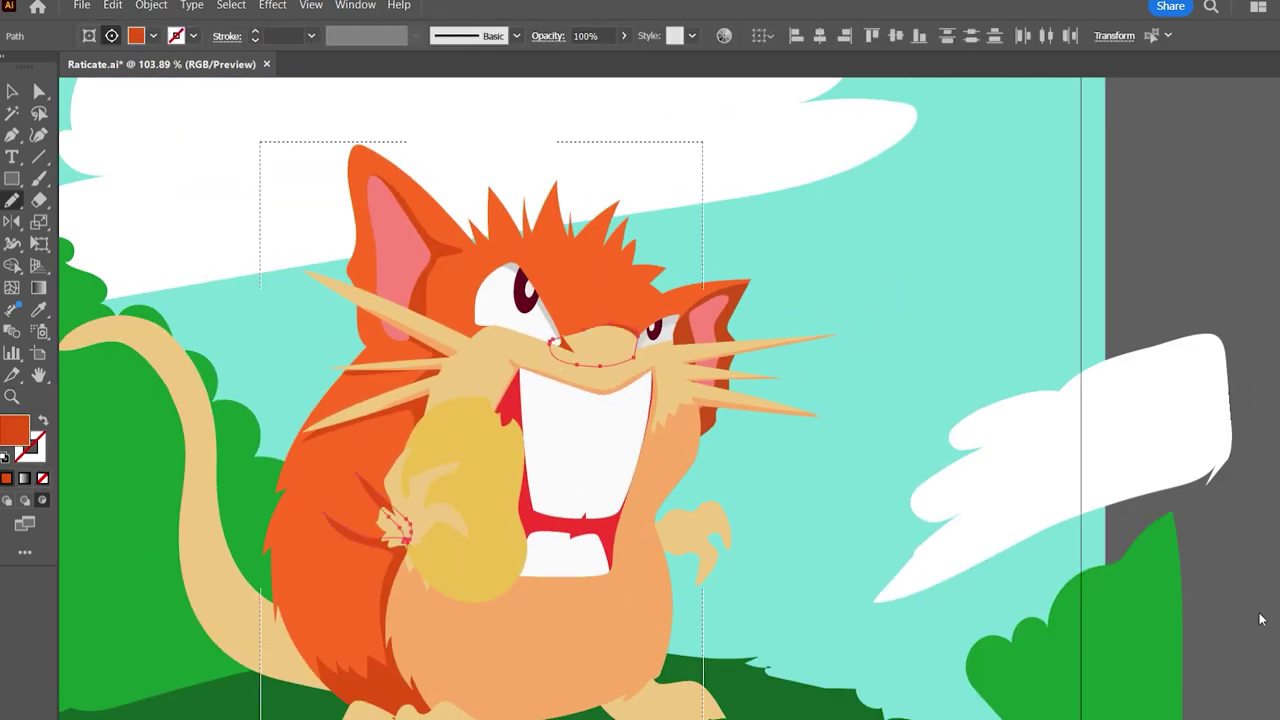
pyautogui.scroll(-3, 494, 310)
pyautogui.scroll(2, 490, 495)
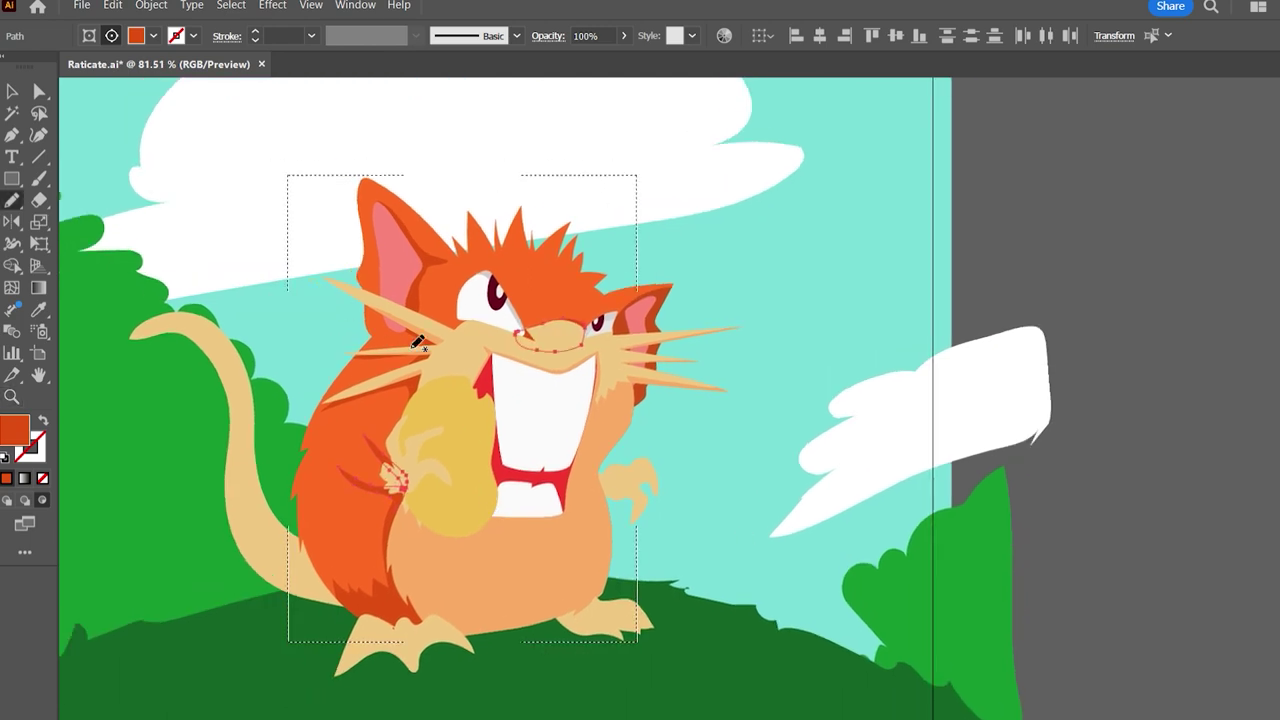
pyautogui.scroll(-3, 418, 342)
pyautogui.scroll(5, 500, 401)
# Check the paw fur stroke and left-whisker shapes, then clear the selection.
pyautogui.press('a')
pyautogui.keyDown('shift'); pyautogui.click(306, 565); pyautogui.keyUp('shift')
pyautogui.click(340, 290)
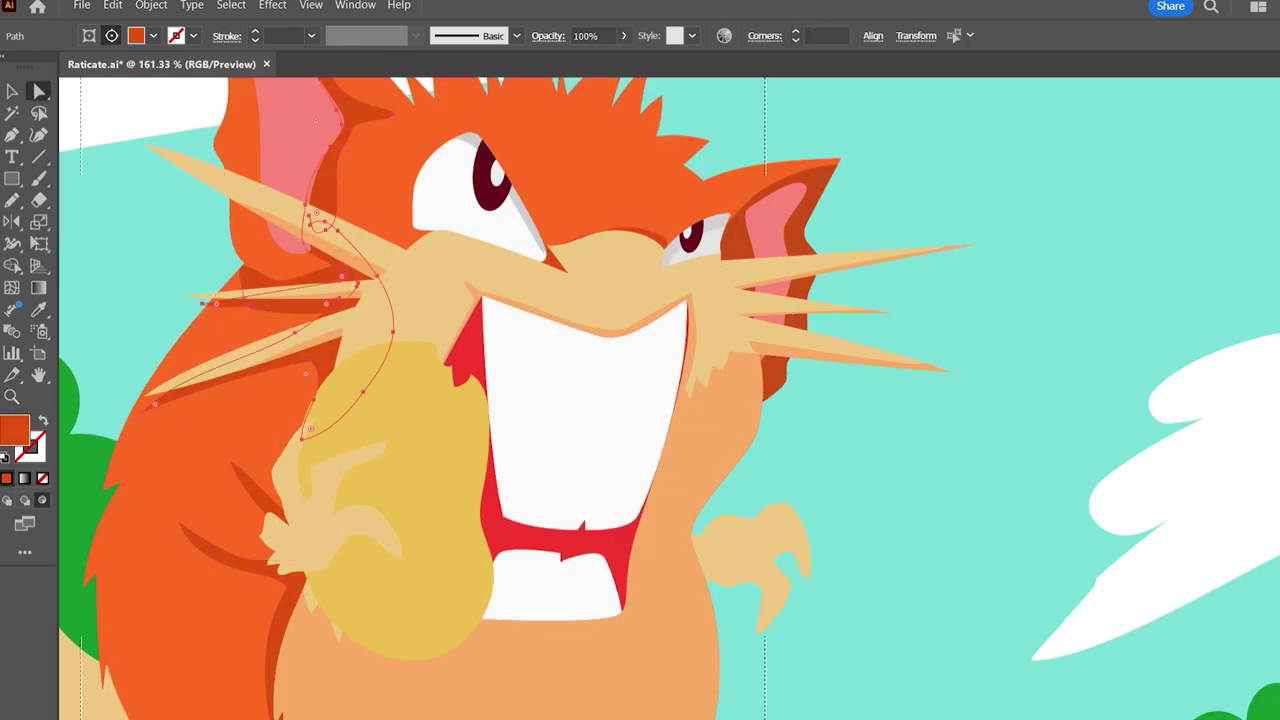
pyautogui.scroll(-4, 529, 583)
pyautogui.click(1134, 563)
pyautogui.press('n')
pyautogui.scroll(5, 894, 491)
pyautogui.scroll(-4, 1106, 380)
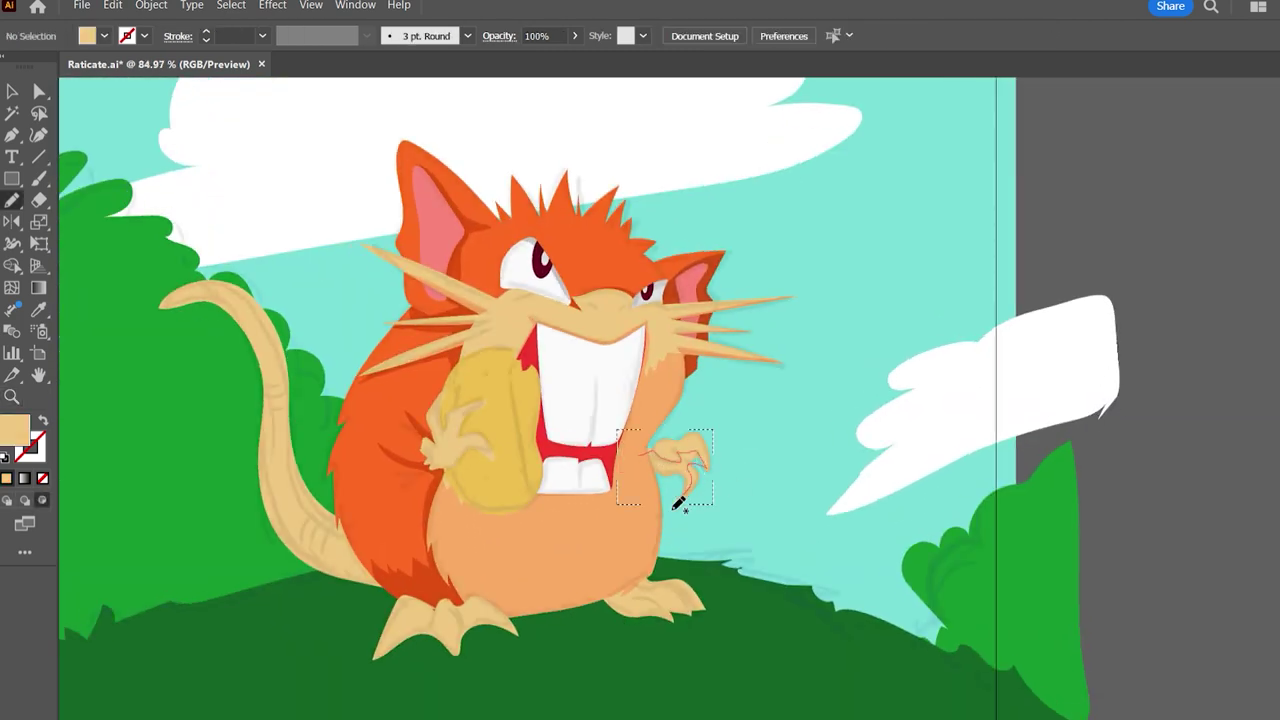
# Select the right paw and sample salmon pink from the swatches onto it.
pyautogui.moveTo(689, 492); pyautogui.dragTo(689, 492)
pyautogui.press('/')
pyautogui.keyDown('ctrl'); pyautogui.click(680, 460); pyautogui.keyUp('ctrl')
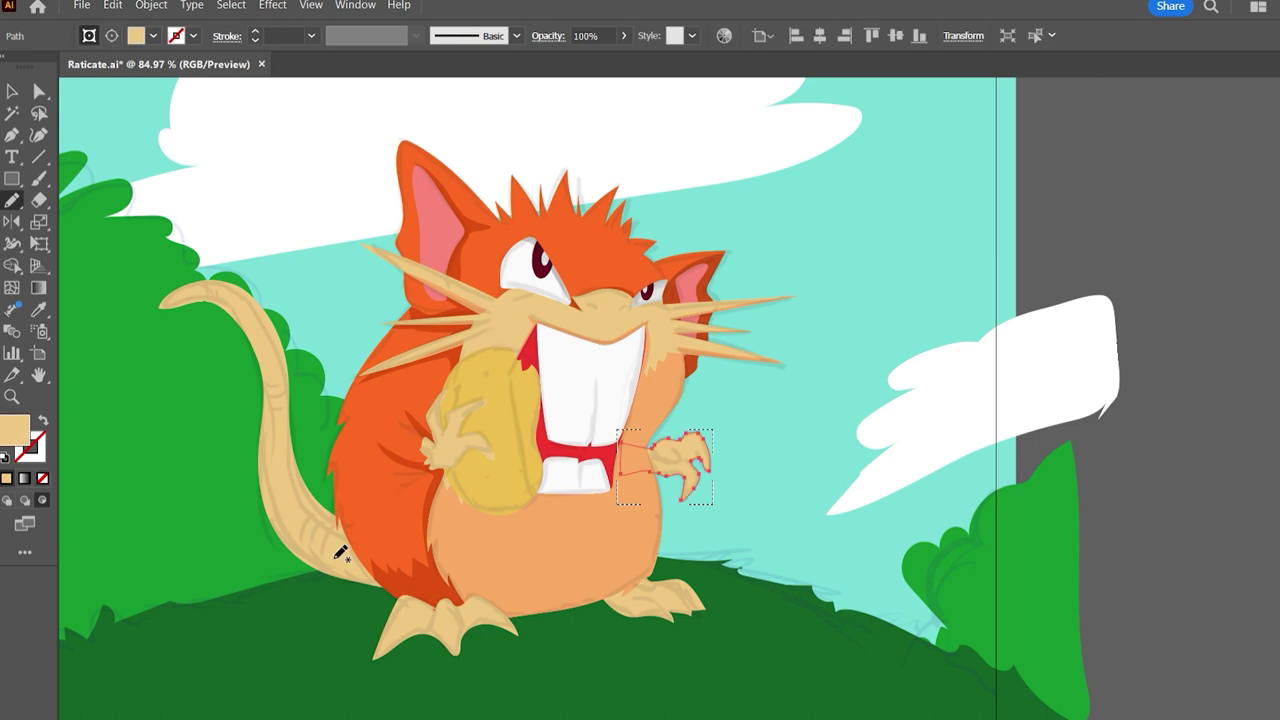
pyautogui.moveTo(551, 392); pyautogui.dragTo(834, 457)
pyautogui.press('i')
pyautogui.click(219, 275)
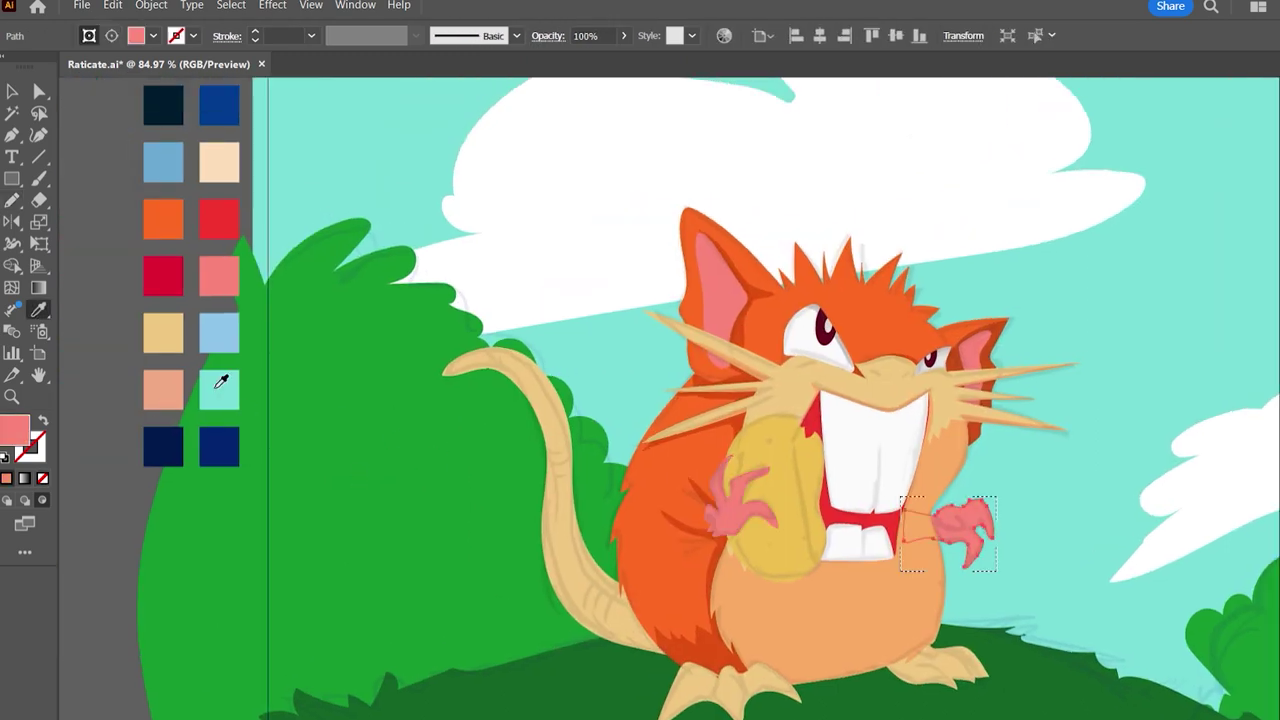
# Colour the foot salmon and adjust a point on its outline.
pyautogui.click(164, 398)
pyautogui.scroll(2, 737, 514)
pyautogui.click(549, 407)
pyautogui.scroll(5, 505, 606)
pyautogui.press('a')
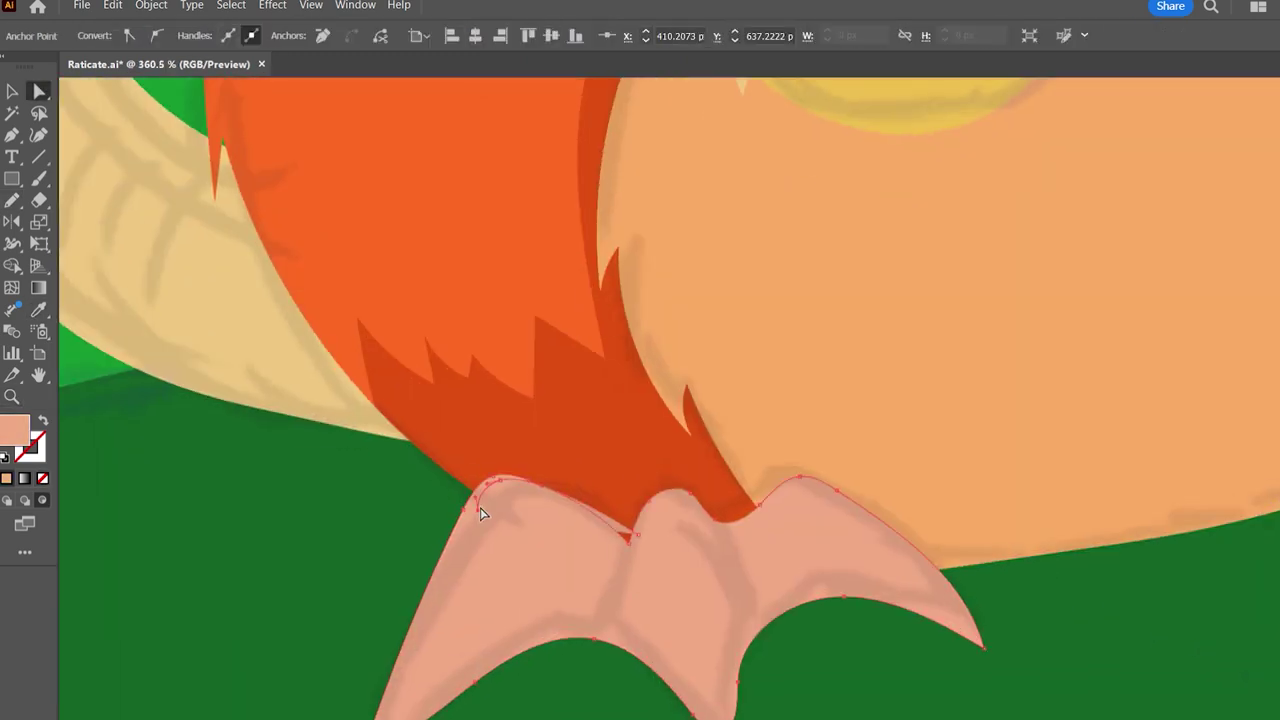
pyautogui.moveTo(634, 534); pyautogui.dragTo(600, 517)
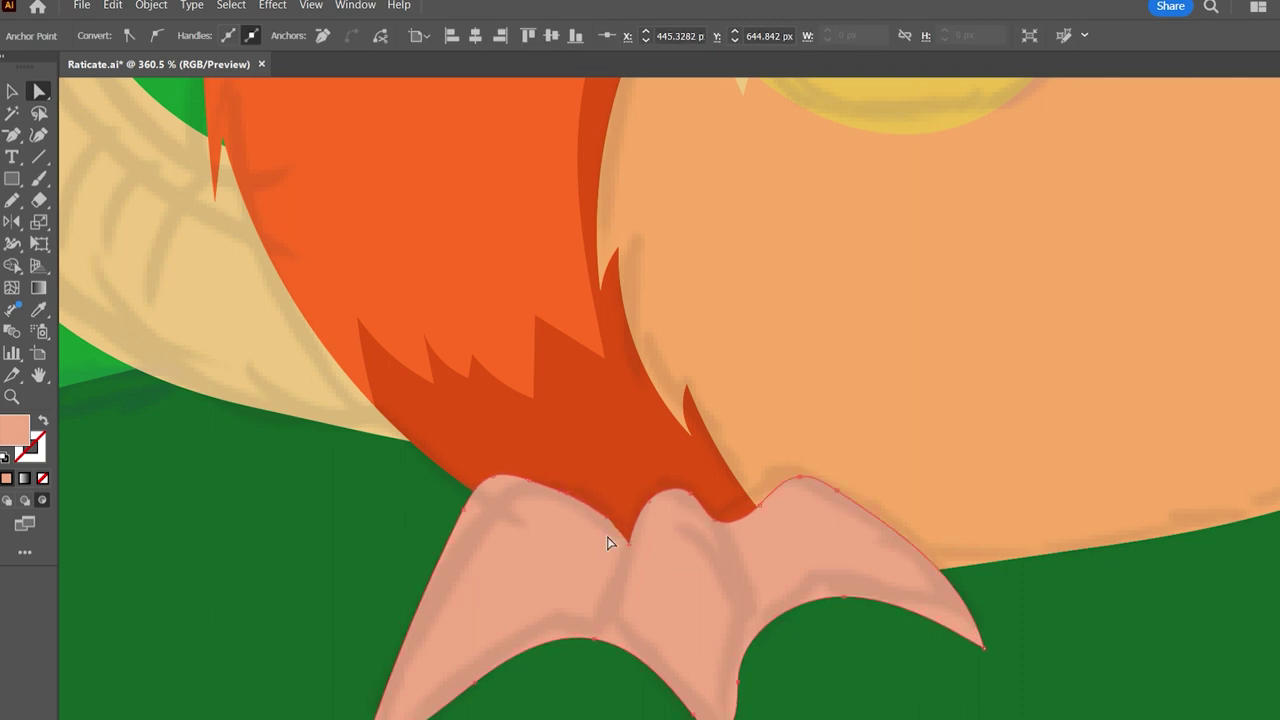
pyautogui.scroll(-5, 358, 460)
pyautogui.scroll(-3, 358, 460)
pyautogui.scroll(3, 672, 376)
# Copy the right paw's salmon colour onto the paw holding the potato.
pyautogui.click(765, 370)
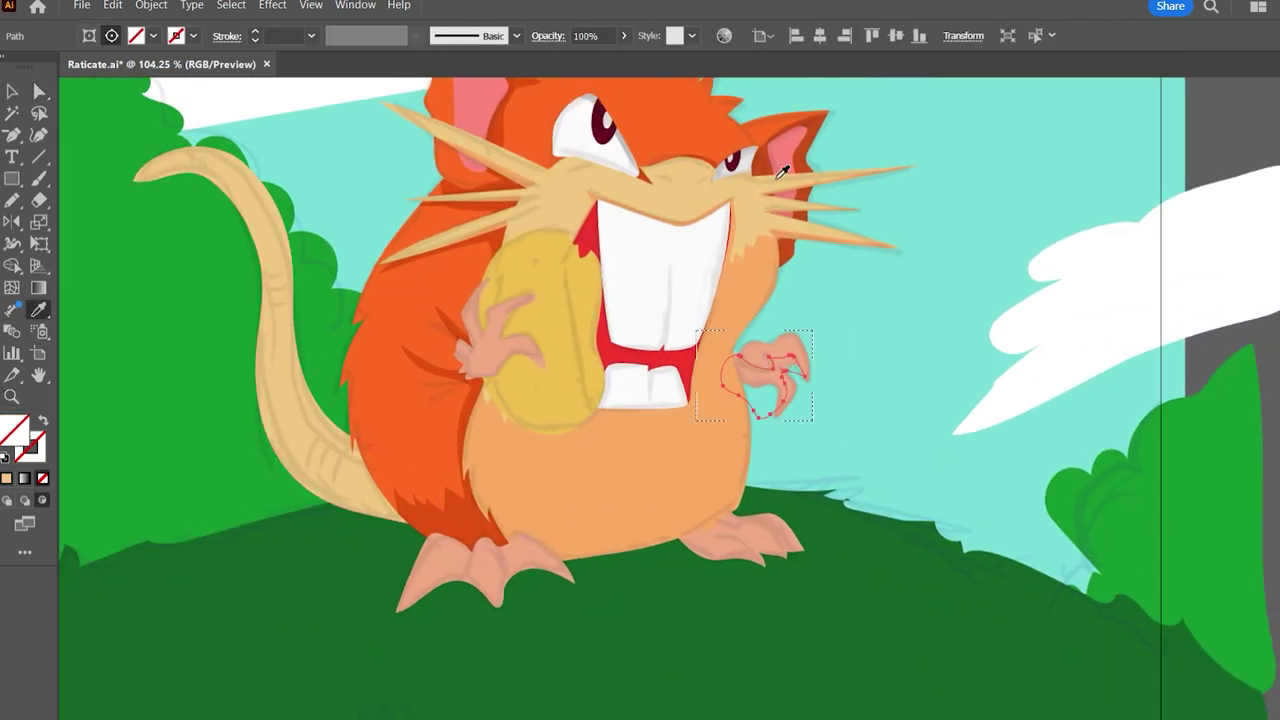
pyautogui.click(485, 330)
pyautogui.press('i')
pyautogui.click(830, 380)
pyautogui.click(747, 360)
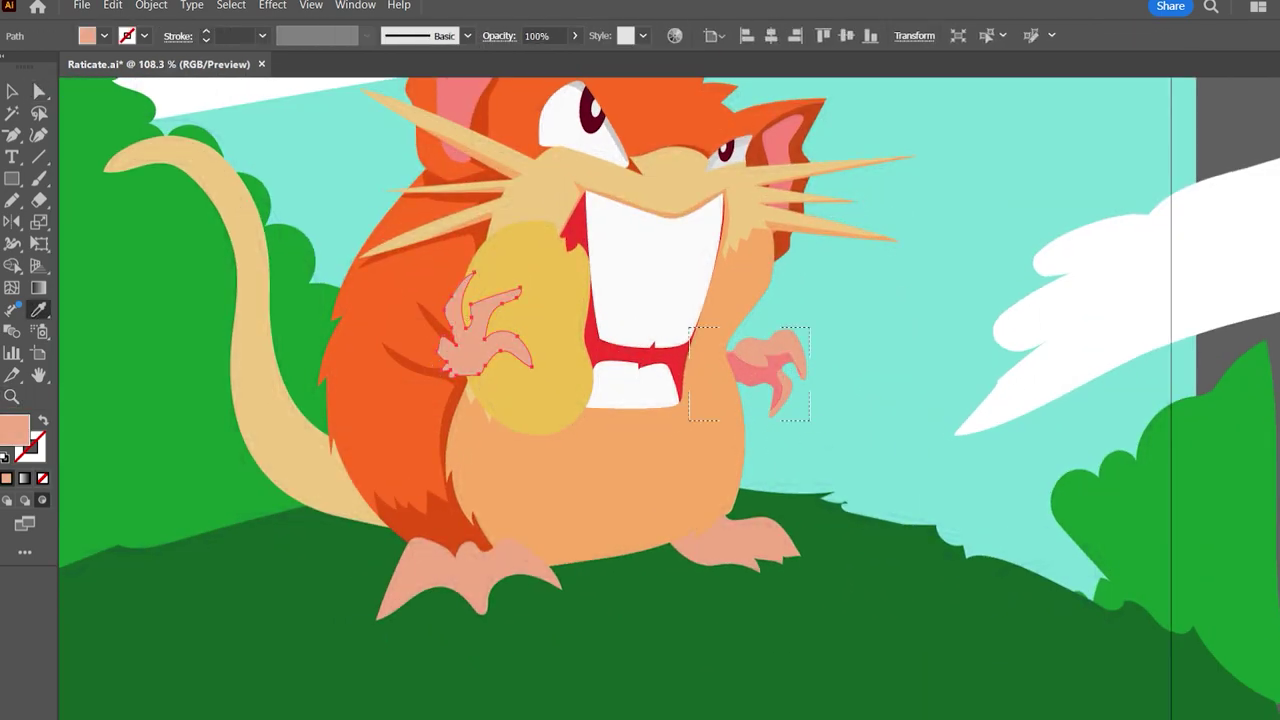
# Draw pink finger shading strokes on the potato-holding paw.
pyautogui.press('n')
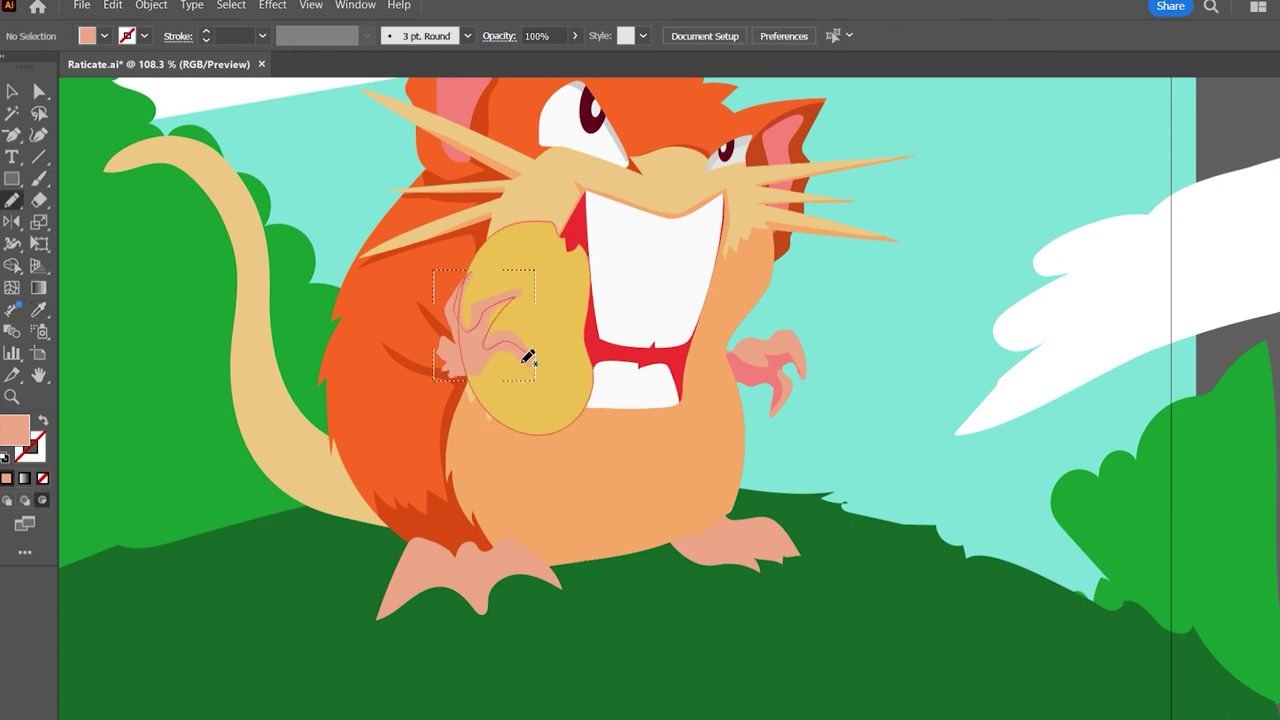
pyautogui.moveTo(489, 384); pyautogui.dragTo(490, 385)
pyautogui.moveTo(457, 374); pyautogui.dragTo(458, 375)
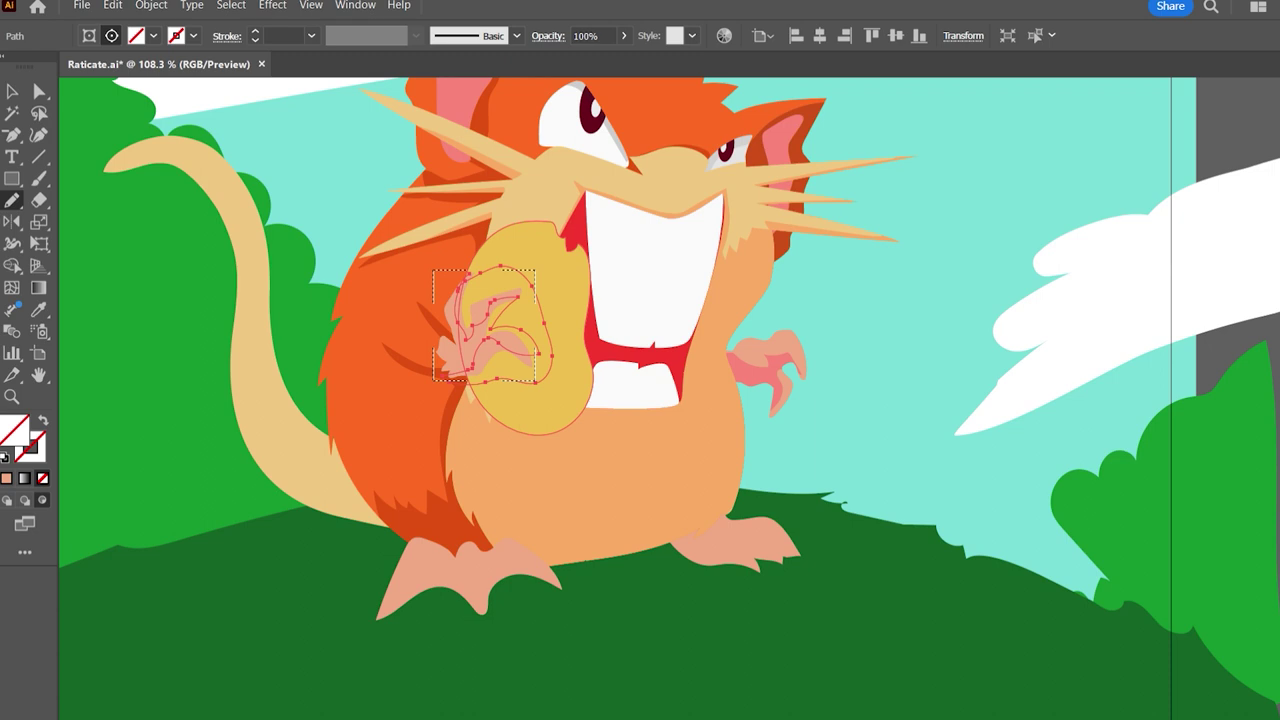
pyautogui.hotkey('ctrl', 'shift', 'a')
pyautogui.press('z')
pyautogui.click(561, 378)
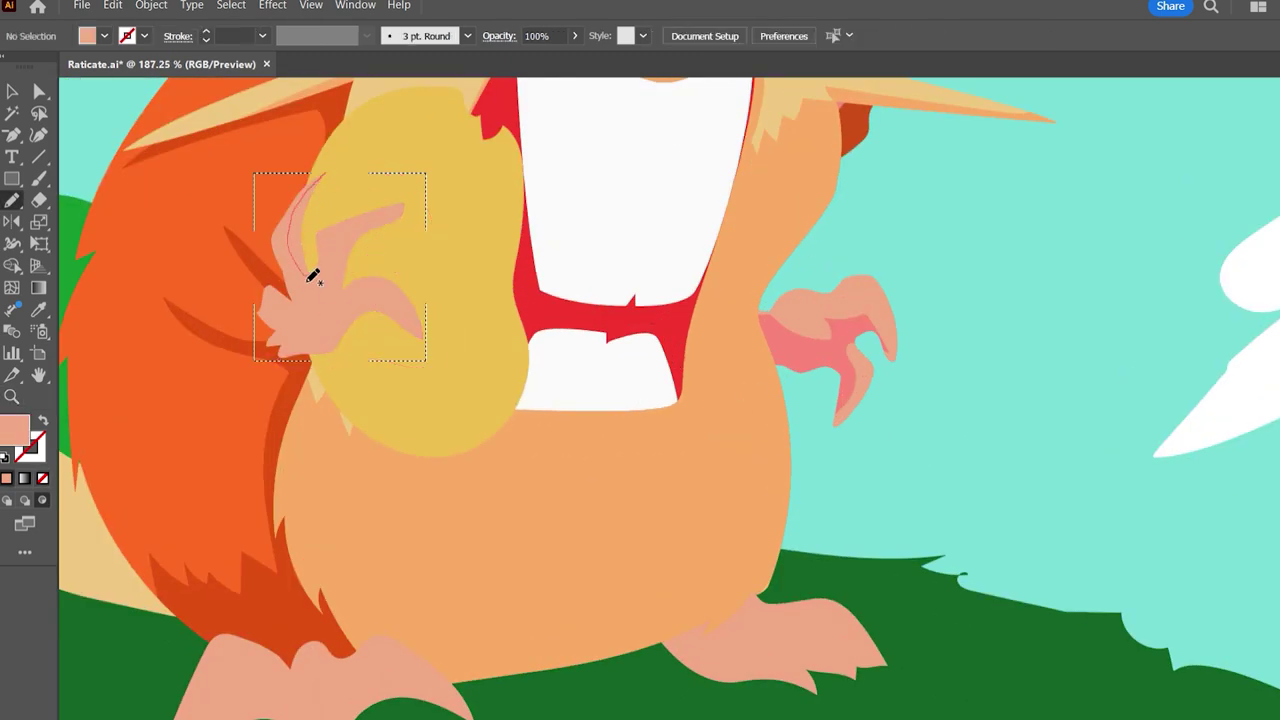
# Add upper finger shading and swap its stroke to a pink fill.
pyautogui.moveTo(310, 279); pyautogui.dragTo(310, 274)
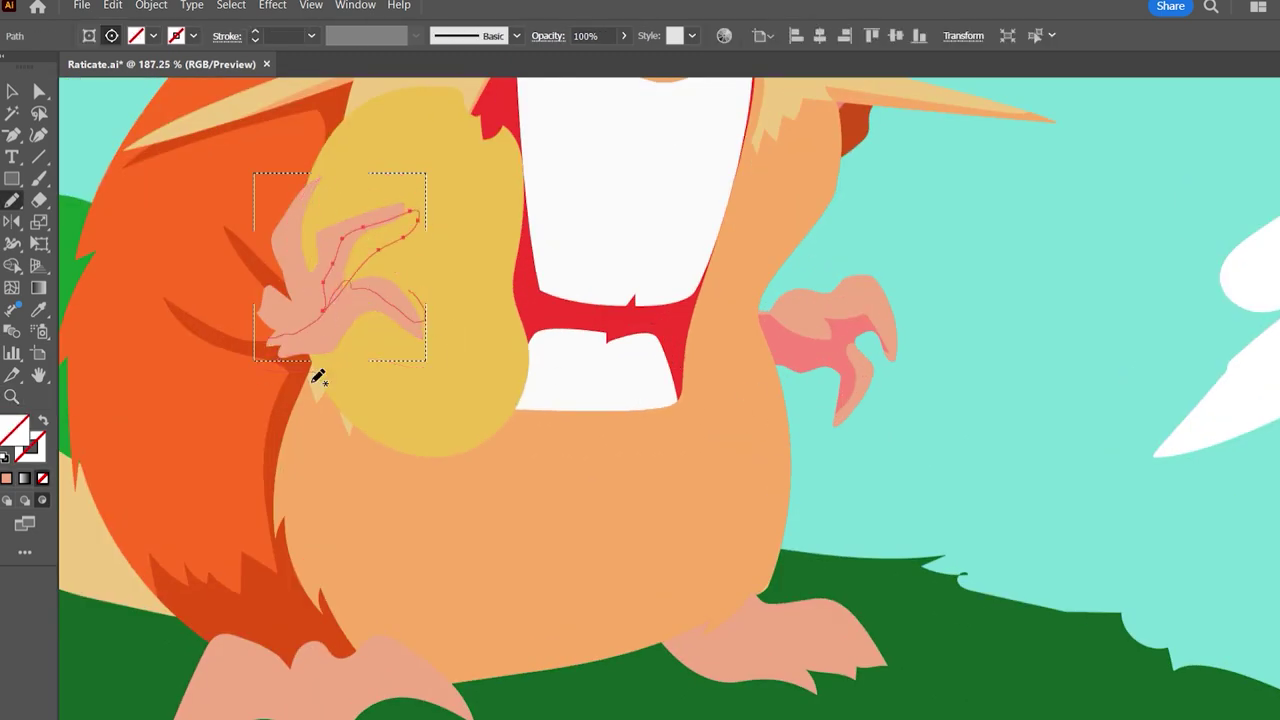
pyautogui.moveTo(412, 210); pyautogui.dragTo(348, 284)
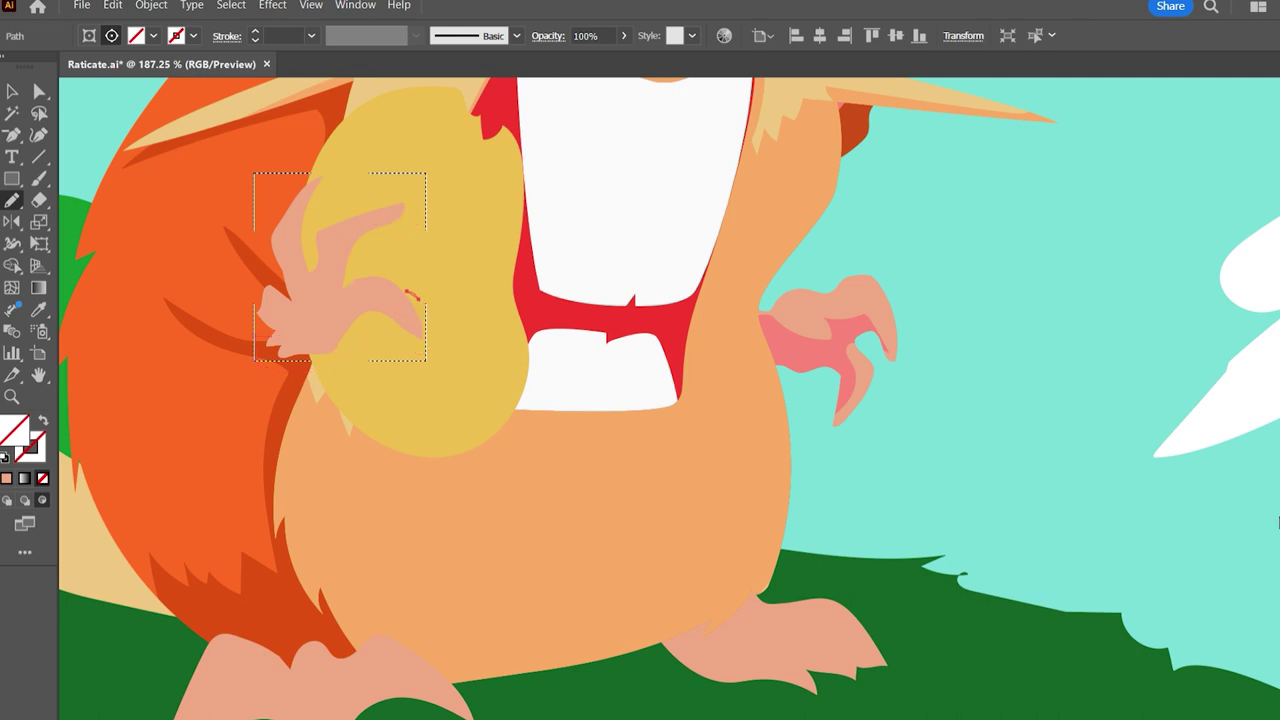
pyautogui.hotkey('shift', 'x')
pyautogui.scroll(-4, 517, 394)
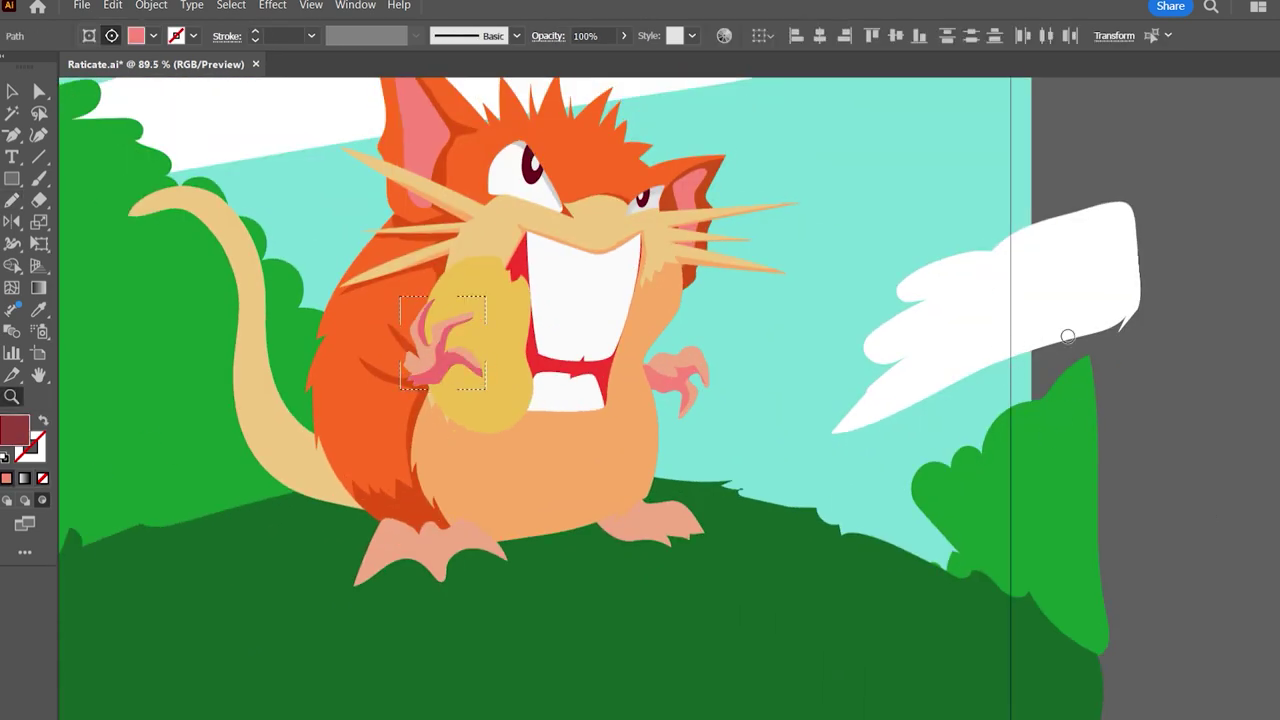
pyautogui.click(537, 551)
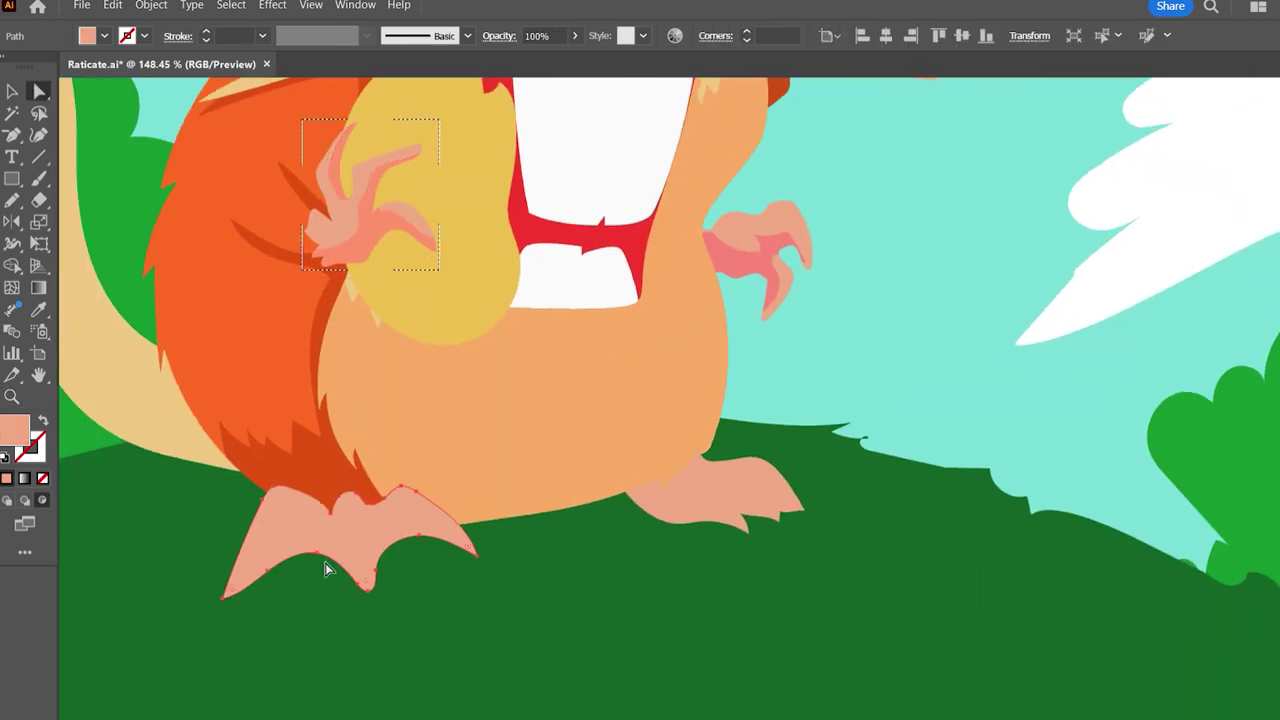
# Draw darker pink toe shading shapes over the left foot.
pyautogui.press('v')
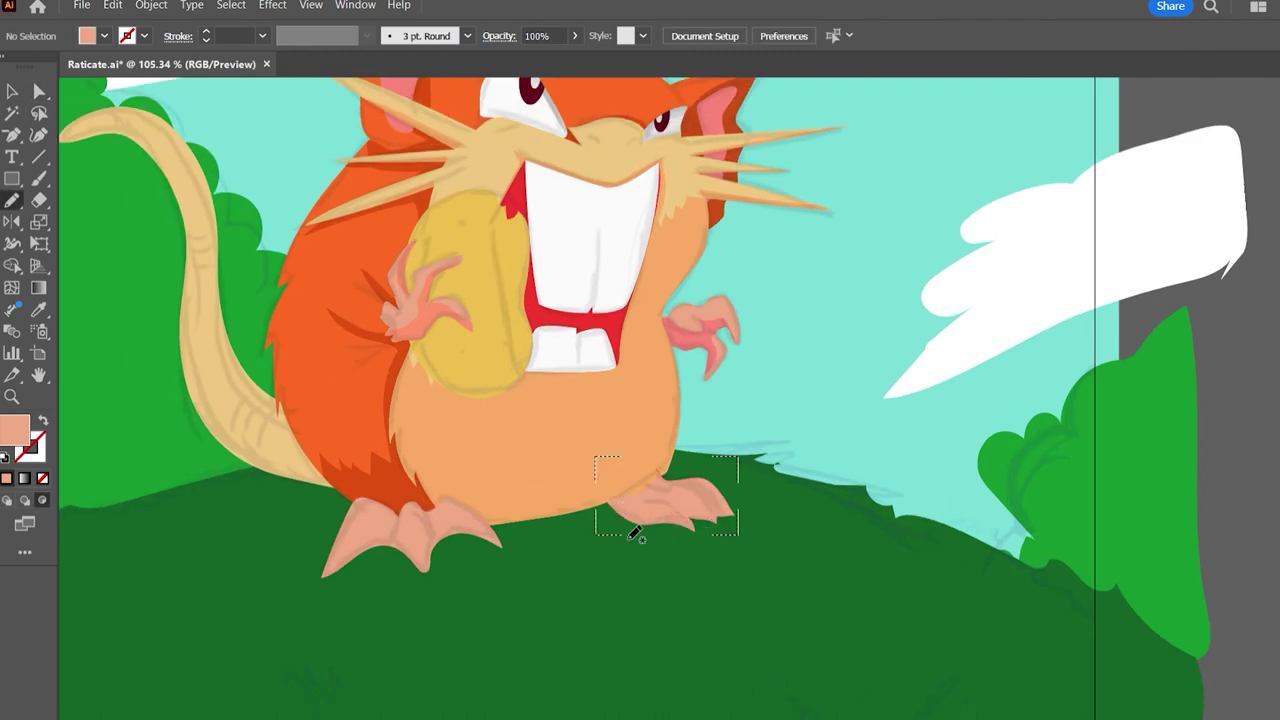
pyautogui.moveTo(724, 519); pyautogui.dragTo(615, 530)
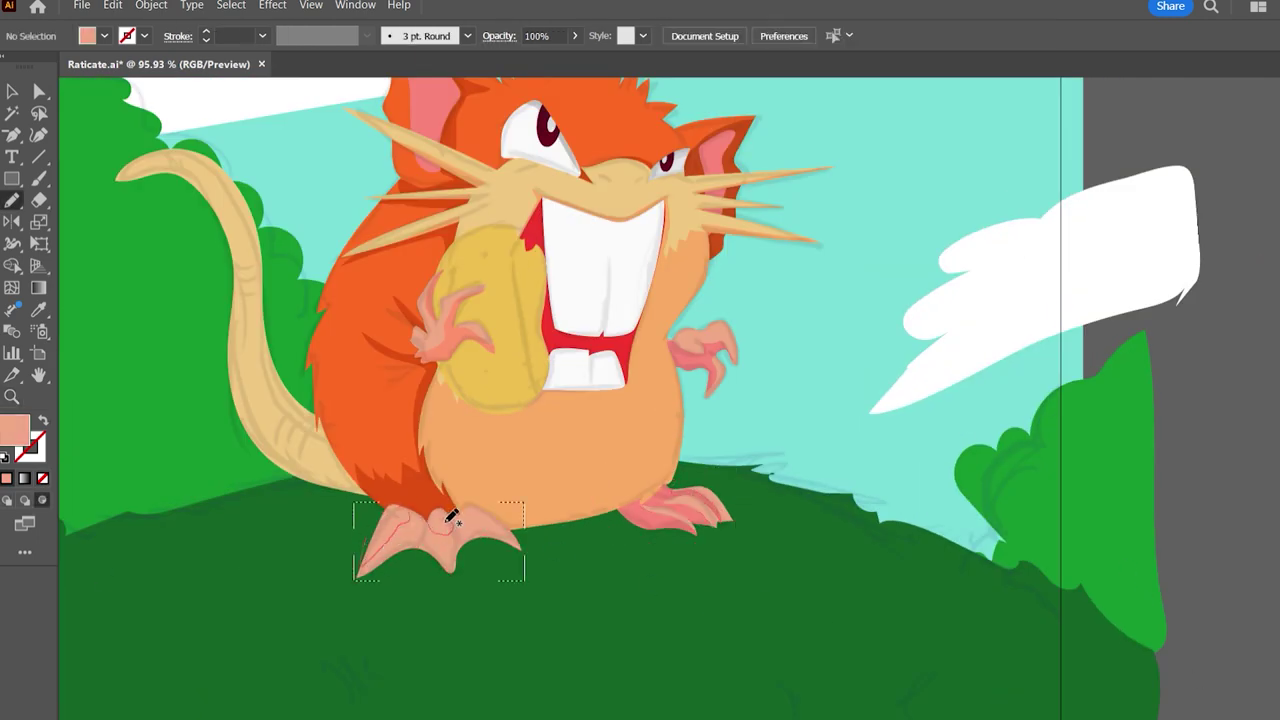
pyautogui.moveTo(403, 583); pyautogui.dragTo(350, 572)
pyautogui.scroll(1, 623, 583)
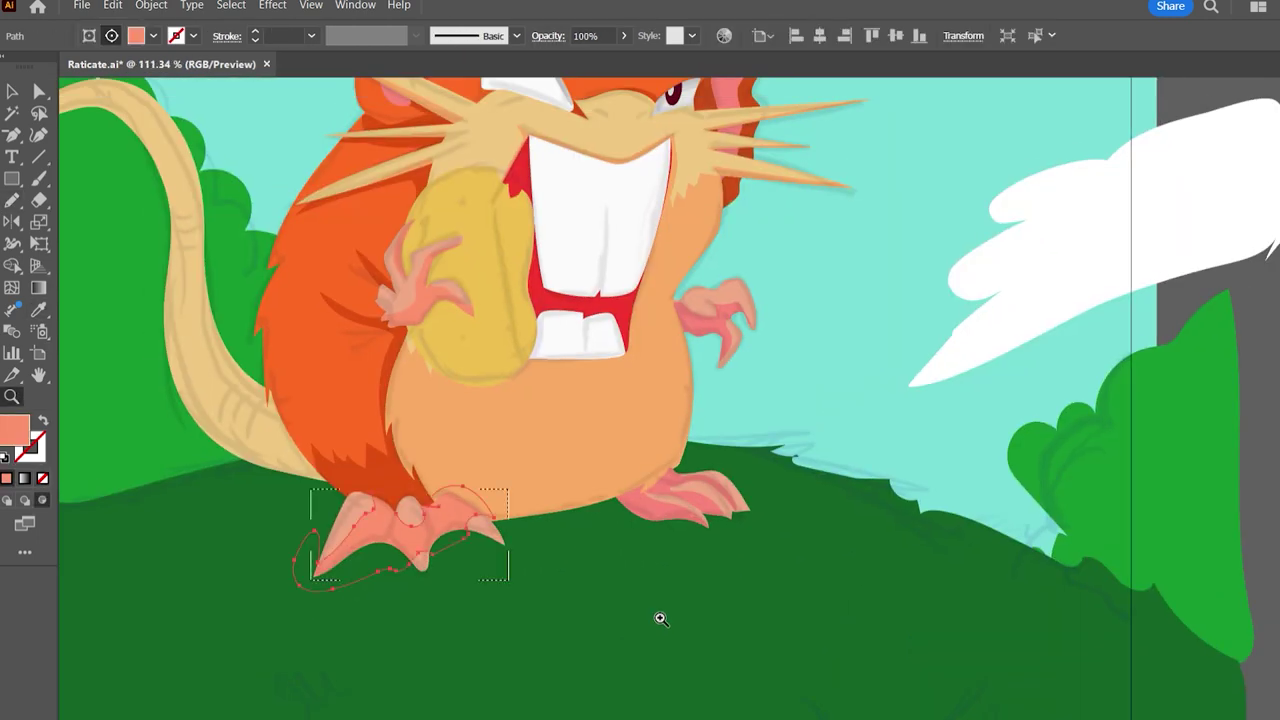
# Pencil-draw a tan shading shape along the tail.
pyautogui.press('a')
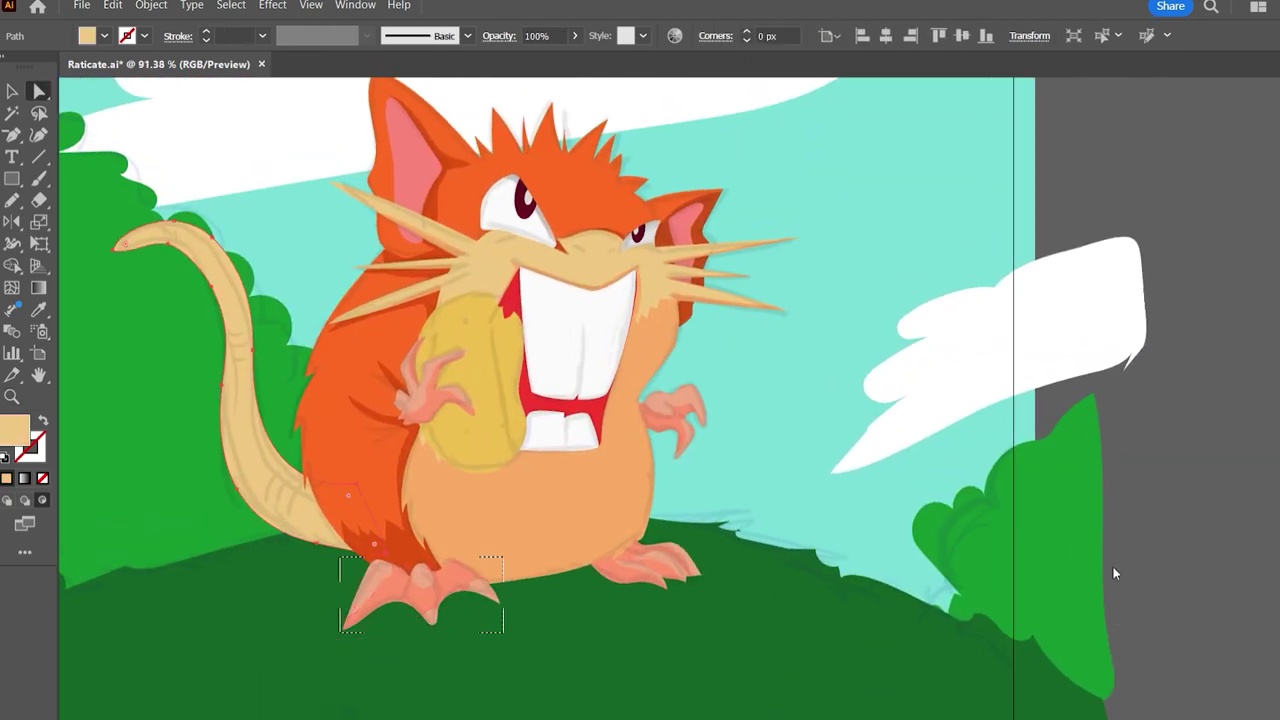
pyautogui.hotkey('ctrl', 'shift', 'a')
pyautogui.press('n')
pyautogui.moveTo(117, 260); pyautogui.dragTo(118, 252)
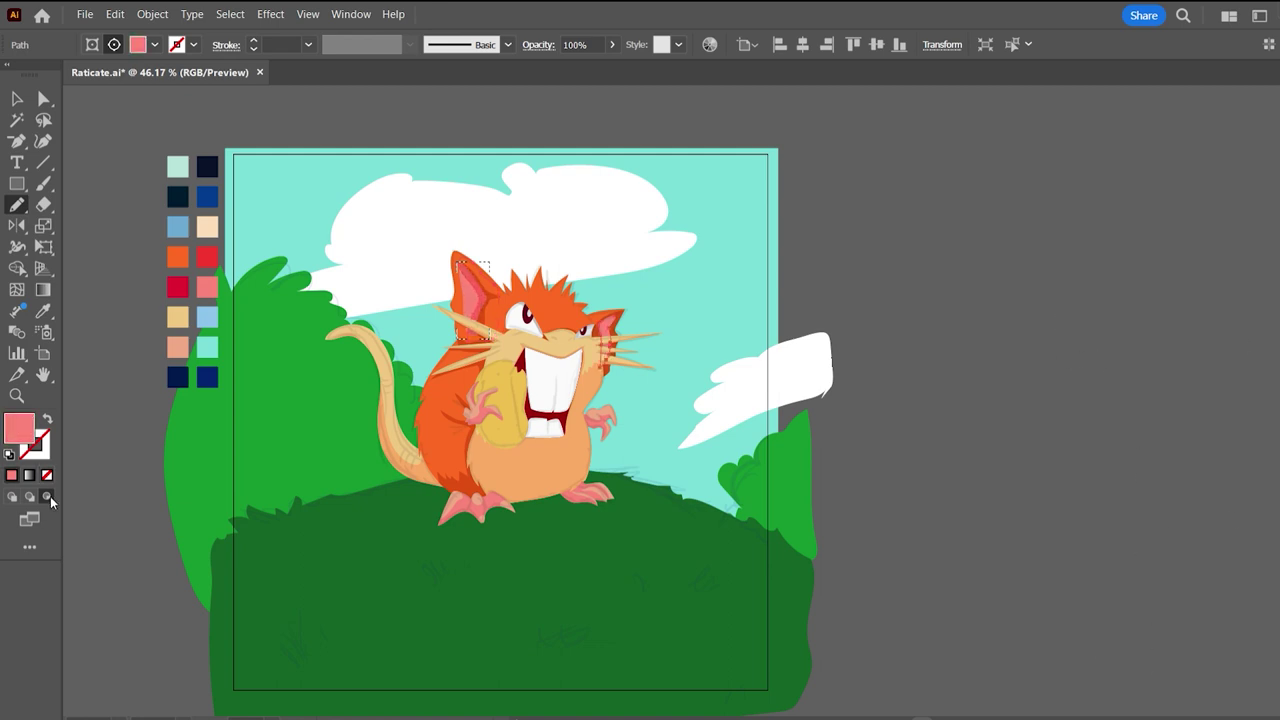
# Draw a darker green leaf shading shape over the left bush.
pyautogui.press('z')
pyautogui.keyDown('alt'); pyautogui.click(549, 406); pyautogui.keyUp('alt')
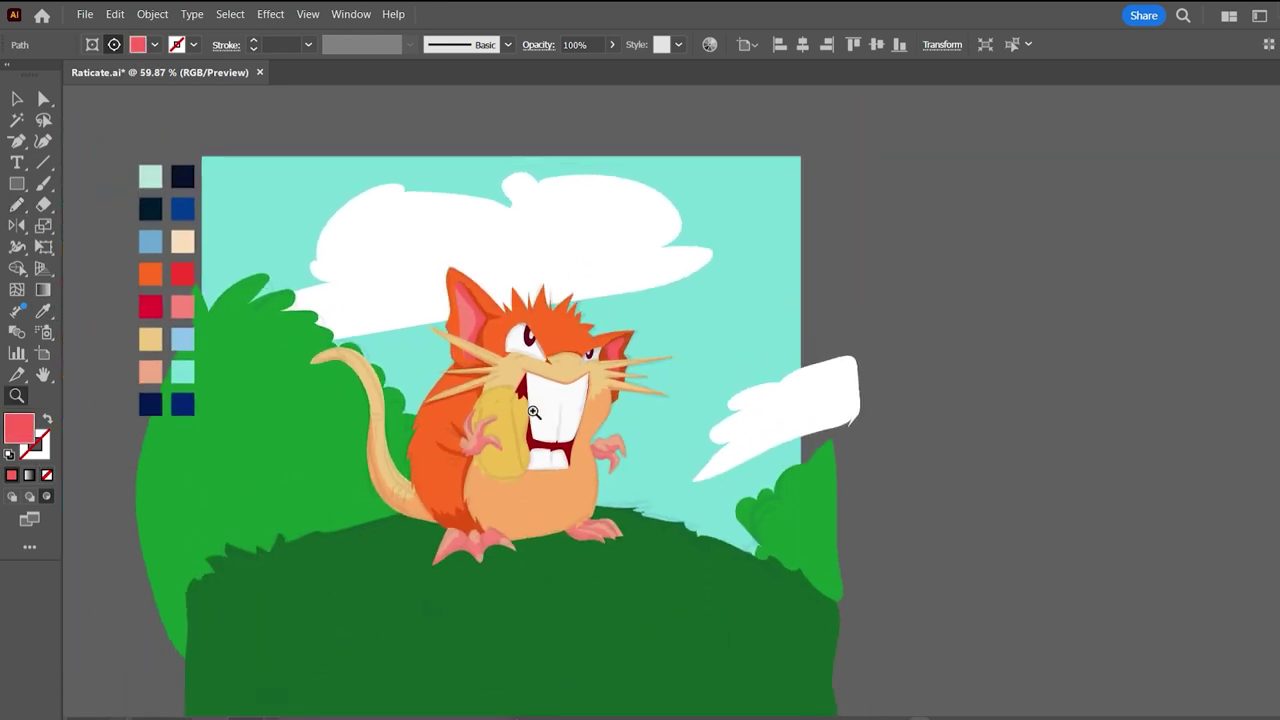
pyautogui.press('a')
pyautogui.click(1101, 445)
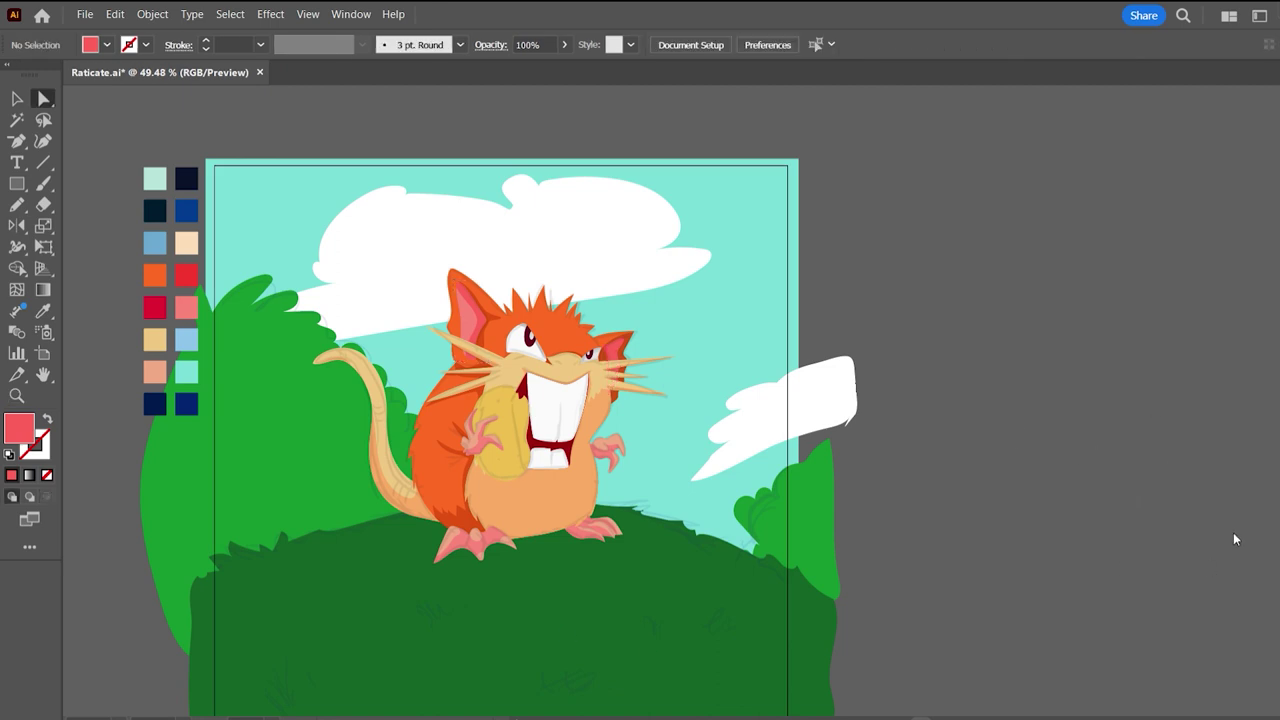
pyautogui.press('n')
pyautogui.moveTo(345, 456); pyautogui.dragTo(452, 495)
pyautogui.hotkey('ctrl', 'shift', 'a')
# Shade the right bush and outline a ground shadow beneath the rat's feet.
pyautogui.keyDown('alt'); pyautogui.scroll(-2, 1006, 491); pyautogui.keyUp('alt')
pyautogui.keyDown('alt'); pyautogui.scroll(2, 843, 528); pyautogui.keyUp('alt')
pyautogui.moveTo(695, 527); pyautogui.dragTo(783, 514)
pyautogui.keyDown('alt'); pyautogui.scroll(1, 611, 526); pyautogui.keyUp('alt')
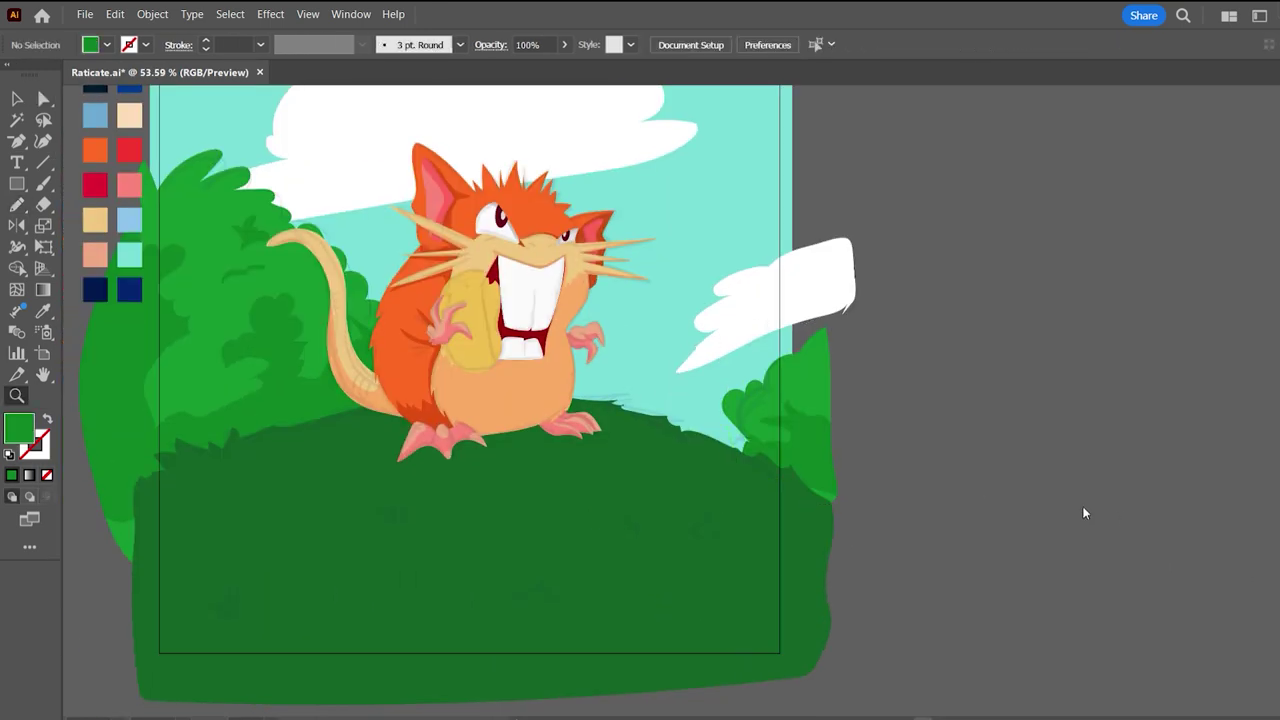
pyautogui.press('n')
pyautogui.moveTo(365, 460); pyautogui.dragTo(595, 428)
# Fill the feet shadow with the darker green using the Eyedropper.
pyautogui.press('i')
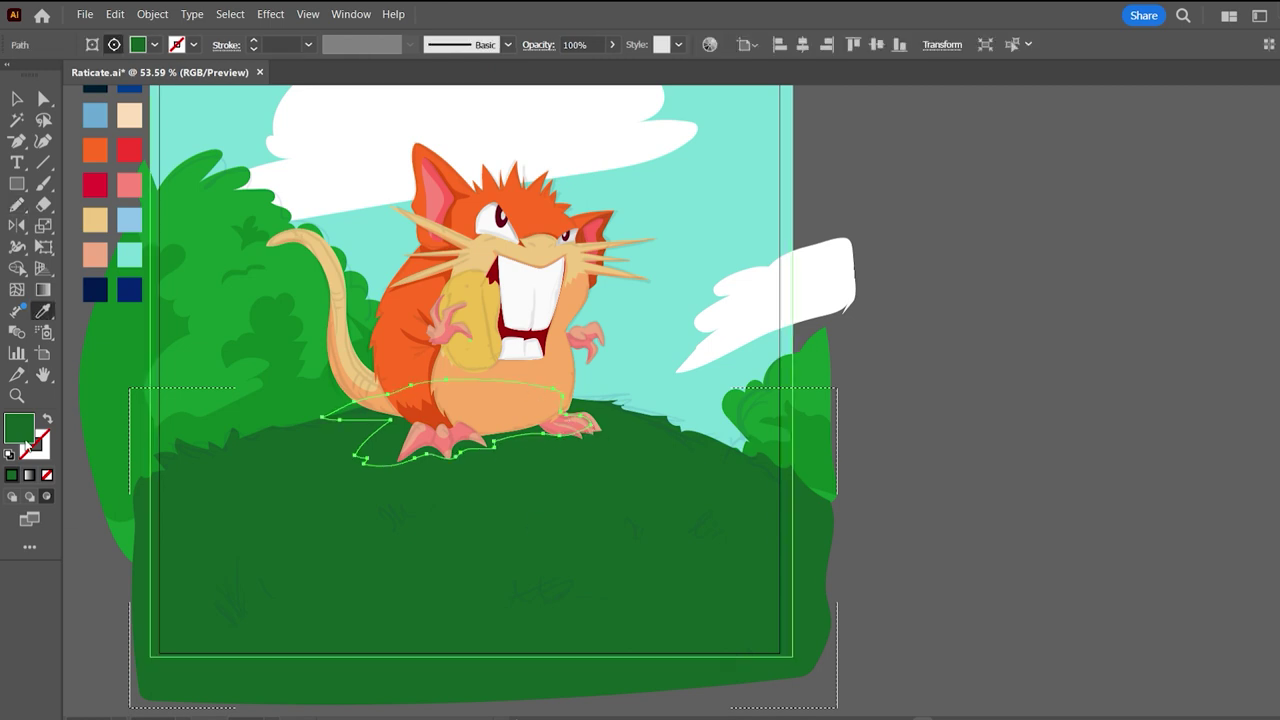
pyautogui.click(666, 483)
pyautogui.keyDown('alt'); pyautogui.scroll(1, 666, 483); pyautogui.keyUp('alt')
pyautogui.press('n')
pyautogui.hotkey('ctrl', 'shift', 'a')
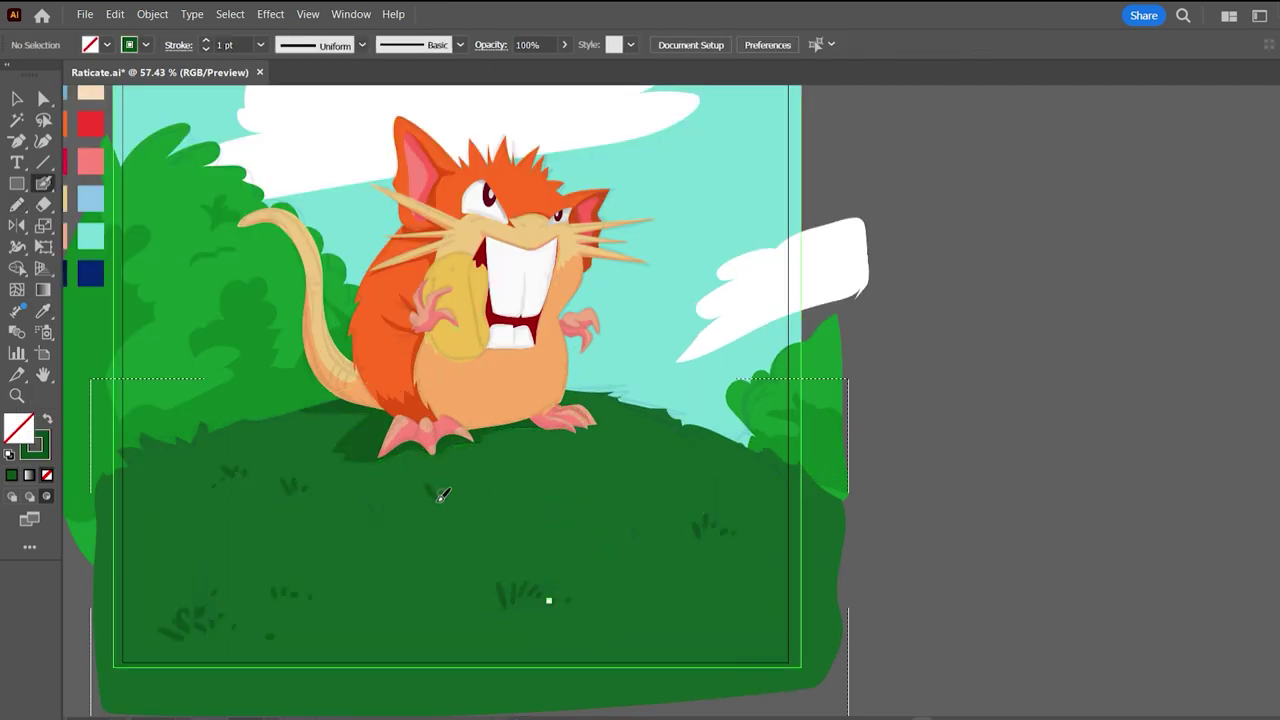
# Pencil-draw small grass tufts across the hill, undoing the last mark.
pyautogui.moveTo(388, 598); pyautogui.dragTo(395, 600)
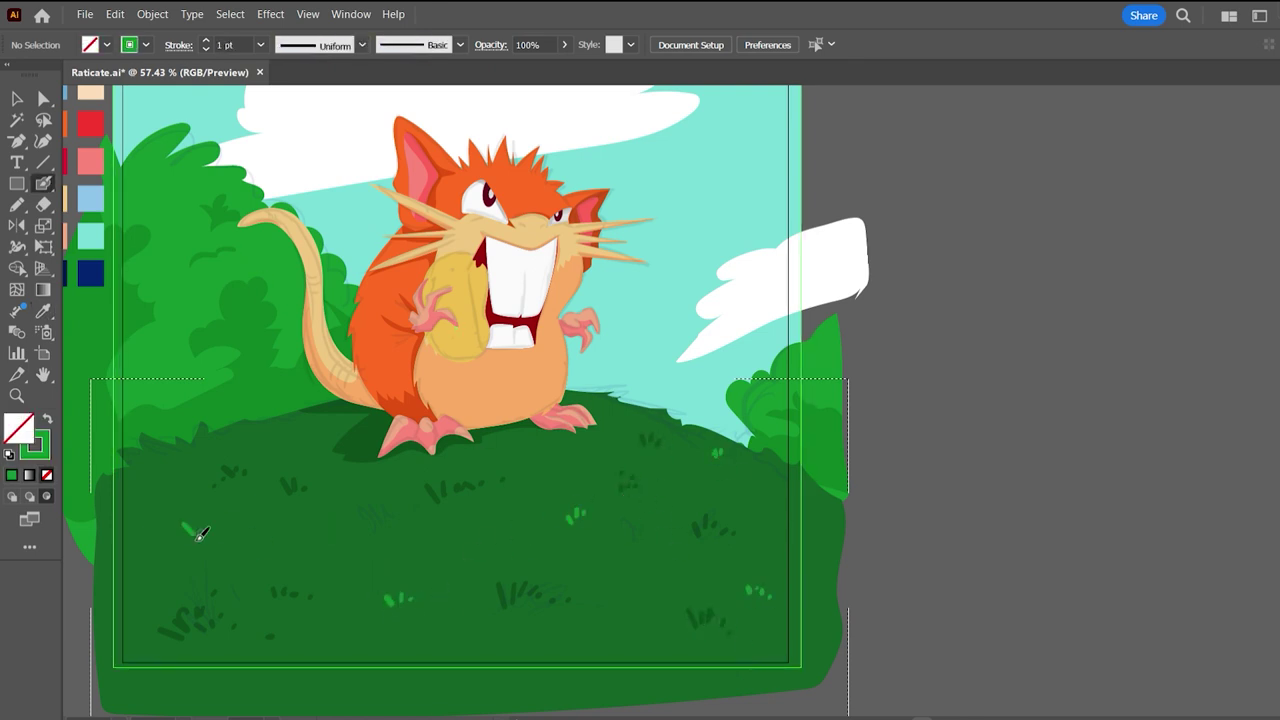
pyautogui.moveTo(386, 530); pyautogui.dragTo(392, 532)
pyautogui.hotkey('ctrl', '-')
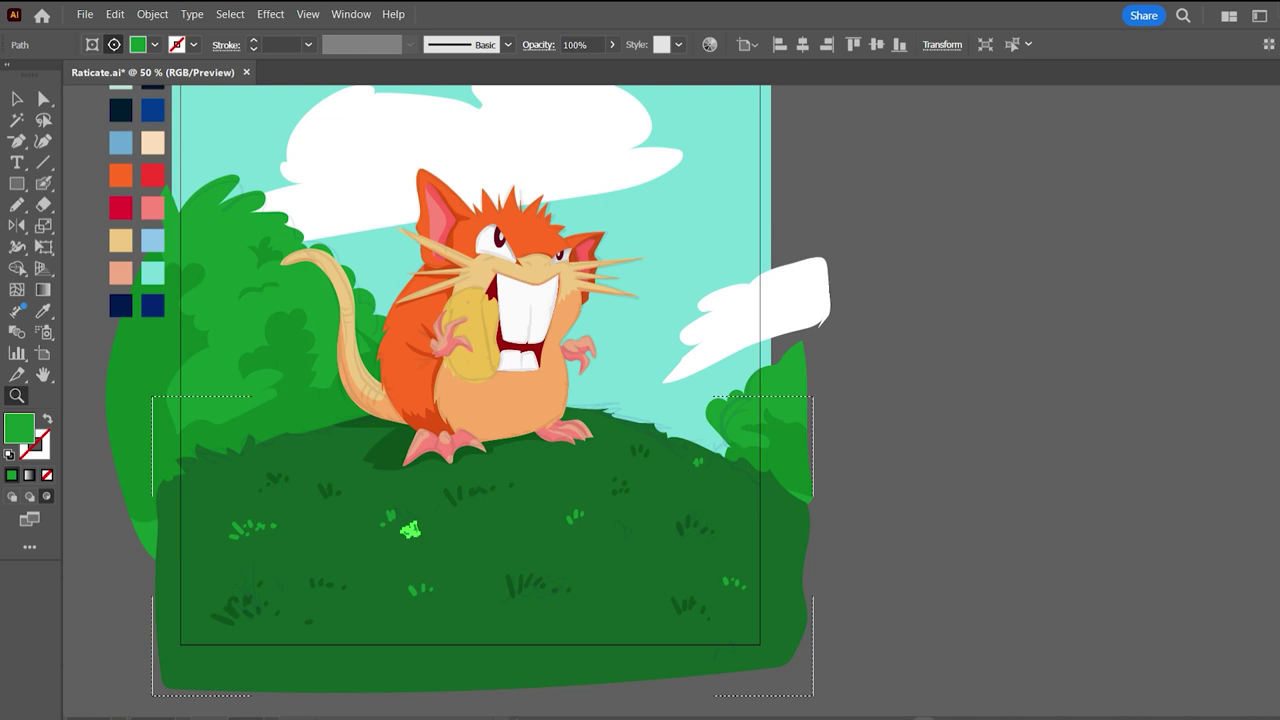
pyautogui.hotkey('ctrl', 'z')
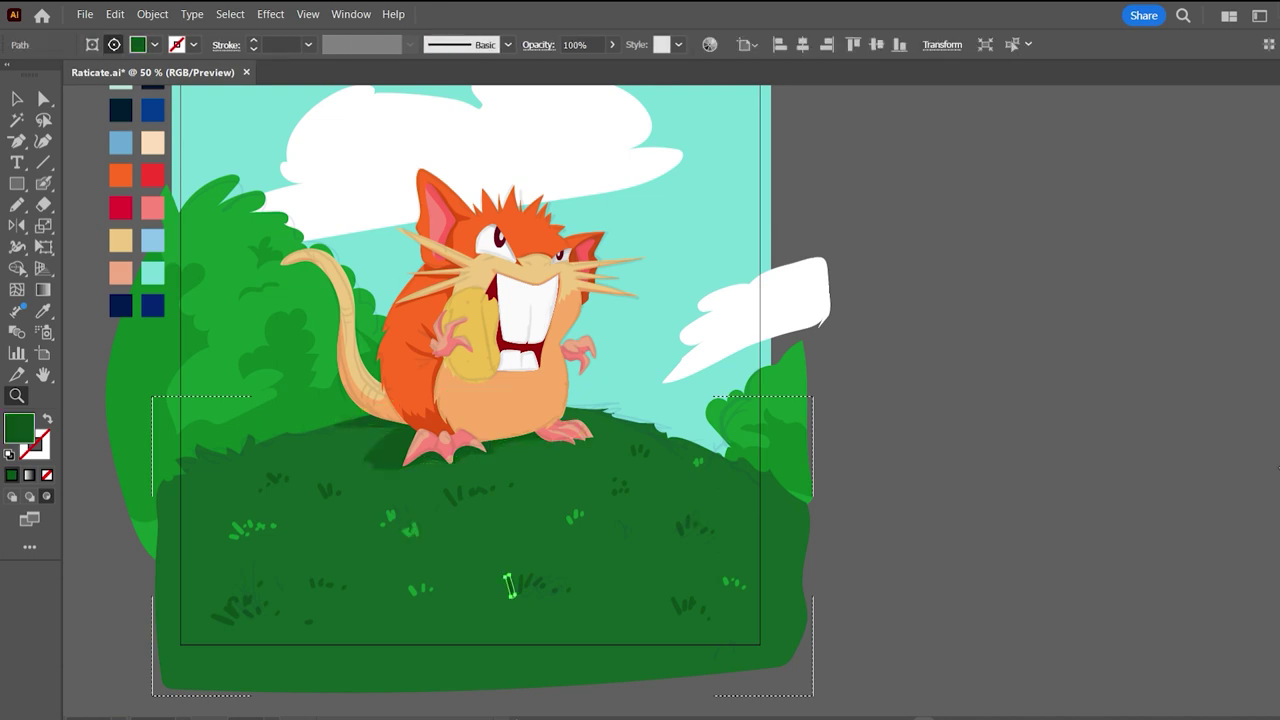
# Make the grass tufts bright green and add a white streak shape to the right cloud.
pyautogui.hotkey('ctrl', 'z')
pyautogui.hotkey('ctrl', 'z')
pyautogui.hotkey('ctrl', 'z')
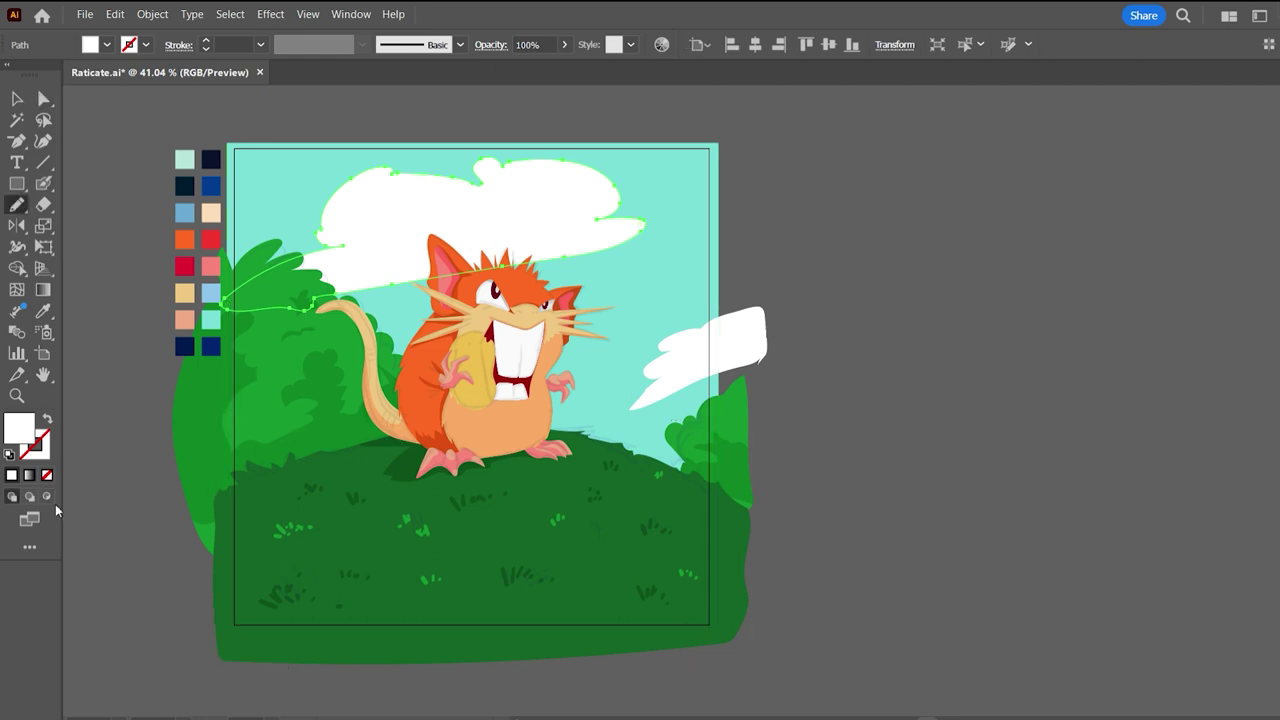
pyautogui.press('i')
pyautogui.click(497, 218)
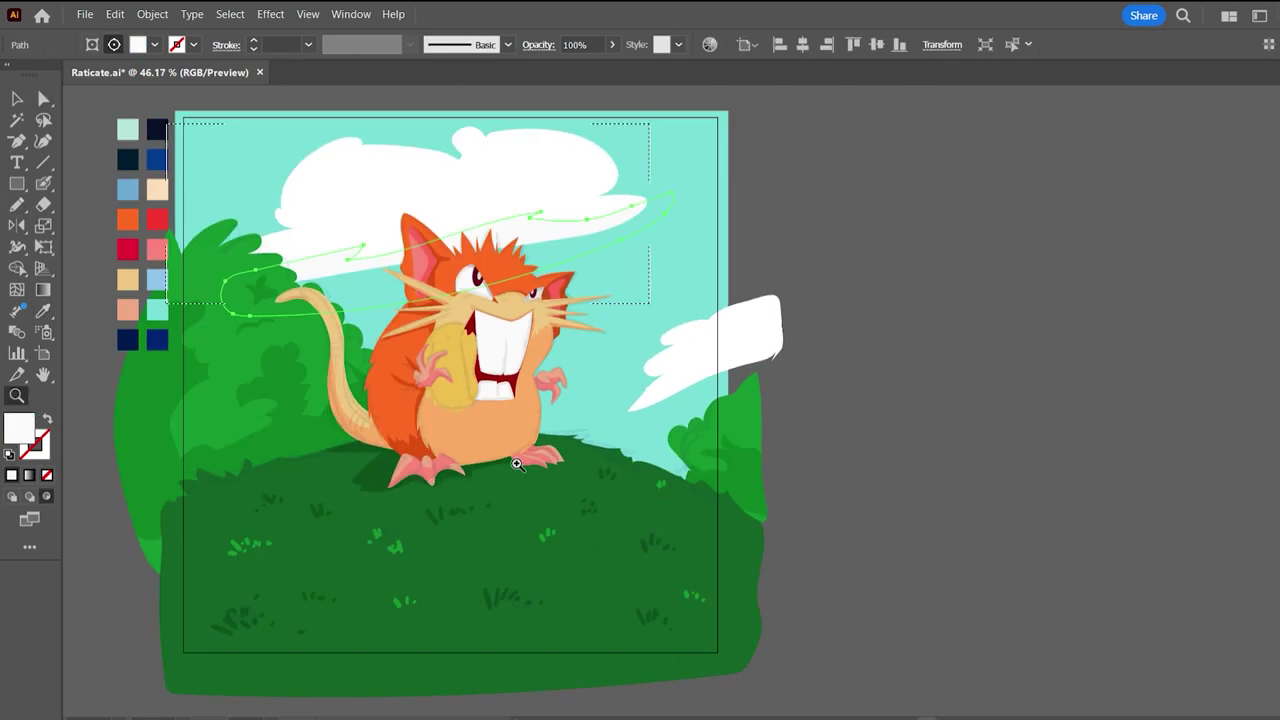
pyautogui.press('n')
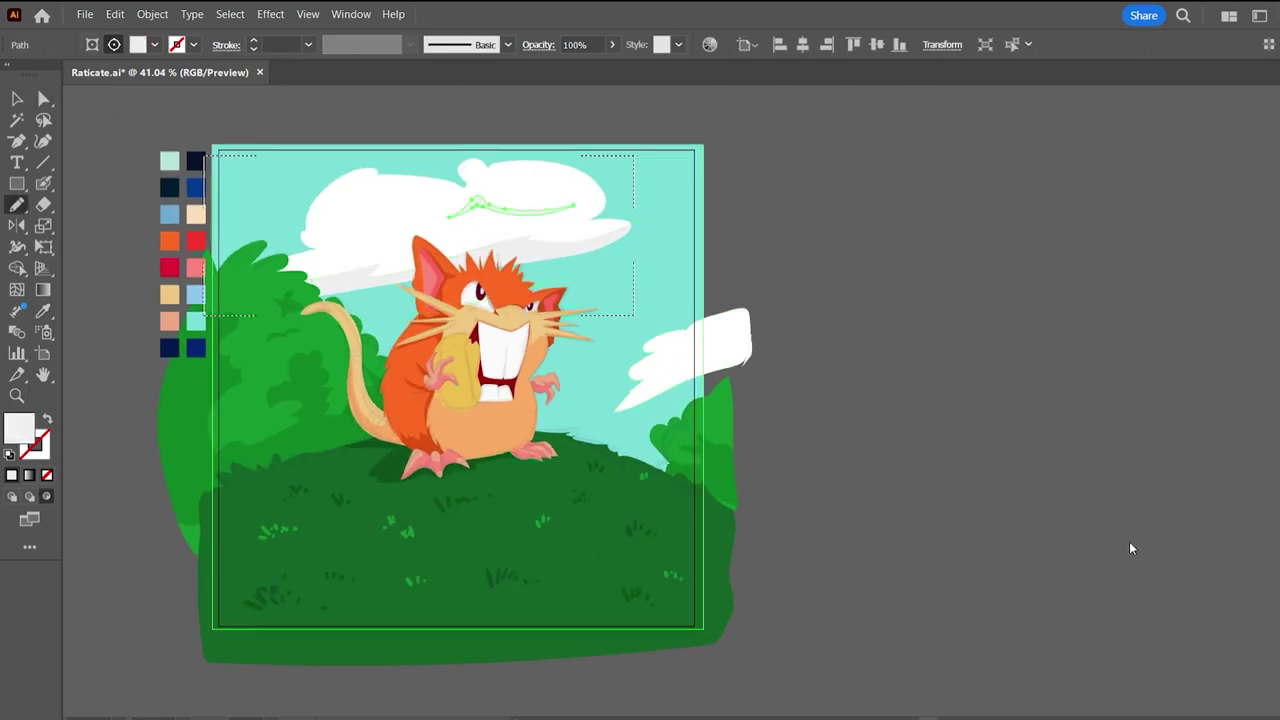
pyautogui.moveTo(589, 371); pyautogui.dragTo(613, 411)
pyautogui.hotkey('ctrl', 'shift', 'a')
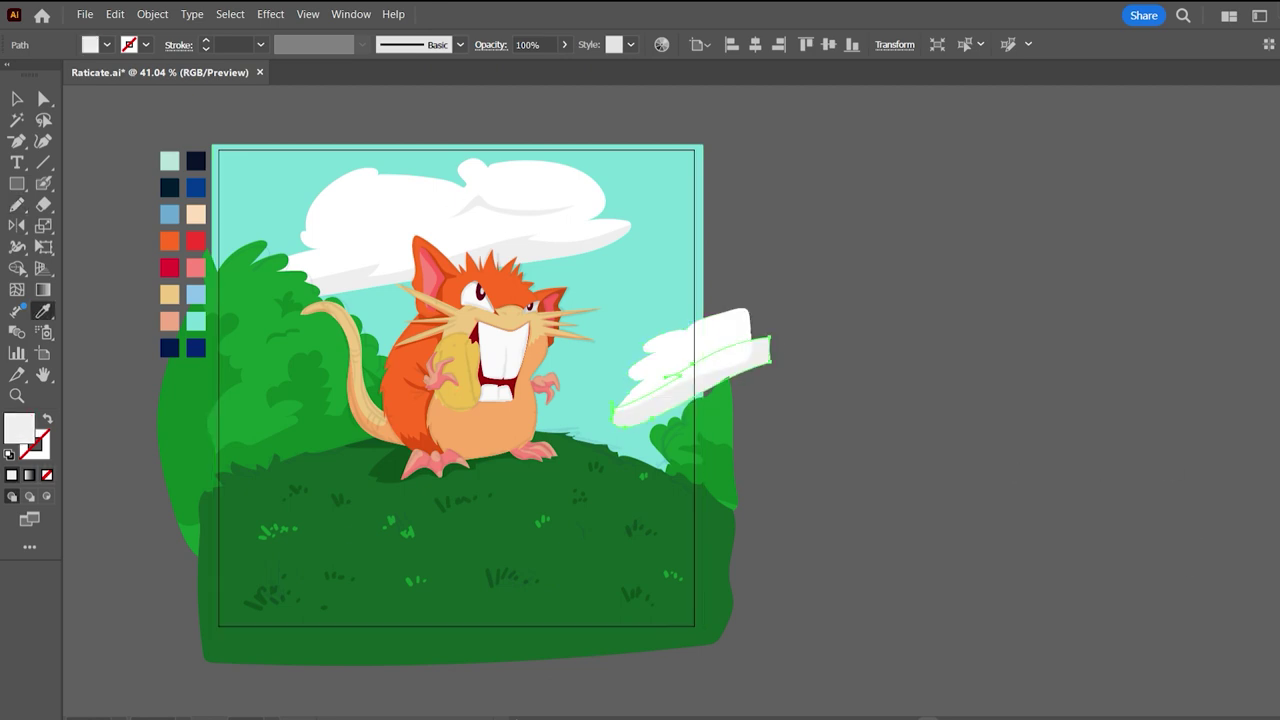
# Zoom in on the scene and clear the selection, ready for freehand drawing.
pyautogui.keyDown('ctrl'); pyautogui.click(681, 347); pyautogui.keyUp('ctrl')
pyautogui.press('z')
pyautogui.scroll(2, 619, 386)
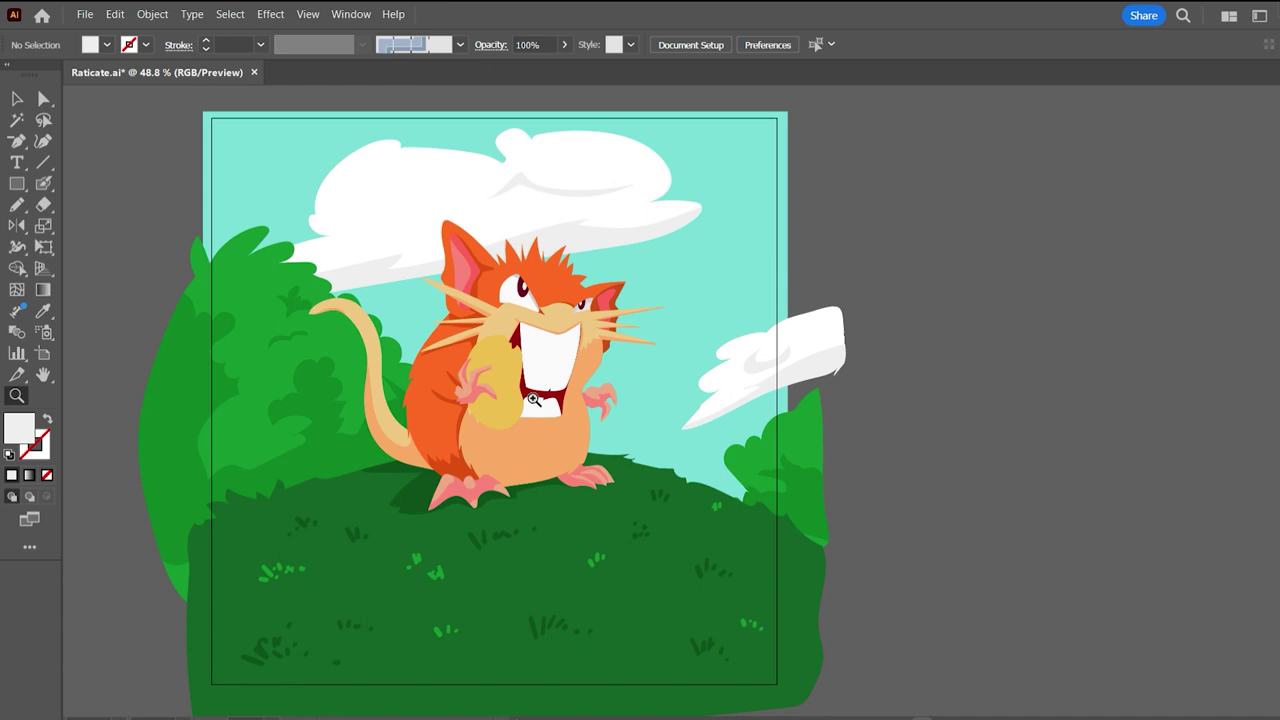
pyautogui.hotkey('ctrl', 'shift', 'a')
pyautogui.press('n')
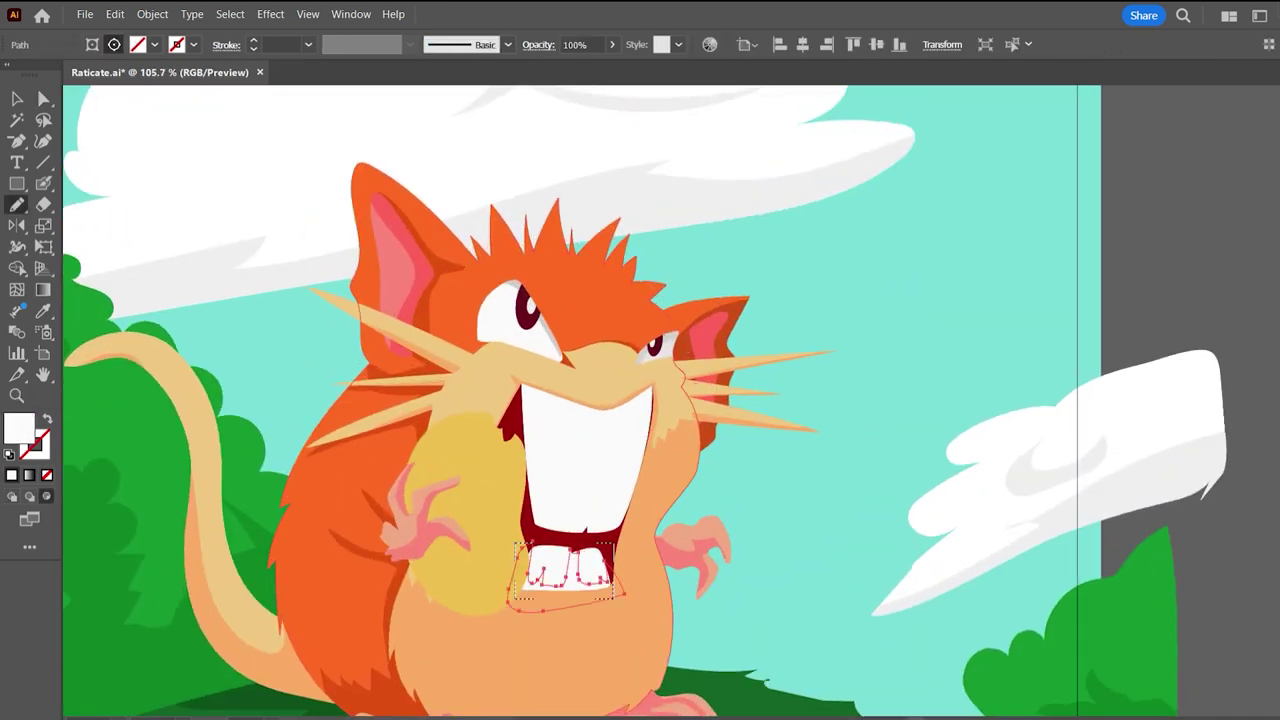
# Zoom in on the lower teeth and select an anchor on the teeth shading shape.
pyautogui.press('z')
pyautogui.scroll(5, 609, 598)
pyautogui.keyDown('ctrl'); pyautogui.click(609, 598); pyautogui.keyUp('ctrl')
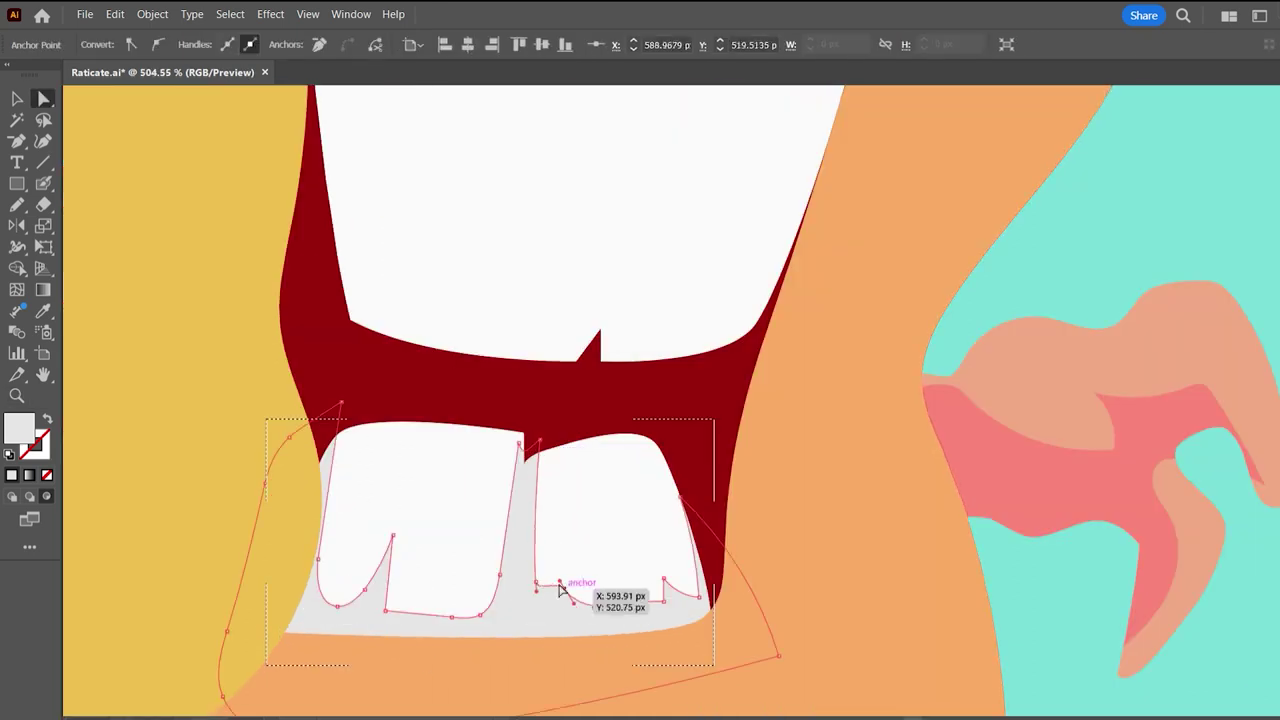
pyautogui.scroll(-3, 489, 581)
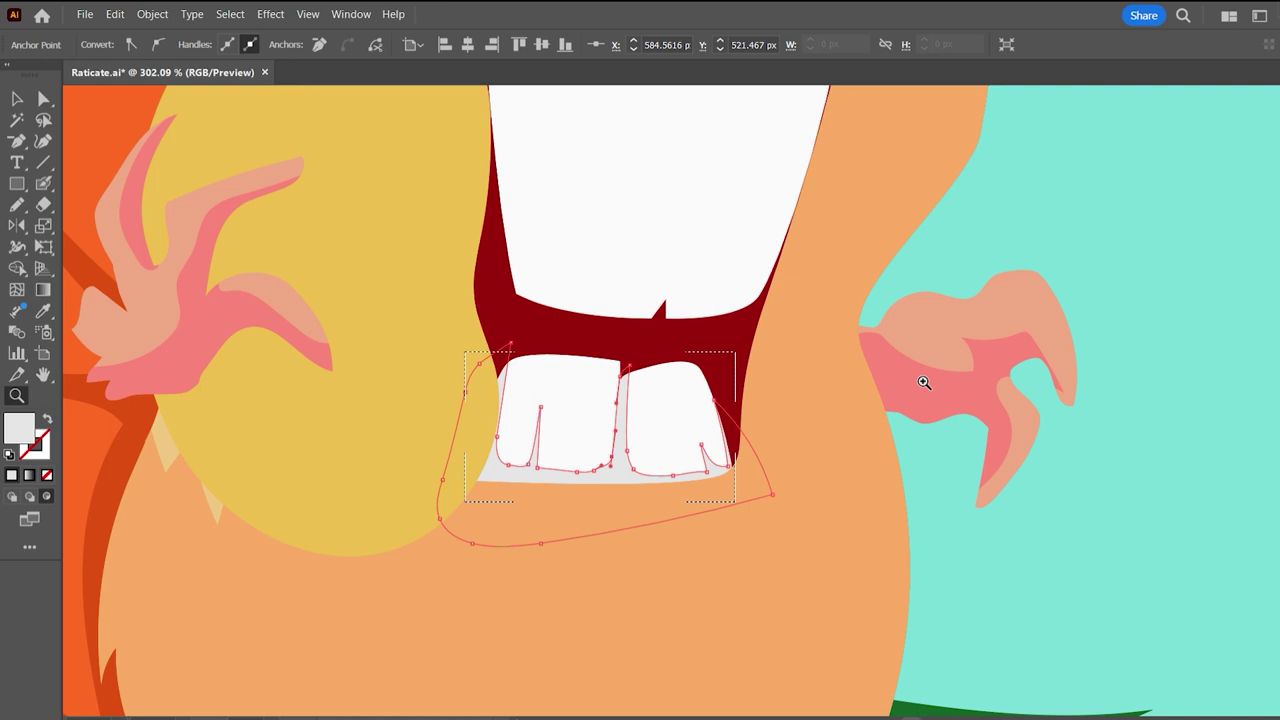
pyautogui.hotkey('ctrl', '0')
pyautogui.hotkey('ctrl', 'shift', 'a')
pyautogui.press('n')
# Reshape the front tooth's left edge and smooth the groove curve between the teeth.
pyautogui.scroll(2, 527, 340)
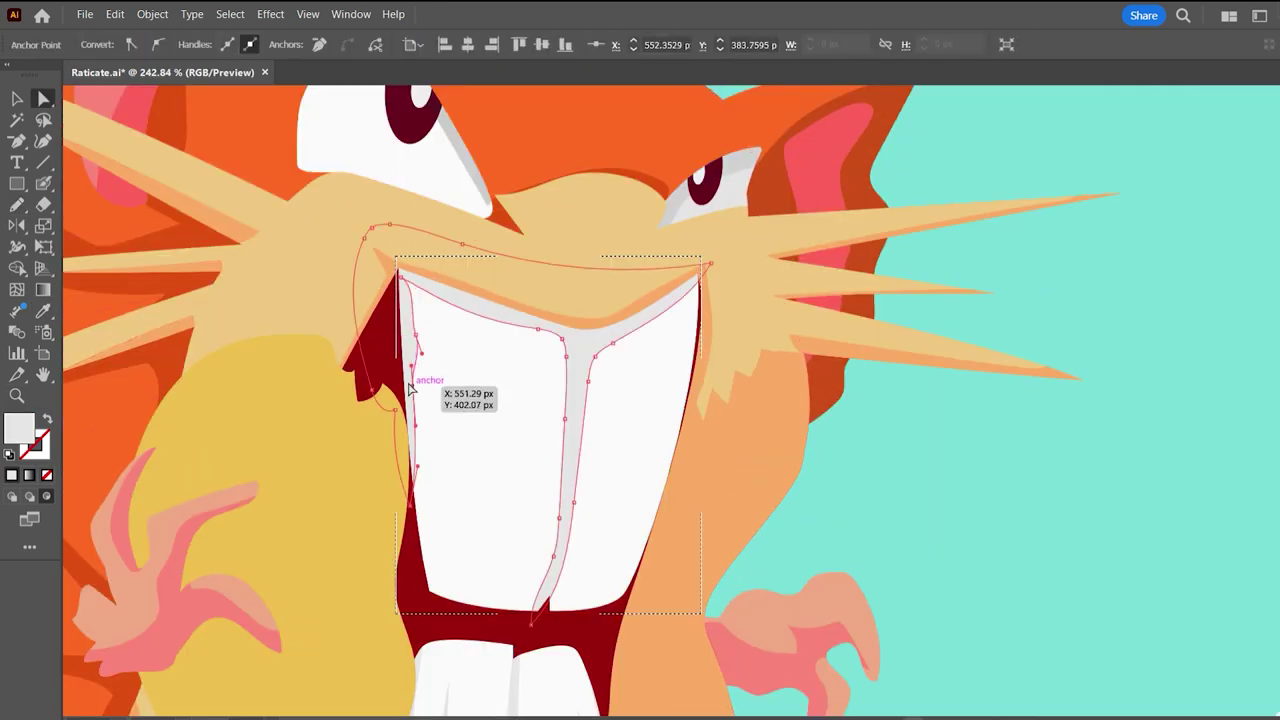
pyautogui.moveTo(414, 337); pyautogui.dragTo(413, 583)
pyautogui.press('p')
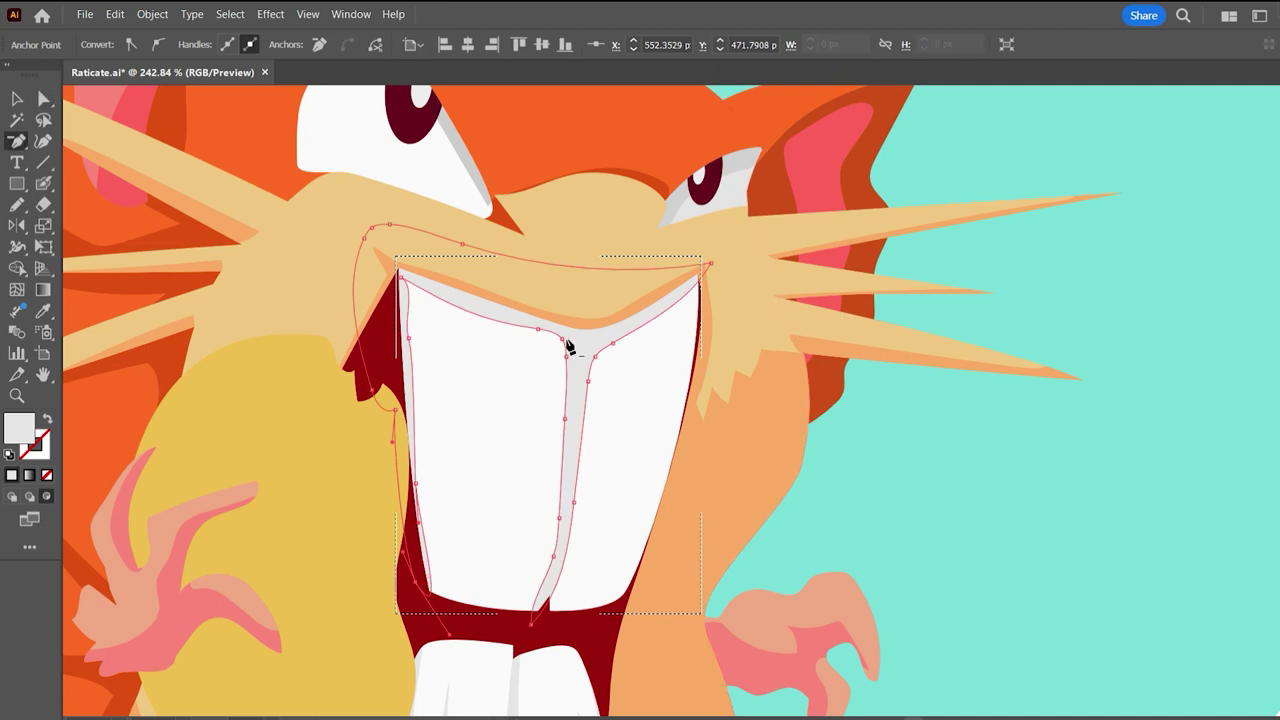
pyautogui.press('a')
pyautogui.scroll(2, 740, 400)
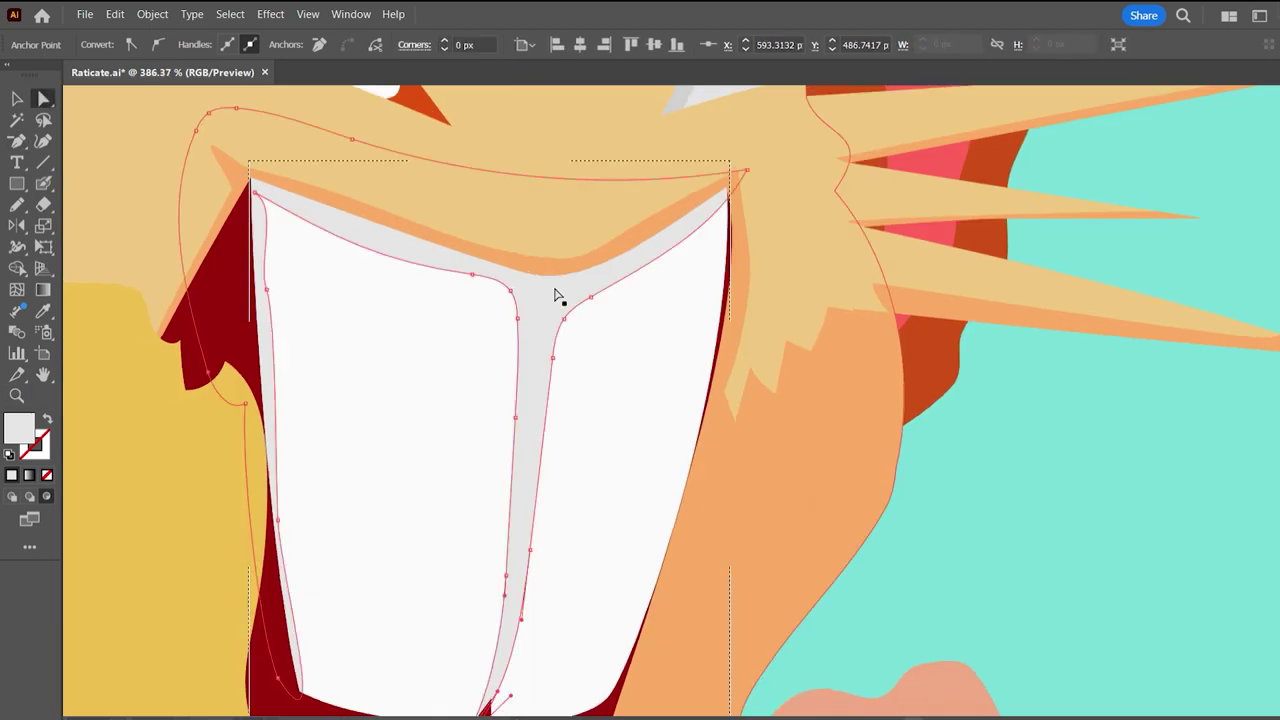
pyautogui.moveTo(746, 172); pyautogui.dragTo(749, 154)
pyautogui.moveTo(715, 230); pyautogui.dragTo(606, 283)
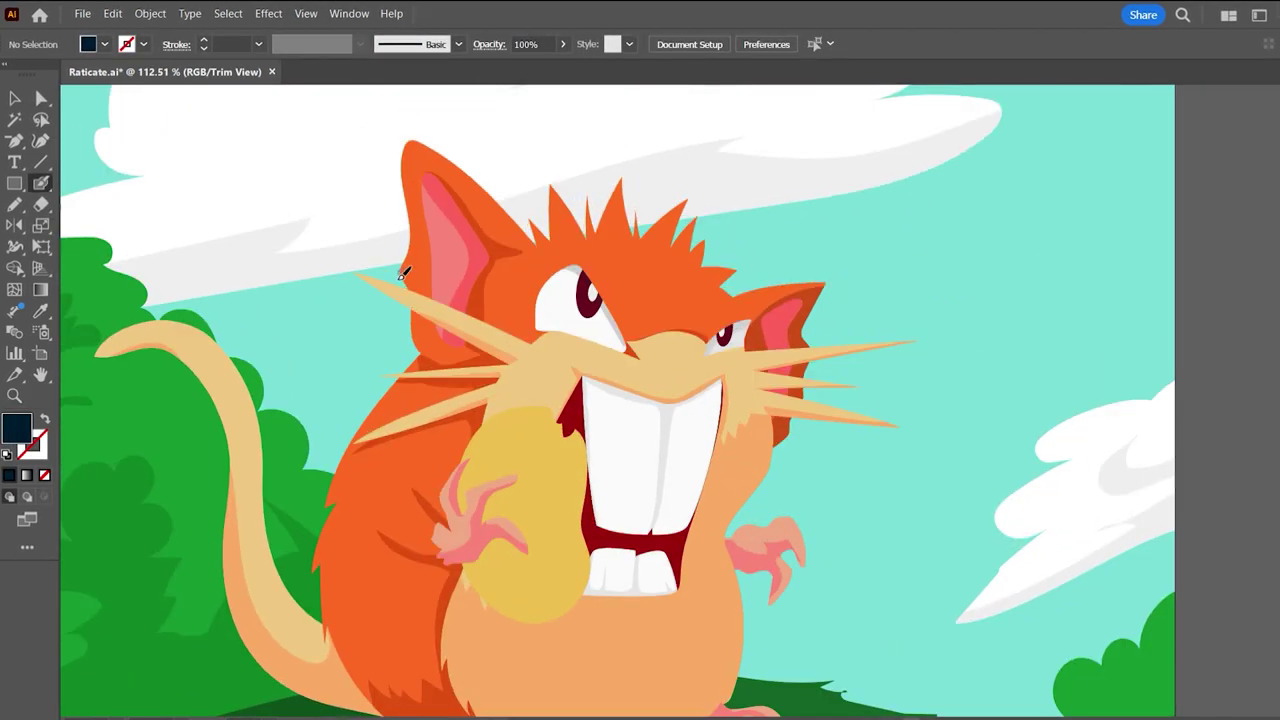
# Switch to a black stroke with no fill and outline the left ear's outer, top and lower edges.
pyautogui.hotkey('shift', 'x')
pyautogui.scroll(1, 404, 275)
pyautogui.moveTo(404, 262)
pyautogui.mouseDown()
pyautogui.moveTo(403, 150)
pyautogui.moveTo(505, 160)
pyautogui.mouseUp()
pyautogui.moveTo(430, 145); pyautogui.dragTo(518, 256)
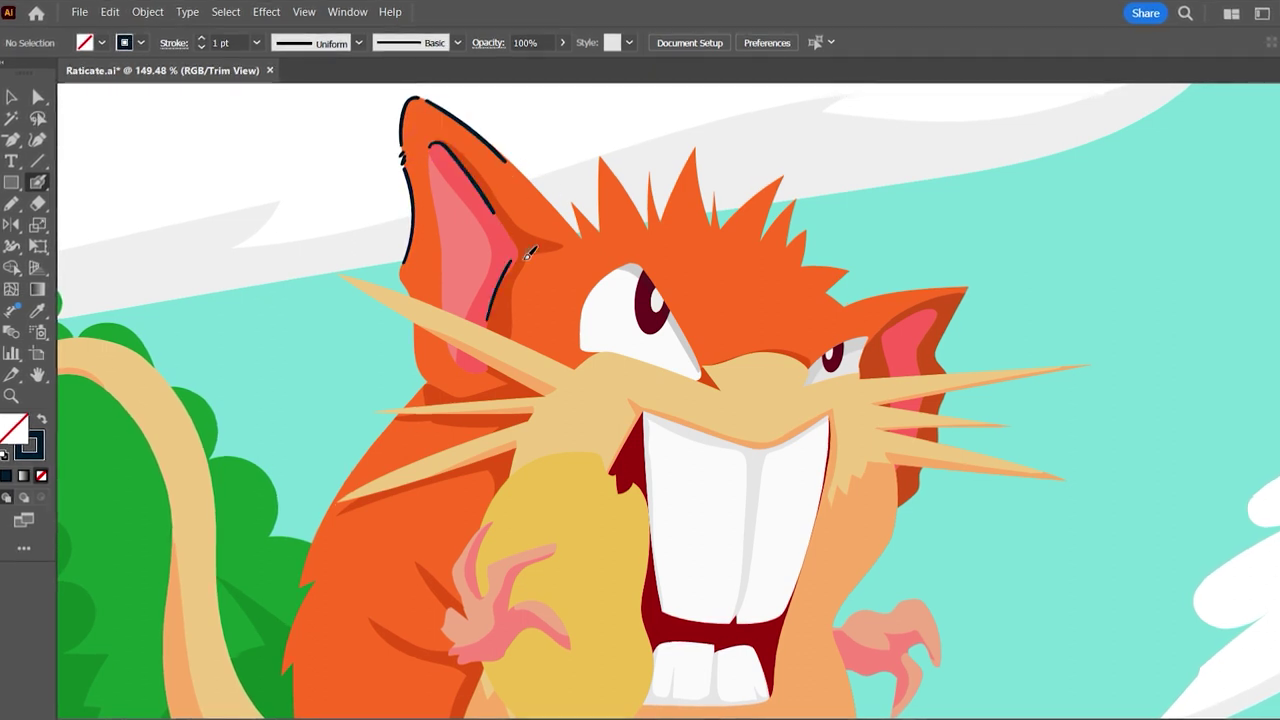
pyautogui.moveTo(412, 332); pyautogui.dragTo(503, 390)
pyautogui.hotkey('ctrl', '0')
pyautogui.scroll(3, 226, 397)
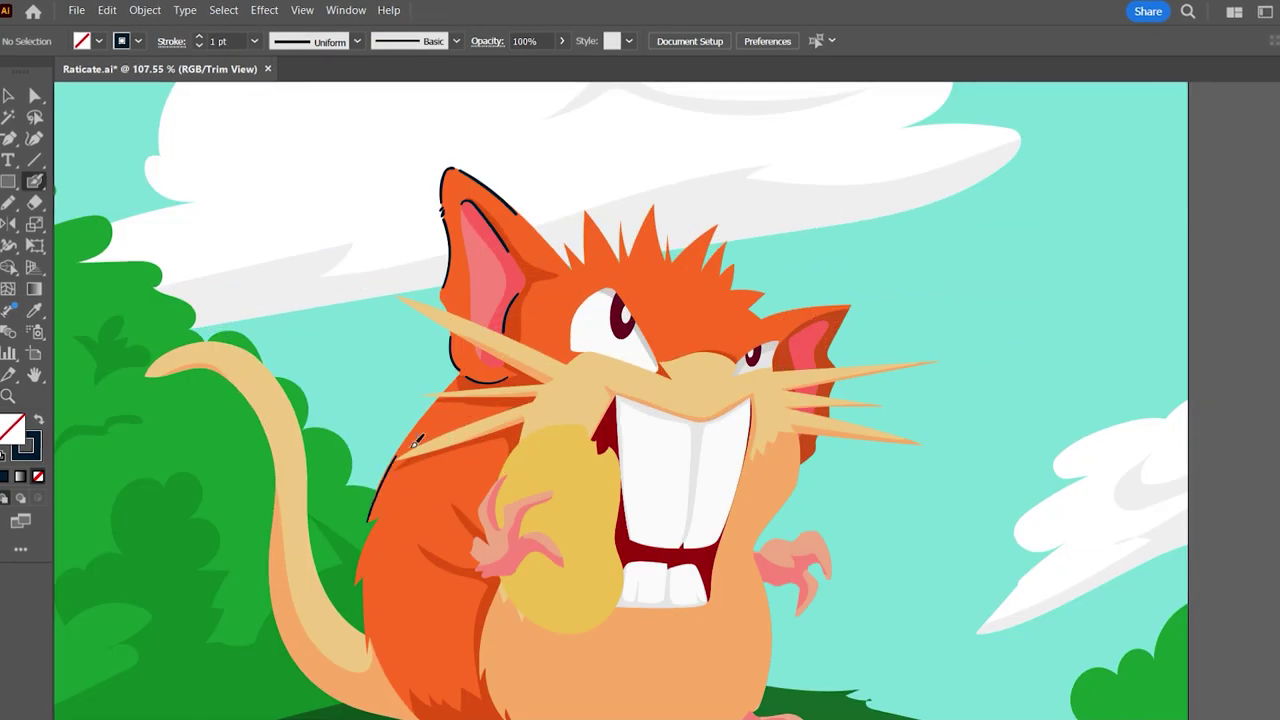
# Outline the body's left side, with fur tufts and the crease under the raised arm.
pyautogui.moveTo(410, 300)
pyautogui.mouseDown()
pyautogui.moveTo(333, 515)
pyautogui.moveTo(330, 578)
pyautogui.mouseUp()
pyautogui.scroll(-2, 322, 472)
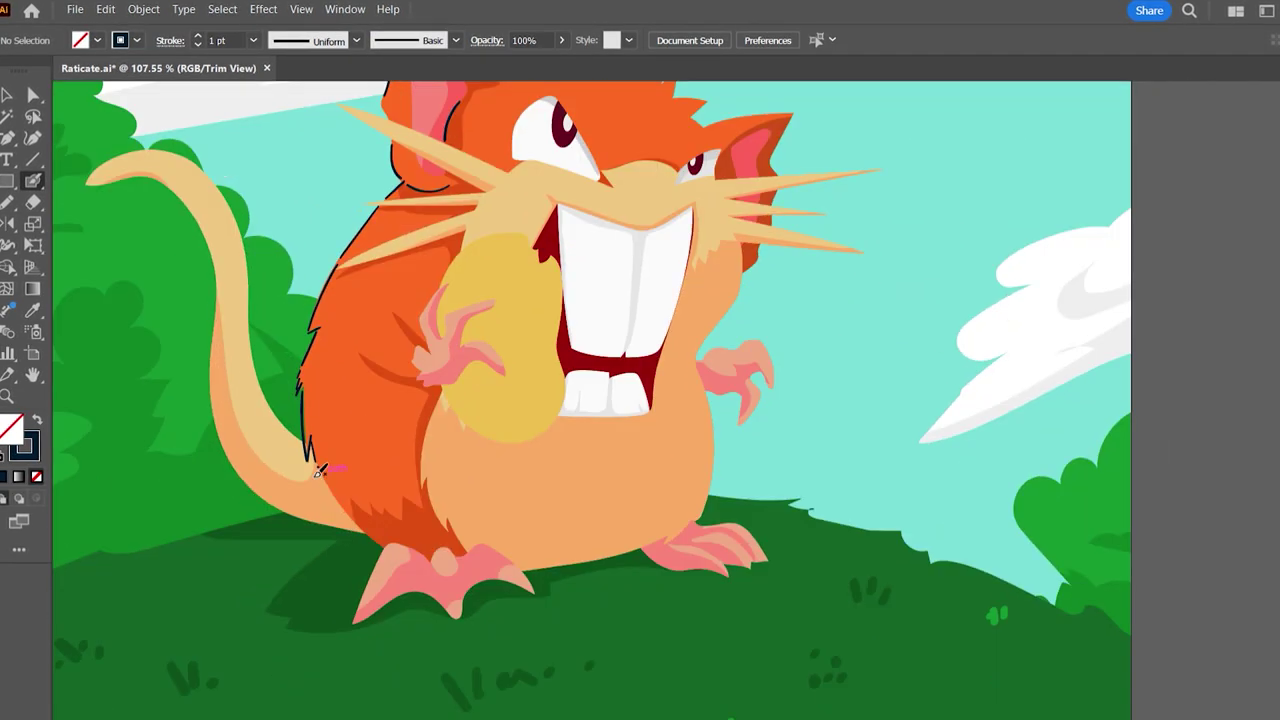
pyautogui.moveTo(367, 505); pyautogui.dragTo(384, 512)
pyautogui.moveTo(358, 355); pyautogui.dragTo(414, 376)
pyautogui.moveTo(405, 325); pyautogui.dragTo(425, 350)
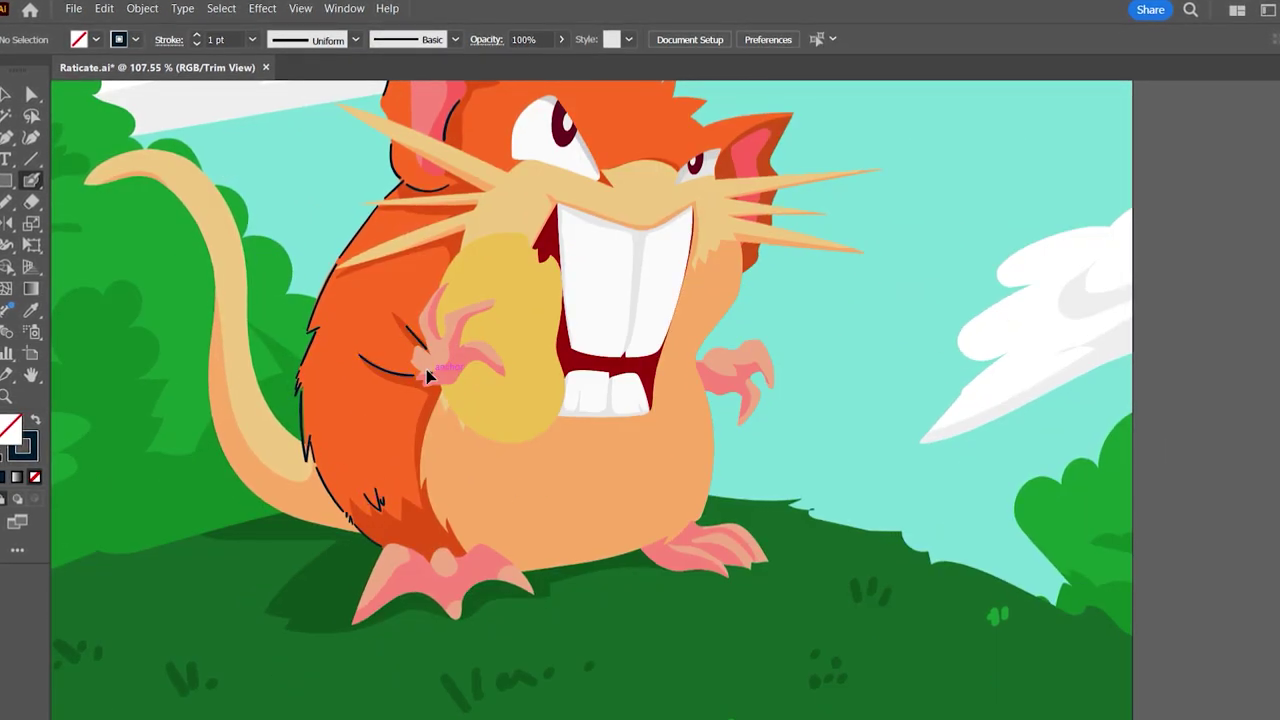
pyautogui.moveTo(432, 402); pyautogui.dragTo(427, 487)
pyautogui.moveTo(444, 530); pyautogui.dragTo(460, 550)
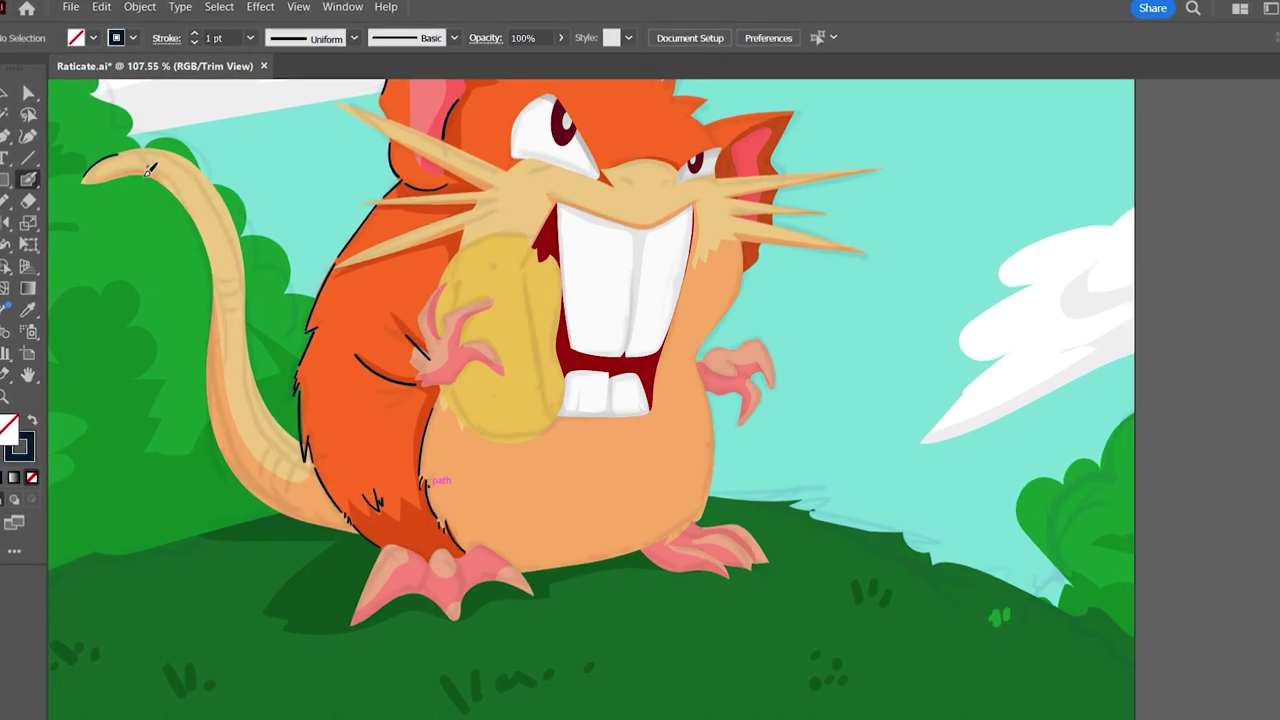
# Outline the belly's bottom between the feet and its right side.
pyautogui.scroll(3, 330, 175)
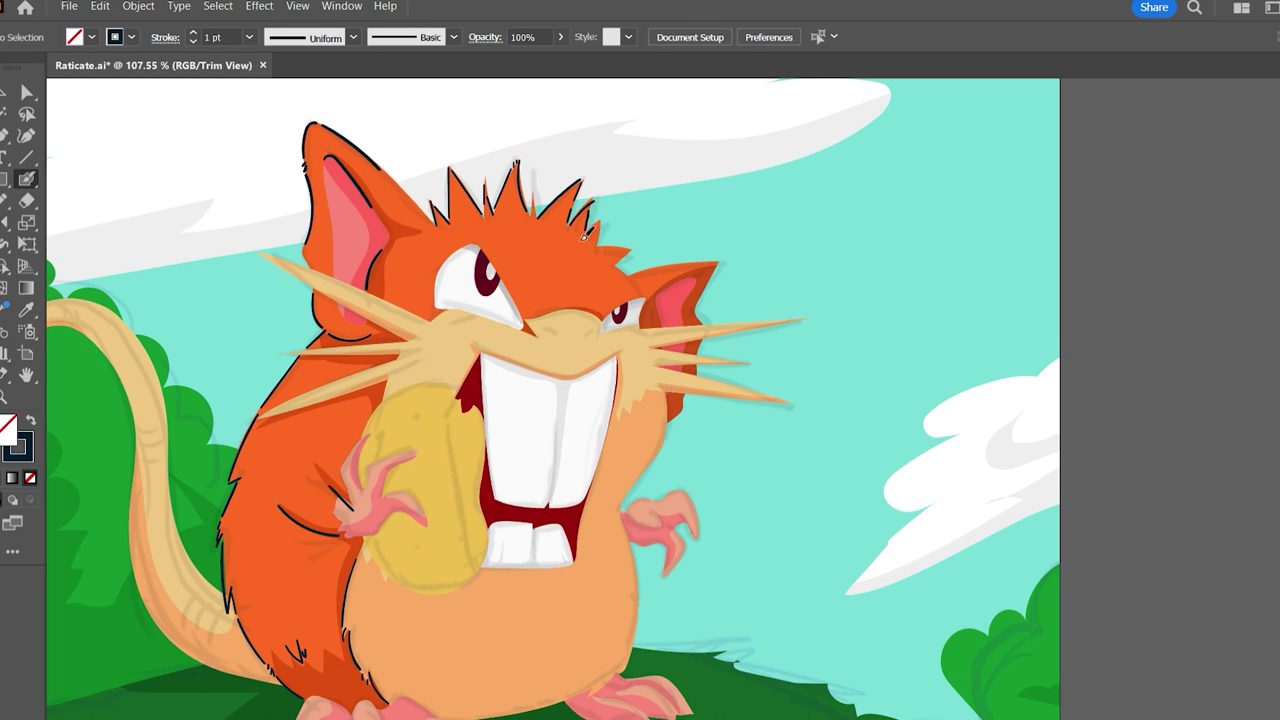
pyautogui.scroll(-5, 550, 205)
pyautogui.scroll(3, 565, 192)
pyautogui.scroll(1, 565, 192)
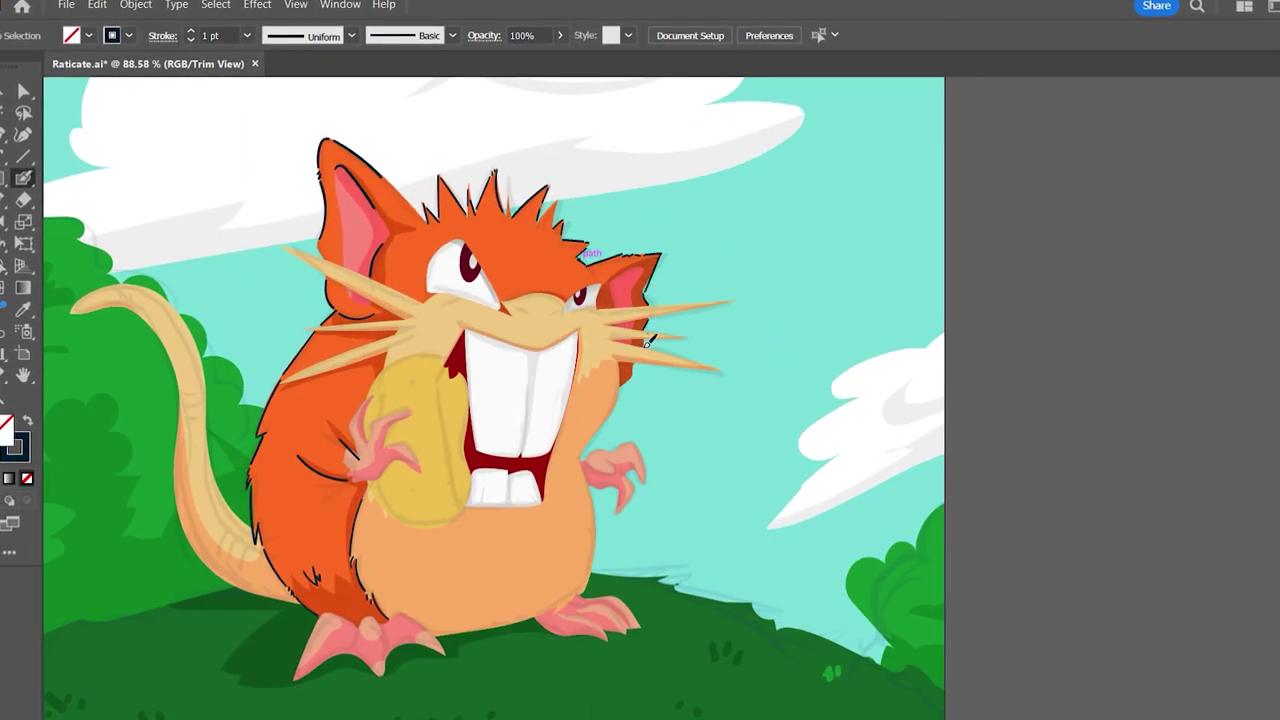
pyautogui.scroll(-3, 312, 524)
pyautogui.hscroll(3, 312, 524)
pyautogui.moveTo(311, 524); pyautogui.dragTo(411, 507)
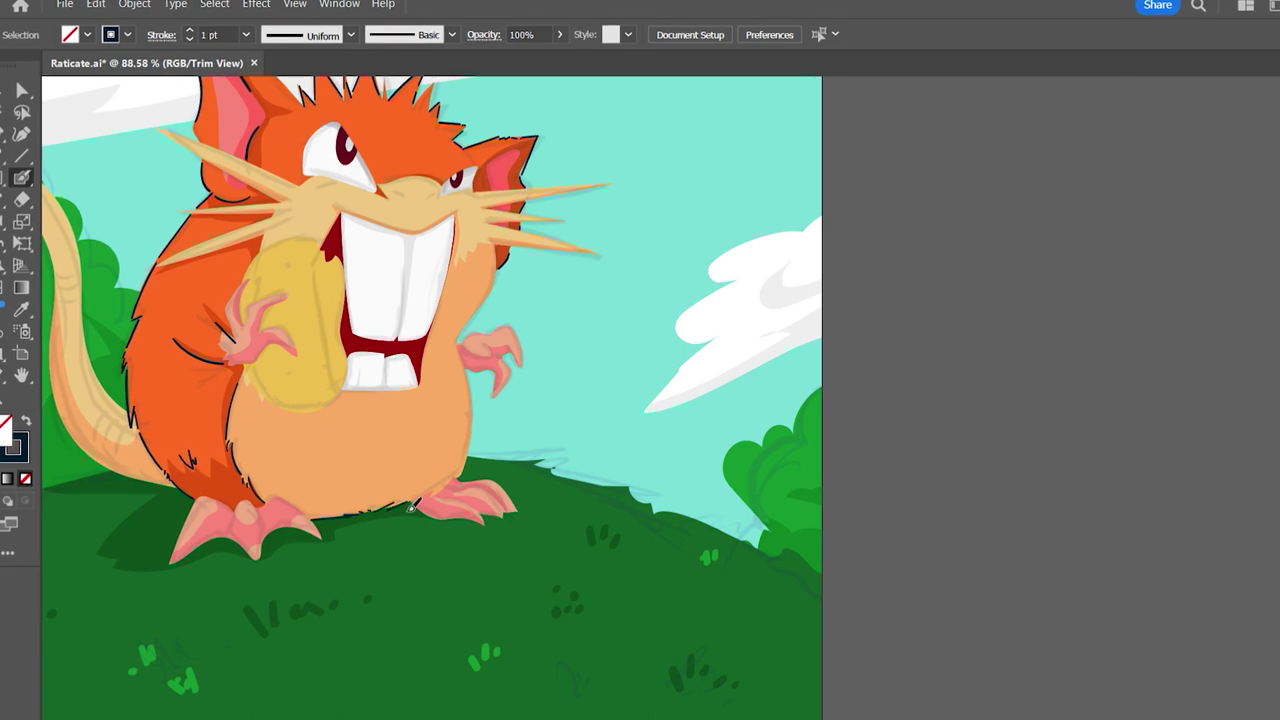
pyautogui.moveTo(462, 340); pyautogui.dragTo(475, 460)
# Rotate the view counter-clockwise and ink the top edge of the left eye.
pyautogui.scroll(3, 475, 460)
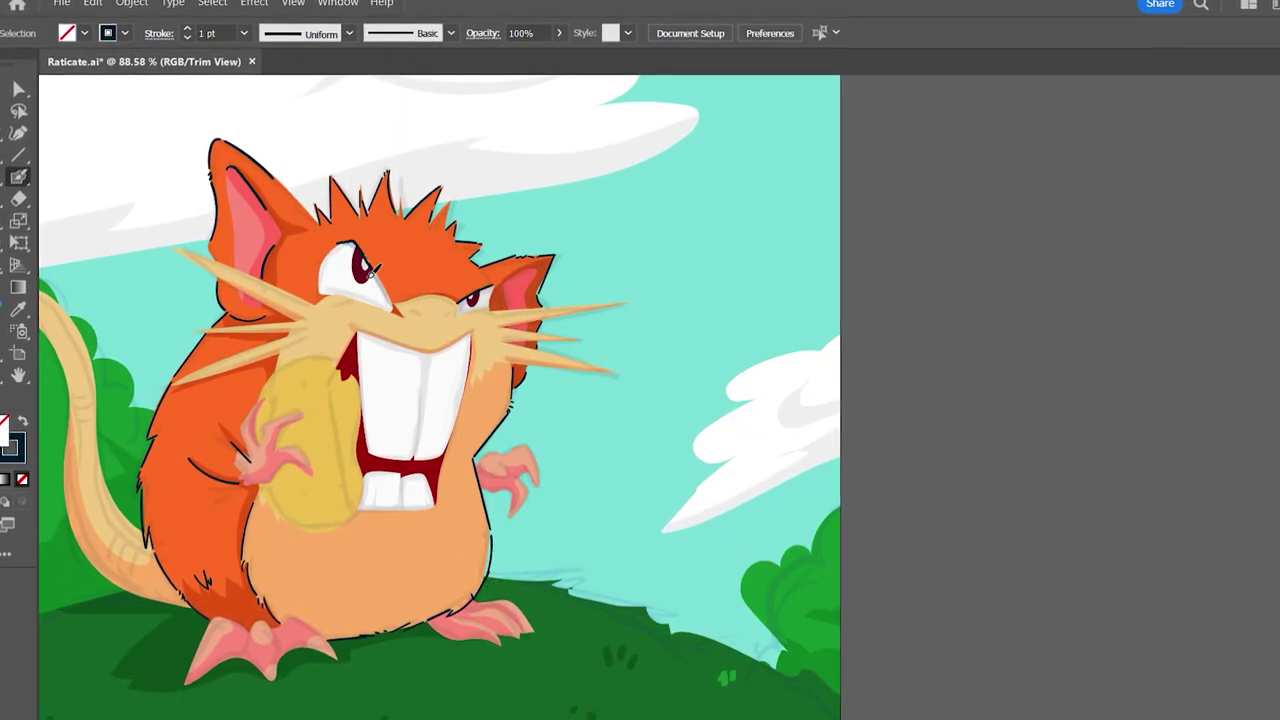
pyautogui.hotkey('shift', 'h')
pyautogui.moveTo(375, 276); pyautogui.dragTo(393, 600)
pyautogui.scroll(5, 393, 600)
pyautogui.press('n')
pyautogui.moveTo(620, 370)
pyautogui.mouseDown()
pyautogui.moveTo(406, 428)
pyautogui.moveTo(415, 470)
pyautogui.moveTo(541, 500)
pyautogui.mouseUp()
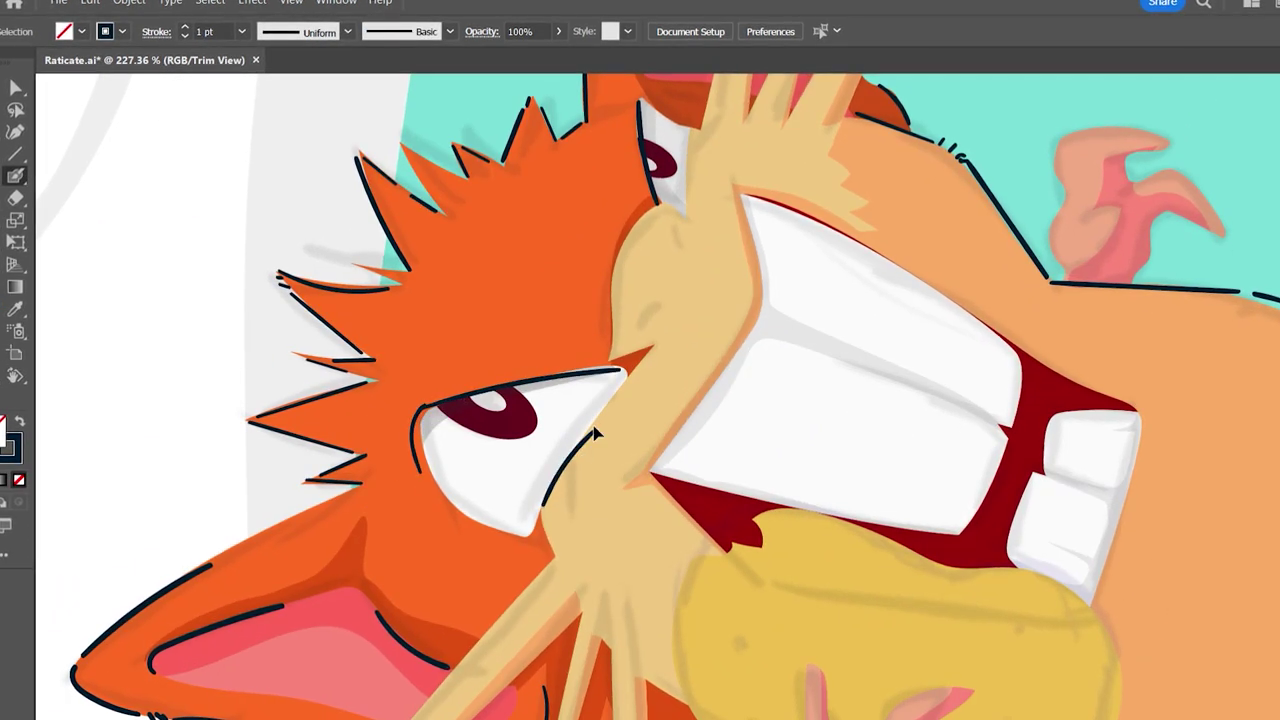
# Ink the nose arc, nostril mark, cheek curve and the edge beside the teeth.
pyautogui.moveTo(636, 329); pyautogui.dragTo(660, 304)
pyautogui.moveTo(672, 228)
pyautogui.mouseDown()
pyautogui.moveTo(678, 244)
pyautogui.moveTo(610, 352)
pyautogui.mouseUp()
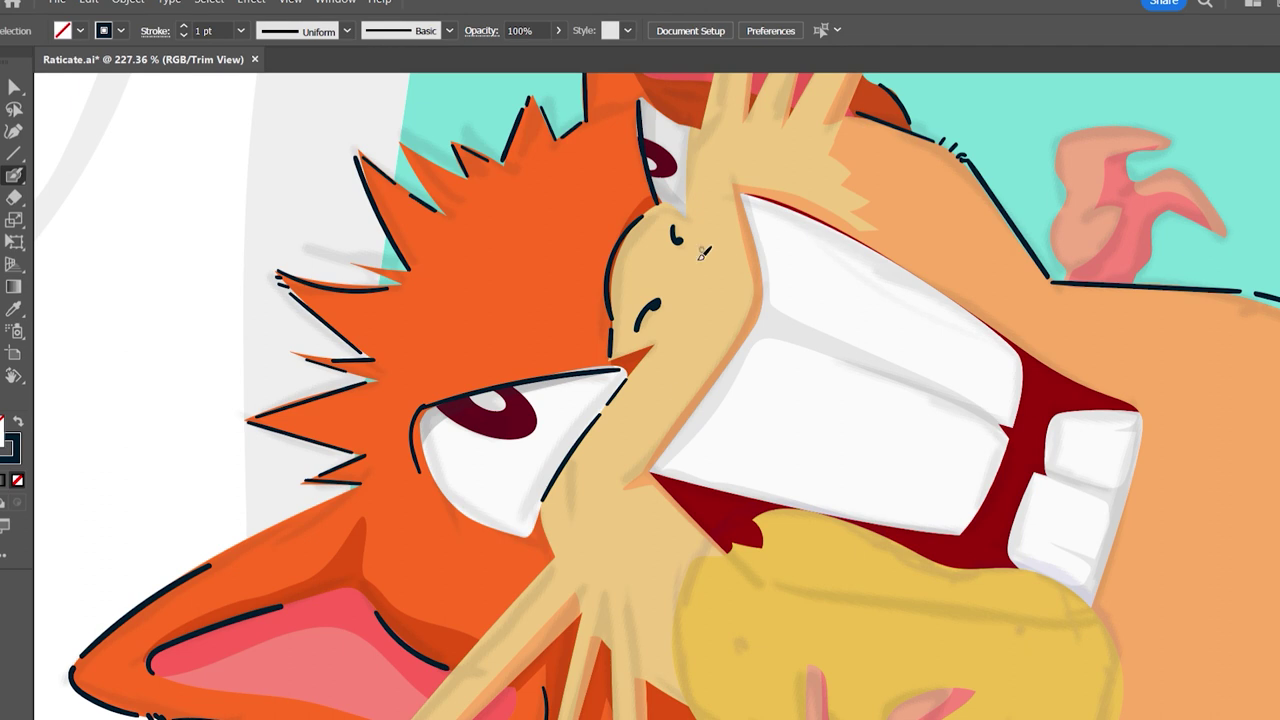
pyautogui.moveTo(660, 440); pyautogui.dragTo(612, 426)
pyautogui.moveTo(570, 478)
pyautogui.mouseDown()
pyautogui.moveTo(638, 405)
pyautogui.moveTo(683, 170)
pyautogui.mouseUp()
pyautogui.scroll(-3, 466, 409)
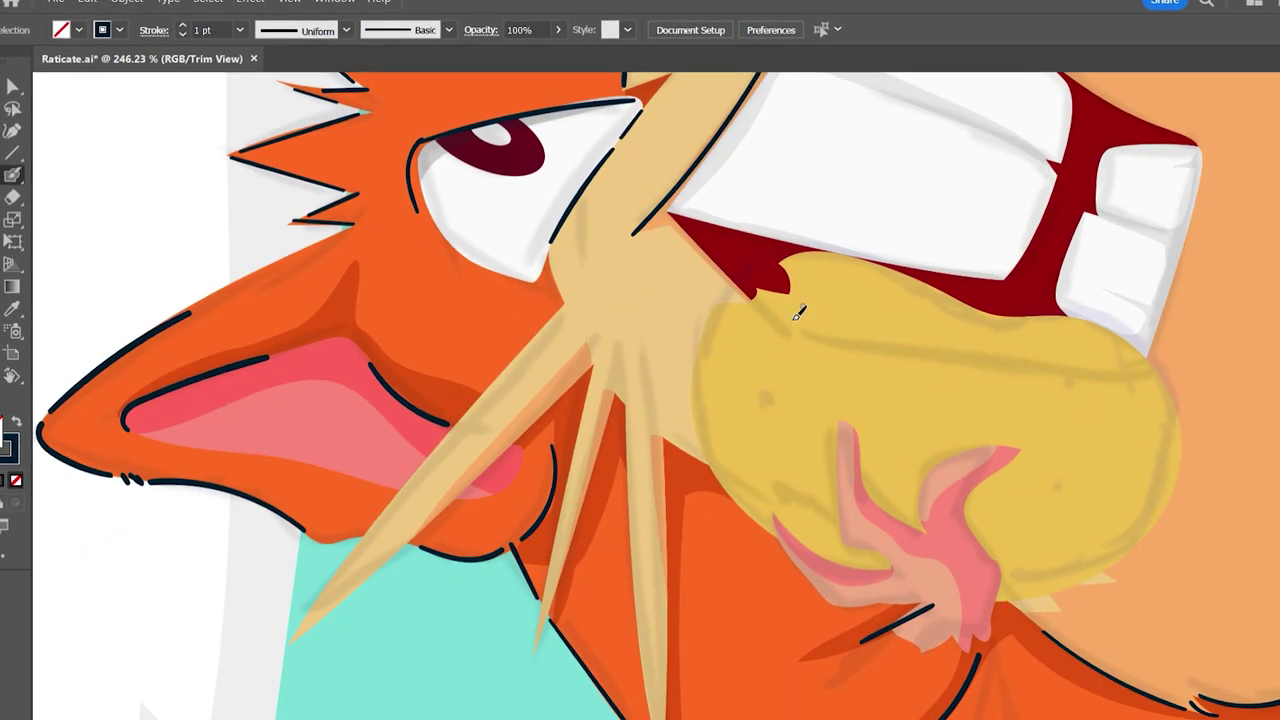
pyautogui.scroll(2, 535, 233)
pyautogui.scroll(5, 611, 229)
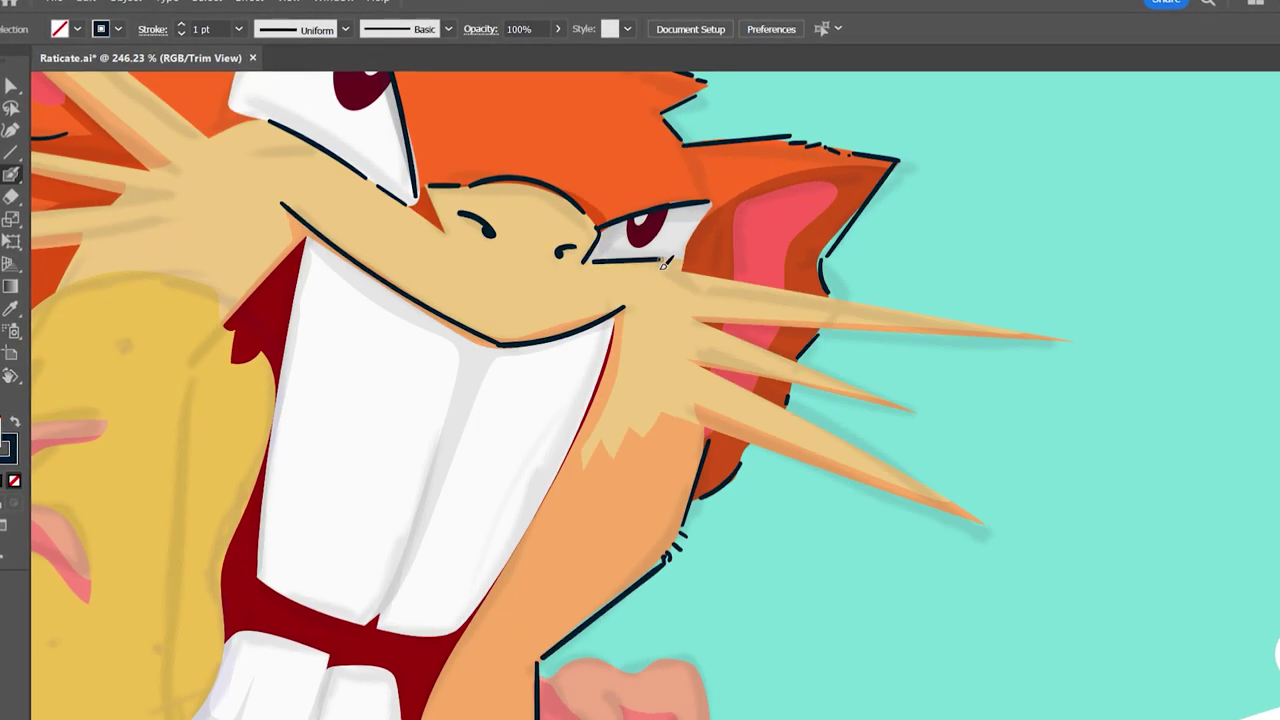
# Outline the right ear's inner edge and add strokes along the ear.
pyautogui.moveTo(730, 205)
pyautogui.mouseDown()
pyautogui.moveTo(850, 180)
pyautogui.moveTo(740, 280)
pyautogui.mouseUp()
pyautogui.moveTo(832, 208); pyautogui.dragTo(788, 288)
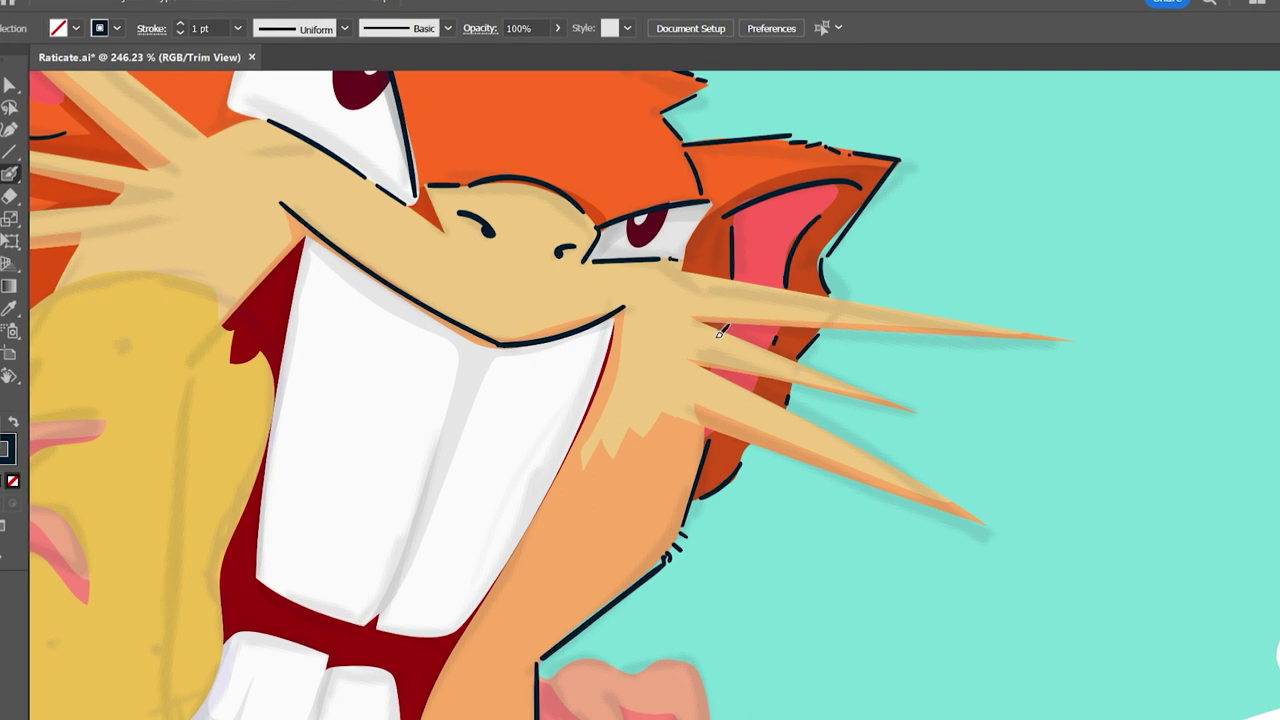
pyautogui.scroll(-5, 605, 357)
pyautogui.scroll(5, 606, 357)
pyautogui.scroll(-4, 606, 357)
# Outline the front tooth's edges, the top of the teeth and the lower teeth.
pyautogui.moveTo(566, 345); pyautogui.dragTo(622, 230)
pyautogui.moveTo(502, 246); pyautogui.dragTo(522, 356)
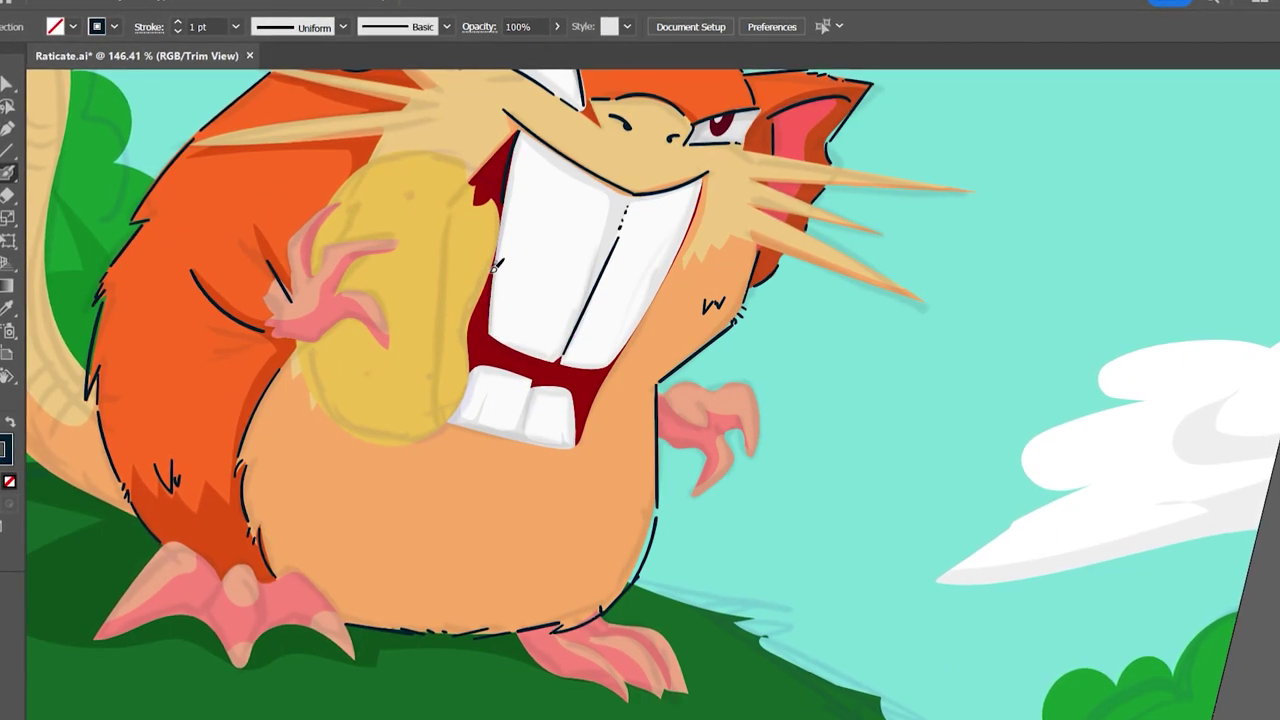
pyautogui.moveTo(702, 182); pyautogui.dragTo(624, 342)
pyautogui.moveTo(505, 130); pyautogui.dragTo(708, 176)
pyautogui.moveTo(468, 370)
pyautogui.mouseDown()
pyautogui.moveTo(530, 386)
pyautogui.moveTo(514, 434)
pyautogui.mouseUp()
pyautogui.moveTo(484, 408)
pyautogui.mouseDown()
pyautogui.moveTo(464, 438)
pyautogui.moveTo(605, 392)
pyautogui.moveTo(714, 378)
pyautogui.moveTo(752, 440)
pyautogui.mouseUp()
# Outline the raised hand's upper finger and rotate the view about 25° counter-clockwise.
pyautogui.scroll(-1, 400, 500)
pyautogui.moveTo(316, 298); pyautogui.dragTo(362, 212)
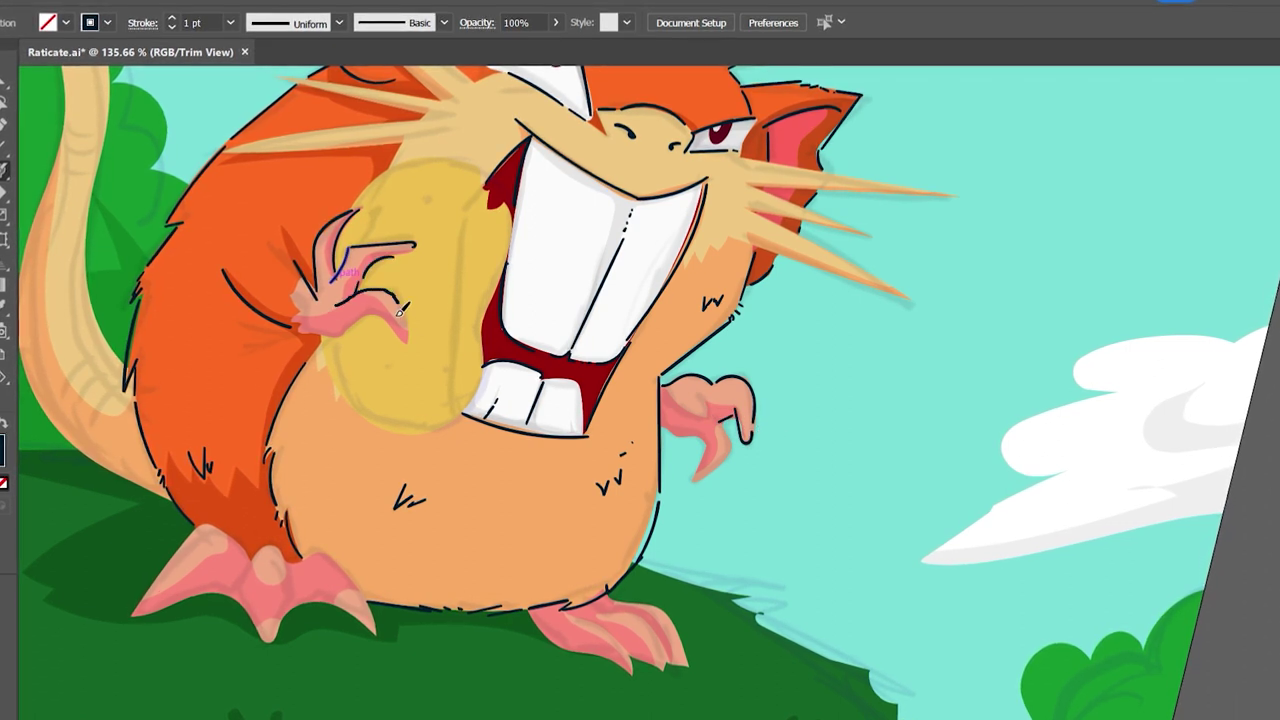
pyautogui.scroll(-3, 270, 370)
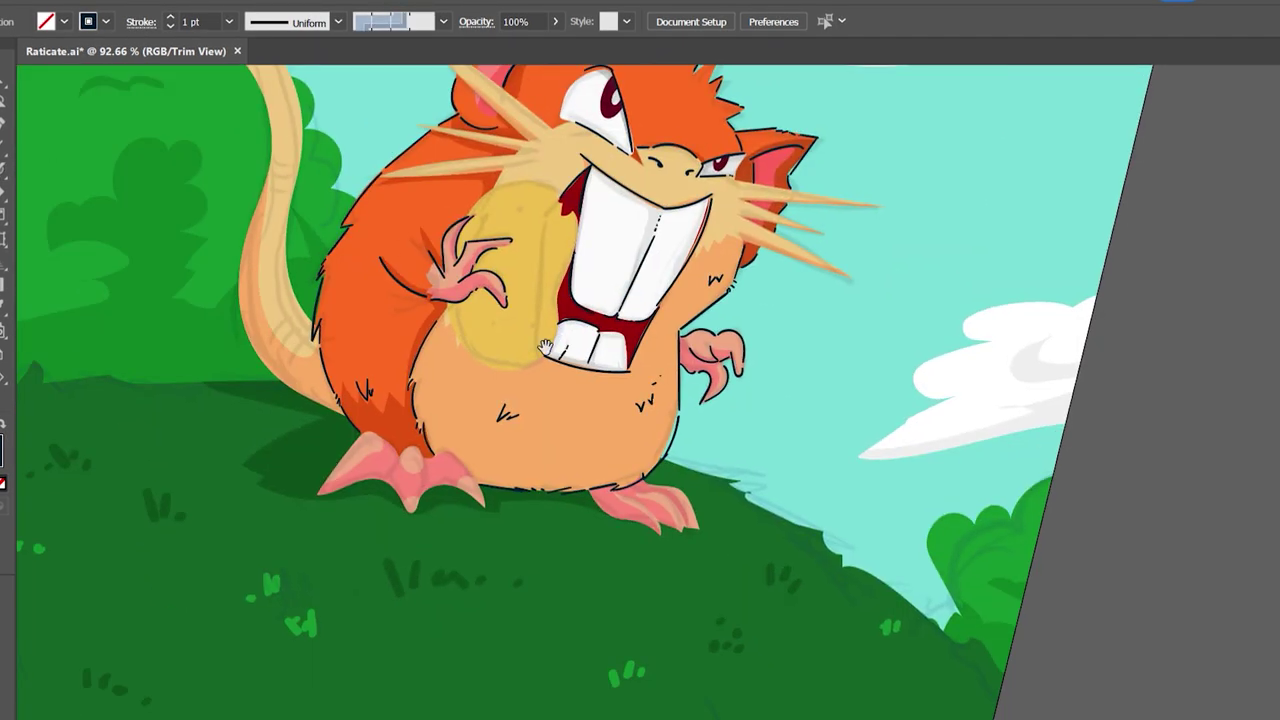
pyautogui.moveTo(573, 428)
pyautogui.mouseDown()
pyautogui.moveTo(537, 430)
pyautogui.moveTo(537, 480)
pyautogui.mouseUp()
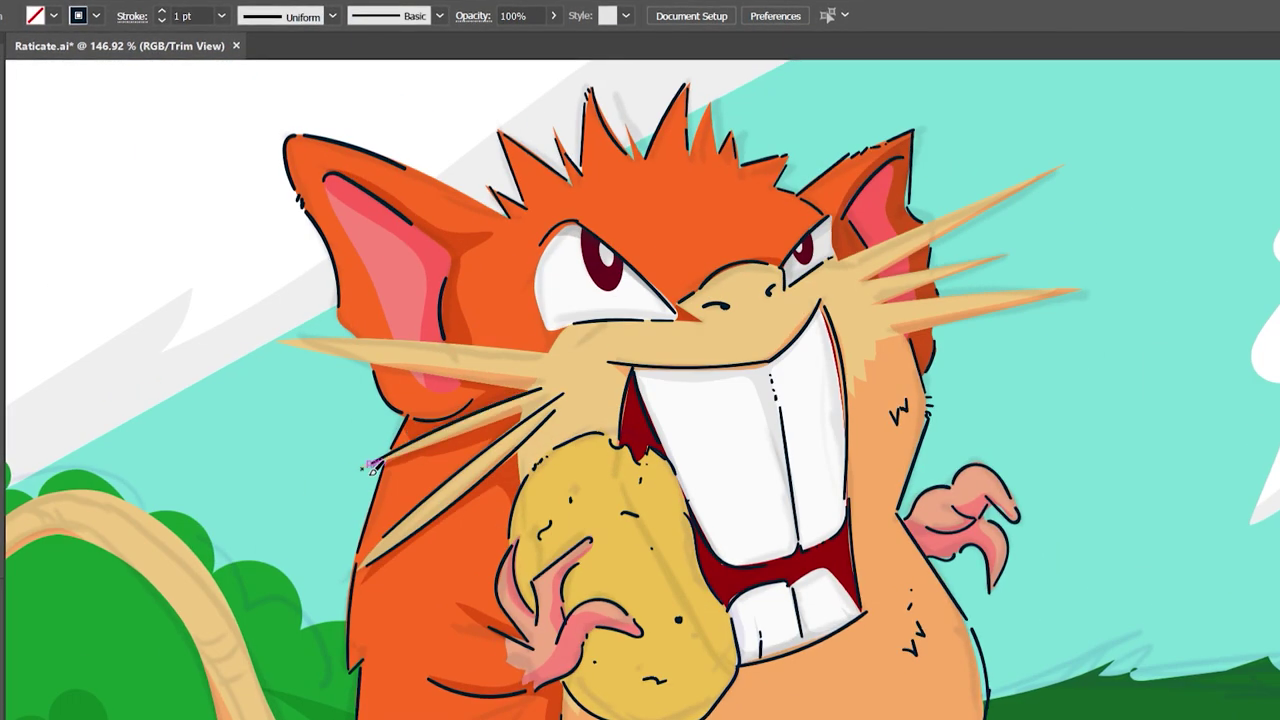
# Ink both edges of the left whisker and outline the three right whiskers.
pyautogui.moveTo(366, 463); pyautogui.dragTo(533, 397)
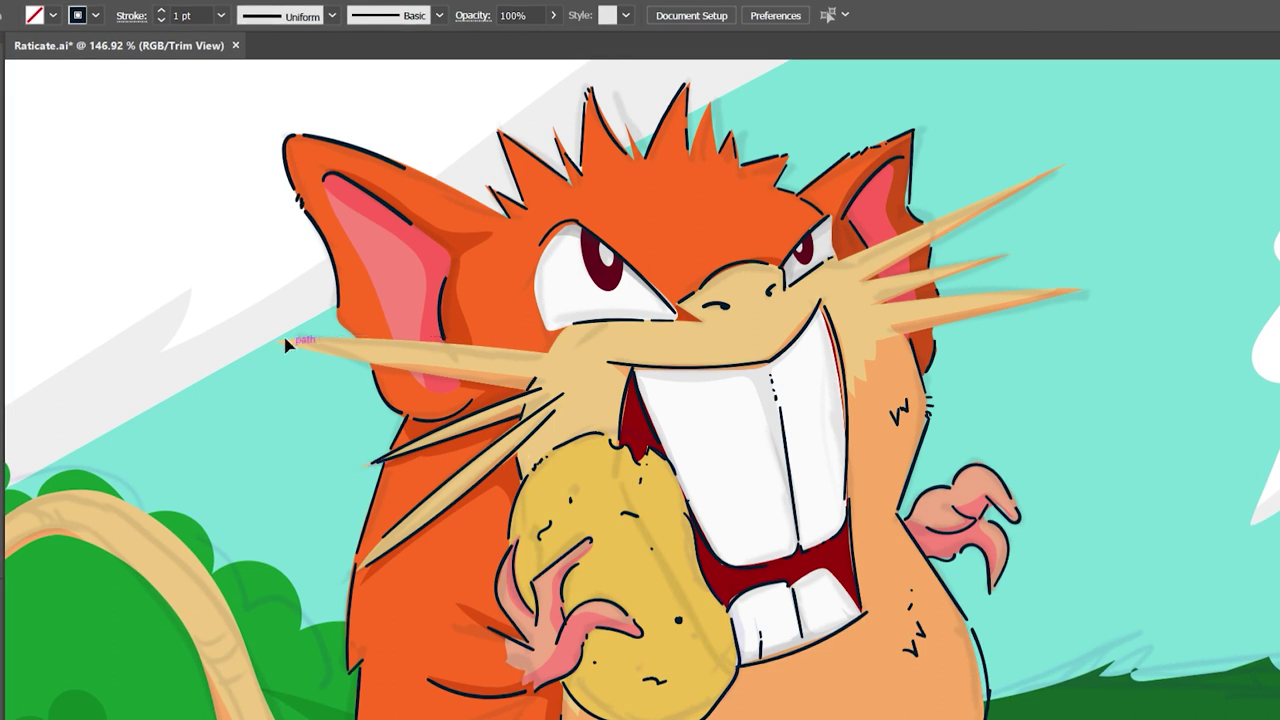
pyautogui.moveTo(286, 343); pyautogui.dragTo(552, 358)
pyautogui.moveTo(530, 300); pyautogui.dragTo(762, 210)
pyautogui.moveTo(555, 328); pyautogui.dragTo(697, 305)
pyautogui.moveTo(565, 355); pyautogui.dragTo(685, 347)
pyautogui.moveTo(605, 362); pyautogui.dragTo(765, 346)
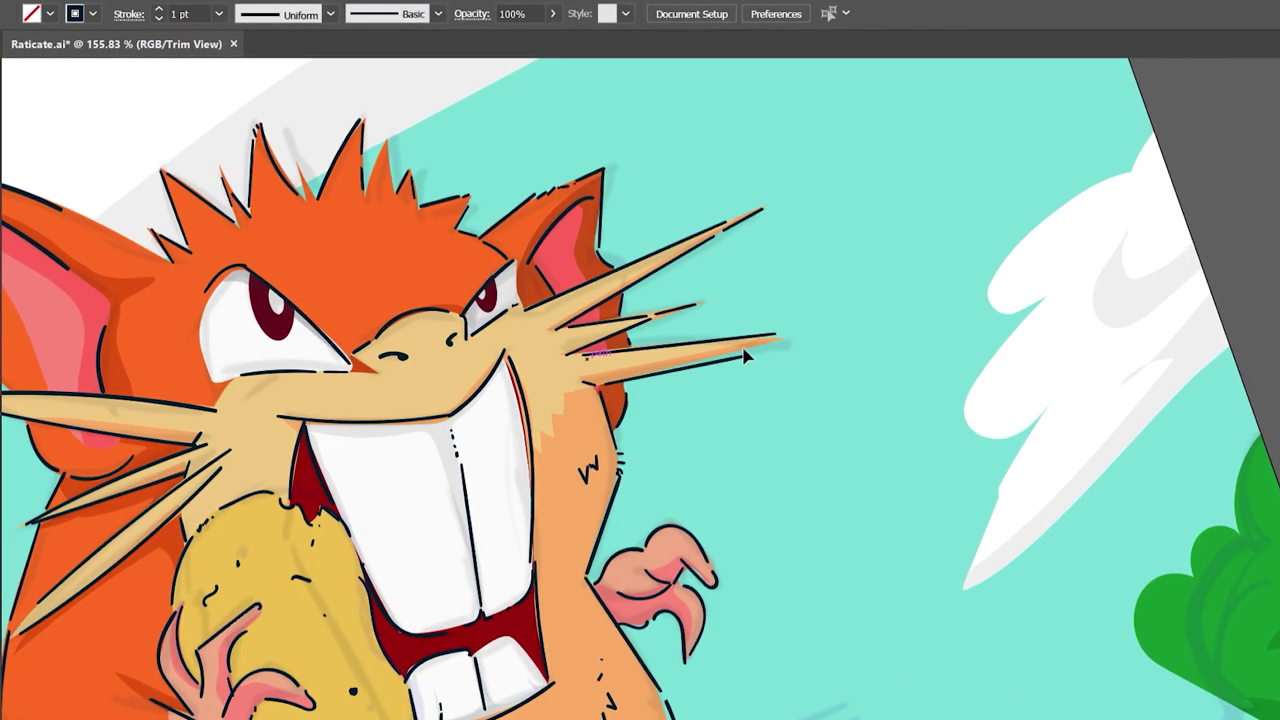
# Rotate the view so the tail runs across the top and outline the tail to its tip.
pyautogui.hotkey('ctrl', '0')
pyautogui.scroll(3, 612, 297)
pyautogui.scroll(4, 614, 297)
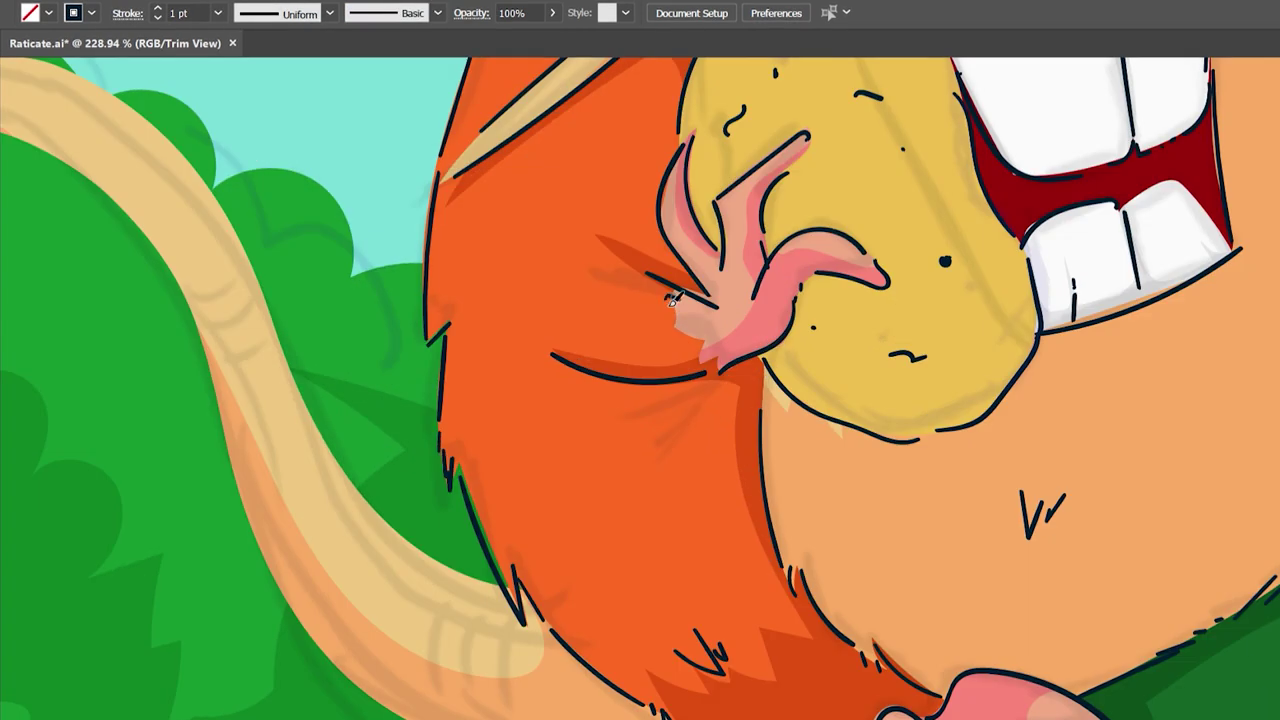
pyautogui.scroll(-3, 777, 340)
pyautogui.moveTo(771, 163); pyautogui.dragTo(535, 277)
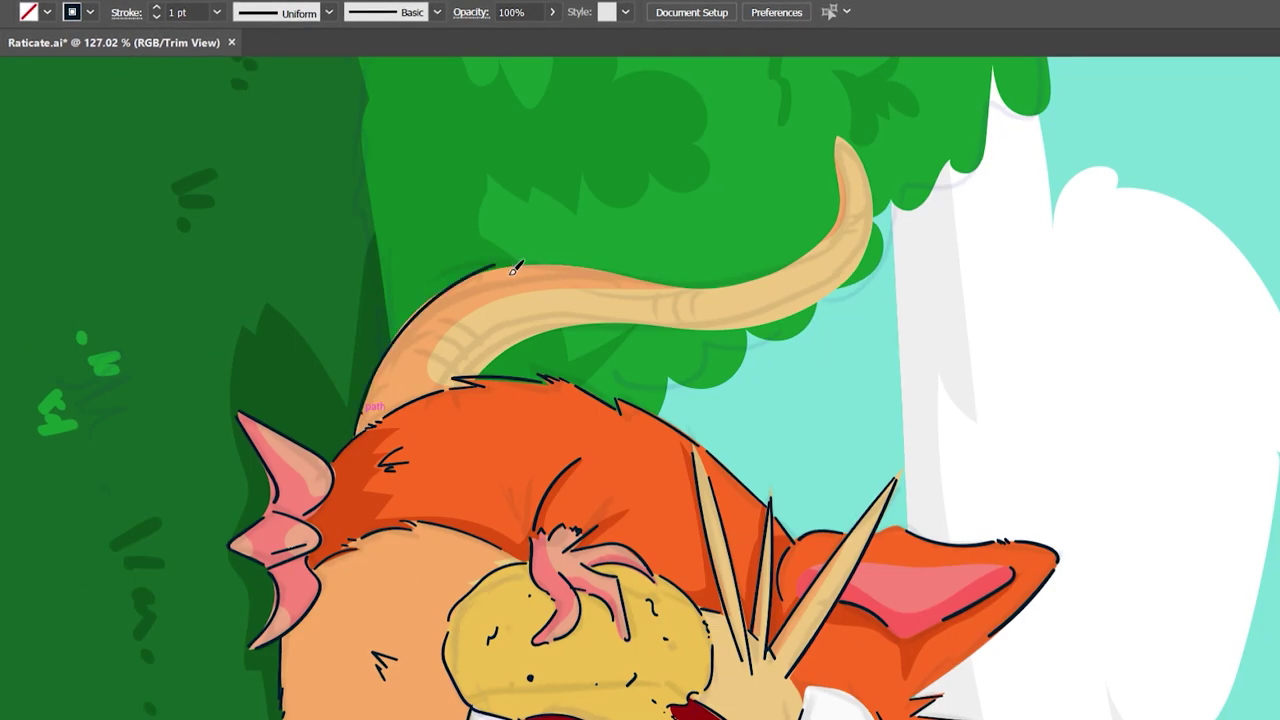
pyautogui.hscroll(5, 565, 327)
pyautogui.moveTo(426, 310); pyautogui.dragTo(645, 240)
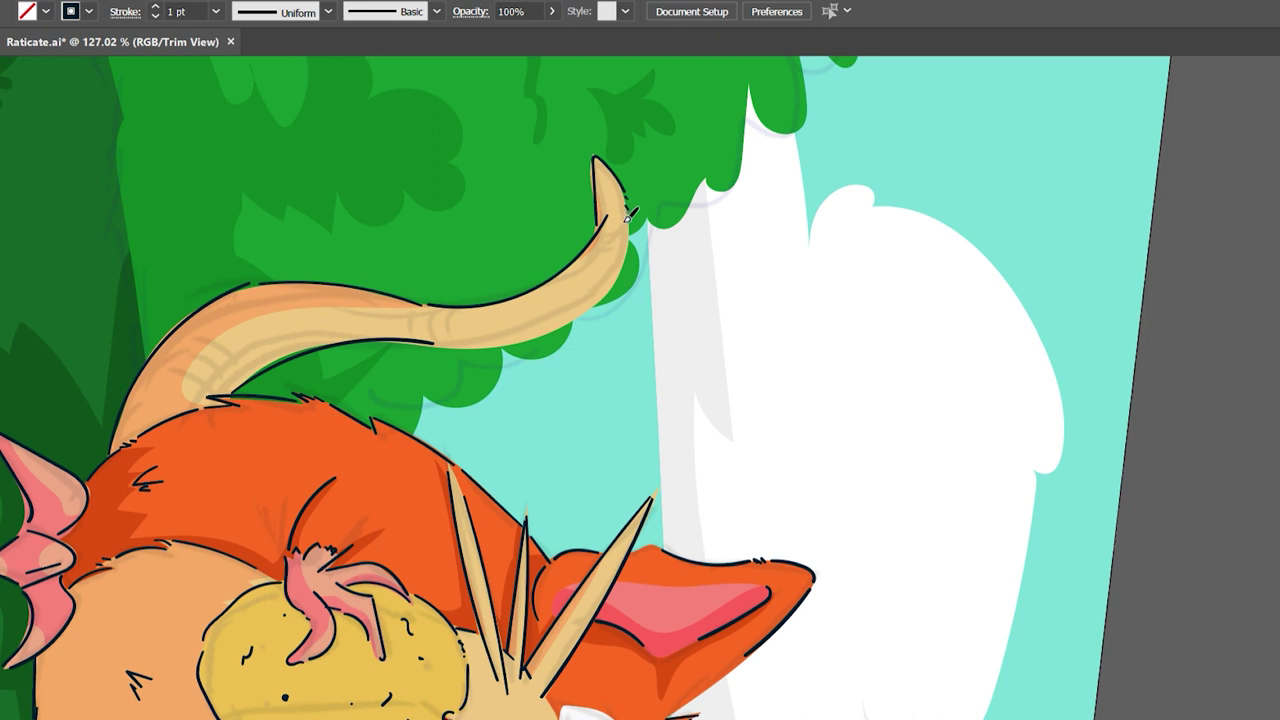
# Reset the view rotation, add curved and hatch marks across the tail, and zoom out.
pyautogui.hotkey('shift', 'ctrl', '1')
pyautogui.moveTo(420, 296); pyautogui.dragTo(447, 327)
pyautogui.scroll(-1, 500, 400)
pyautogui.moveTo(595, 630); pyautogui.dragTo(615, 565)
pyautogui.moveTo(610, 650); pyautogui.dragTo(645, 590)
pyautogui.moveTo(778, 488); pyautogui.dragTo(570, 499)
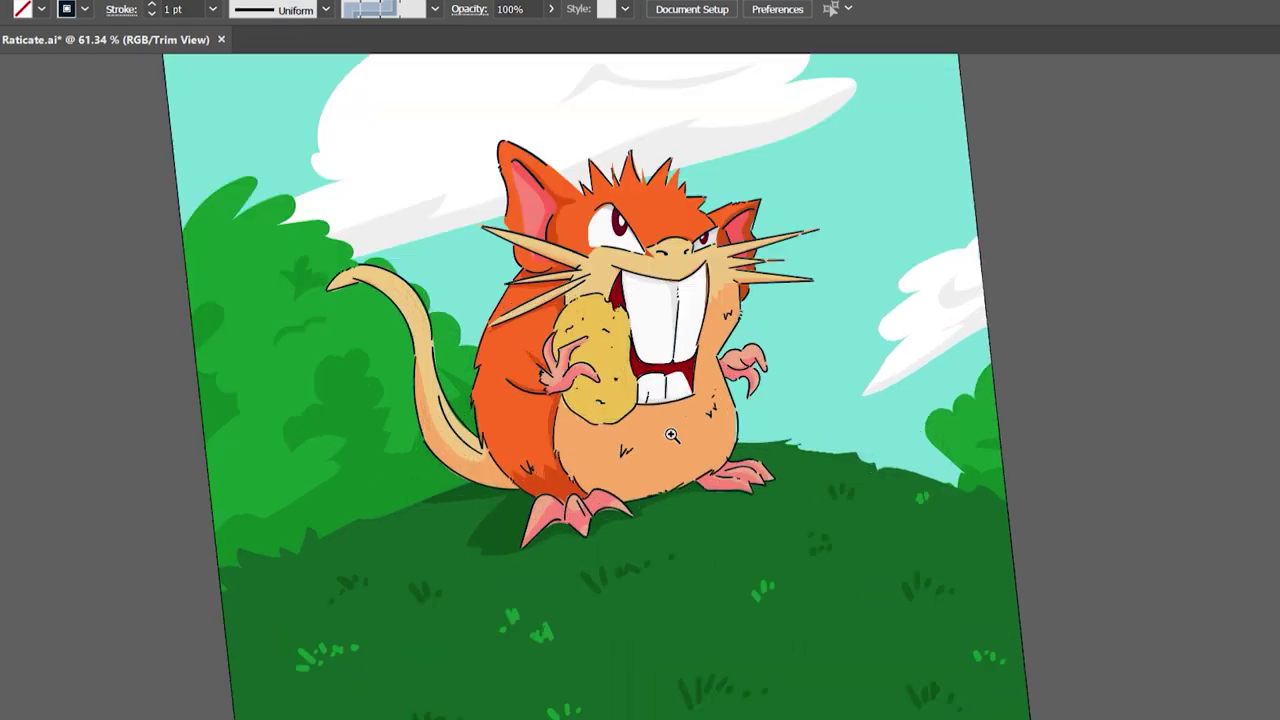